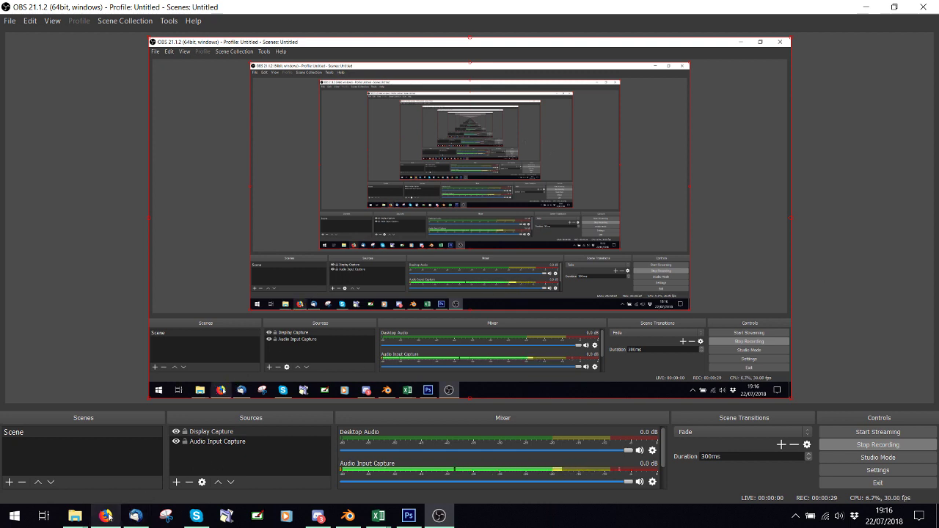
# Step: In terrain.party in Firefox, move the height-map square onto the hills north-east of Genova
pyautogui.click(106, 516)
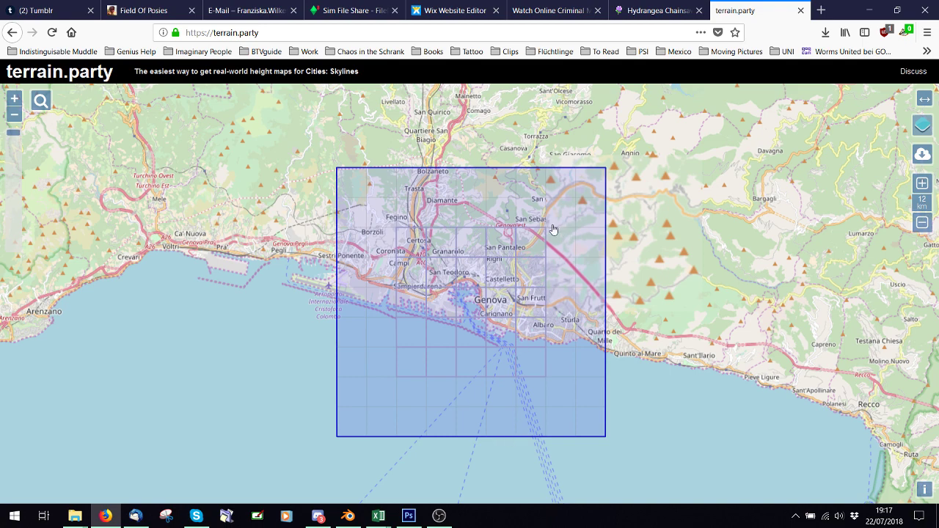
pyautogui.moveTo(556, 273); pyautogui.dragTo(505, 267)
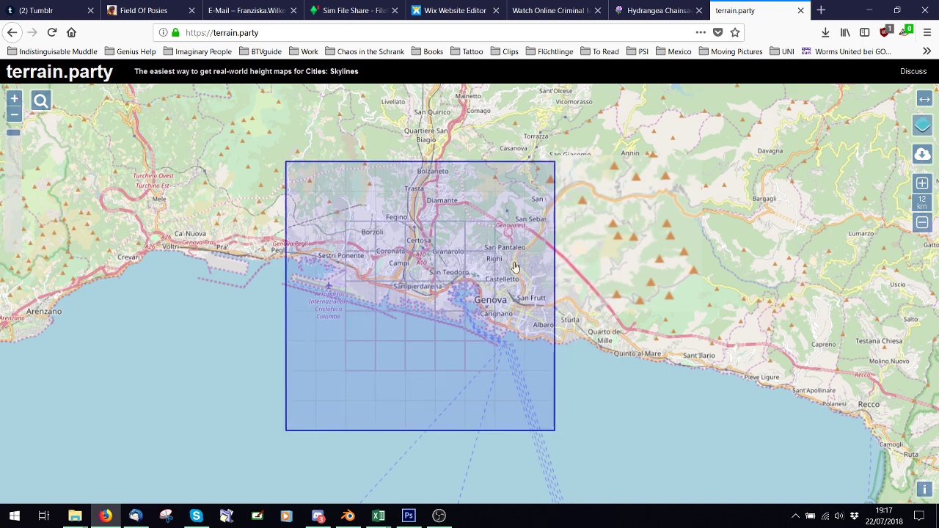
pyautogui.scroll(-3, 602, 249)
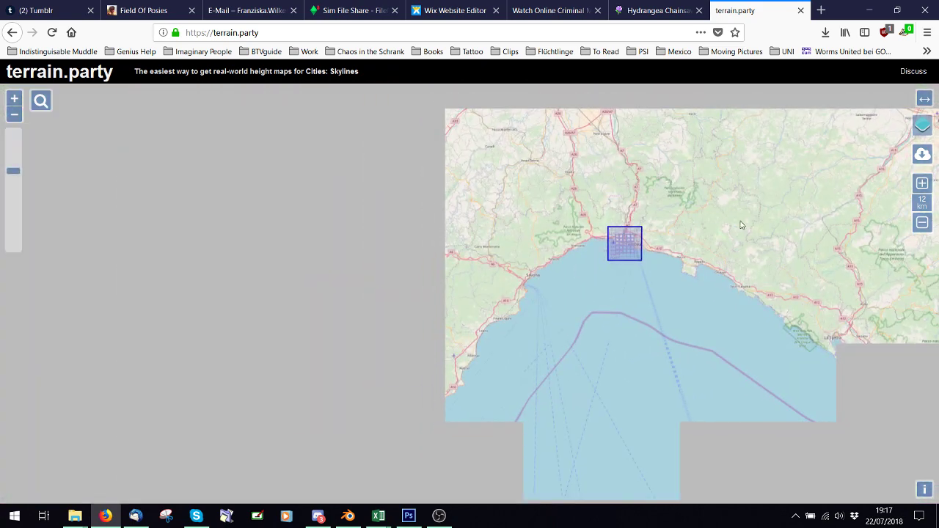
pyautogui.moveTo(690, 224); pyautogui.dragTo(576, 284)
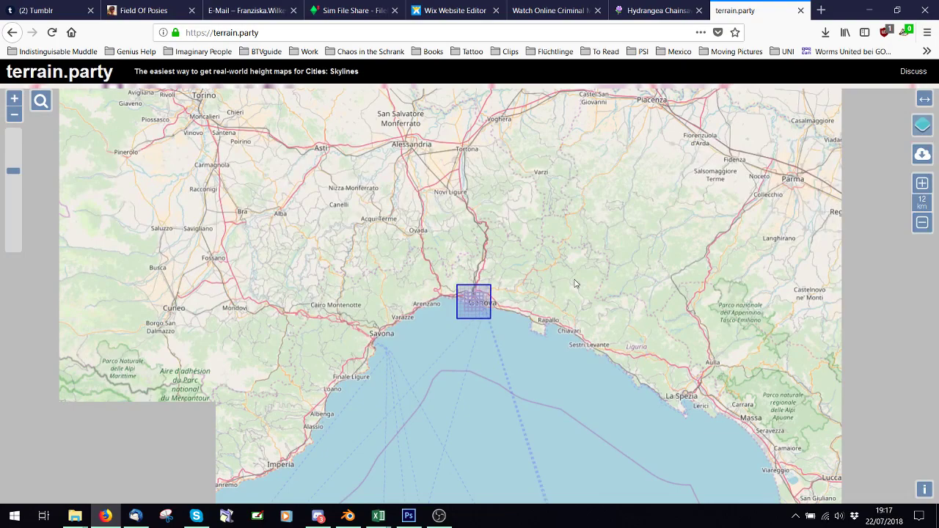
pyautogui.scroll(3, 576, 284)
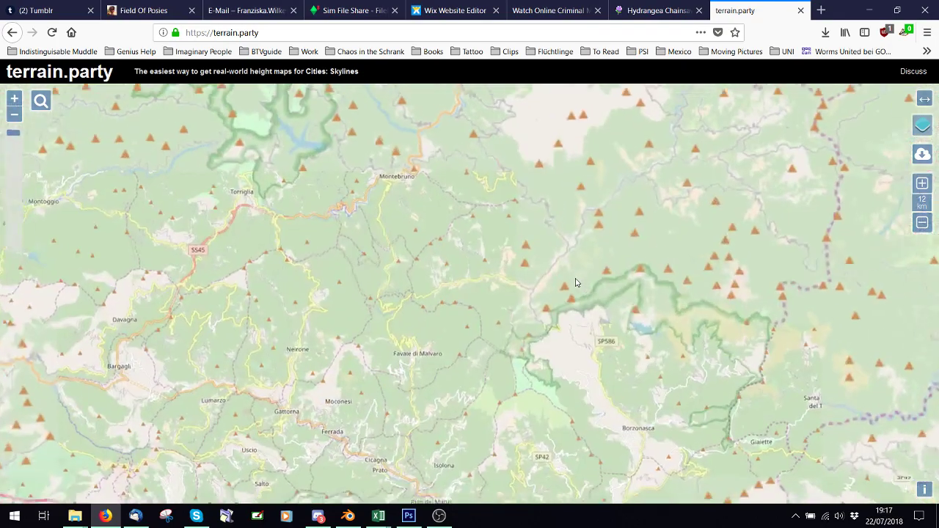
pyautogui.scroll(-3, 576, 284)
pyautogui.moveTo(217, 379); pyautogui.dragTo(447, 279)
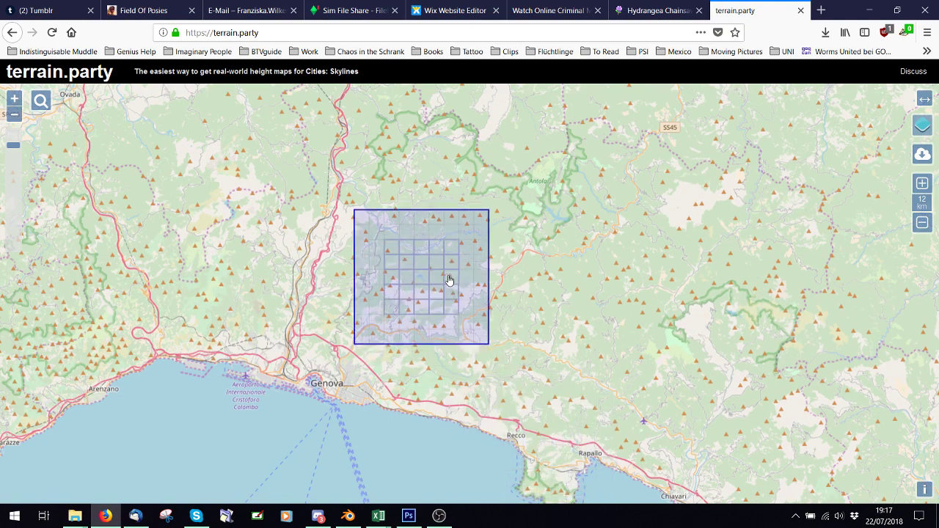
# Step: Search for Berlin, centre the selection square over it and shrink it to 8 km
pyautogui.click(41, 101)
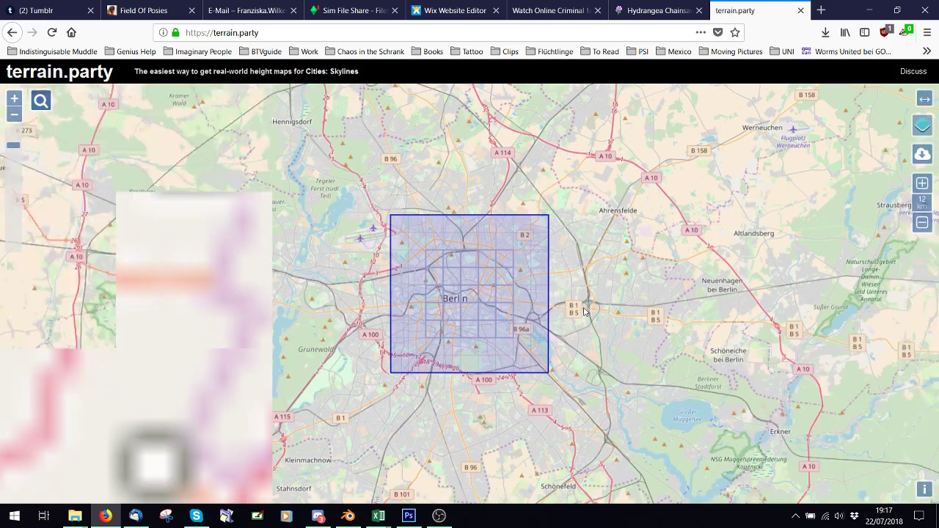
pyautogui.scroll(1, 584, 312)
pyautogui.moveTo(398, 264); pyautogui.dragTo(463, 283)
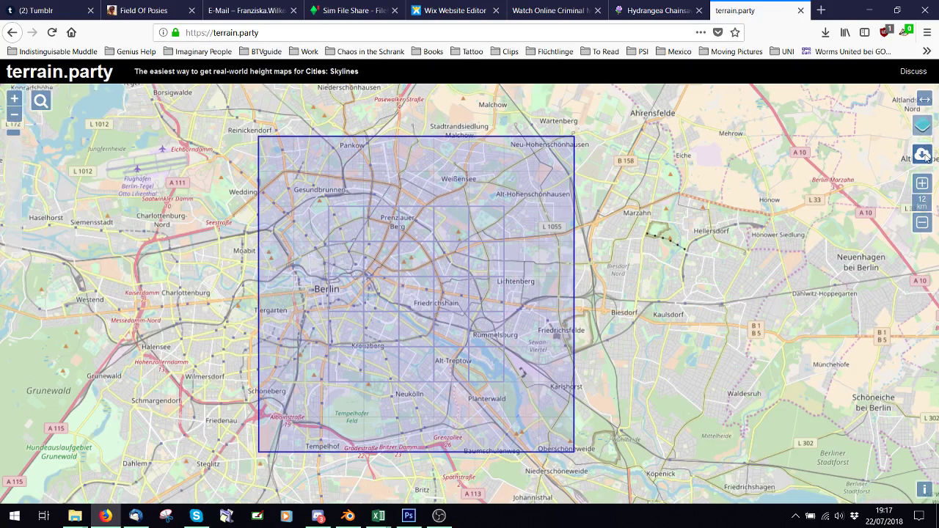
pyautogui.click(922, 221)
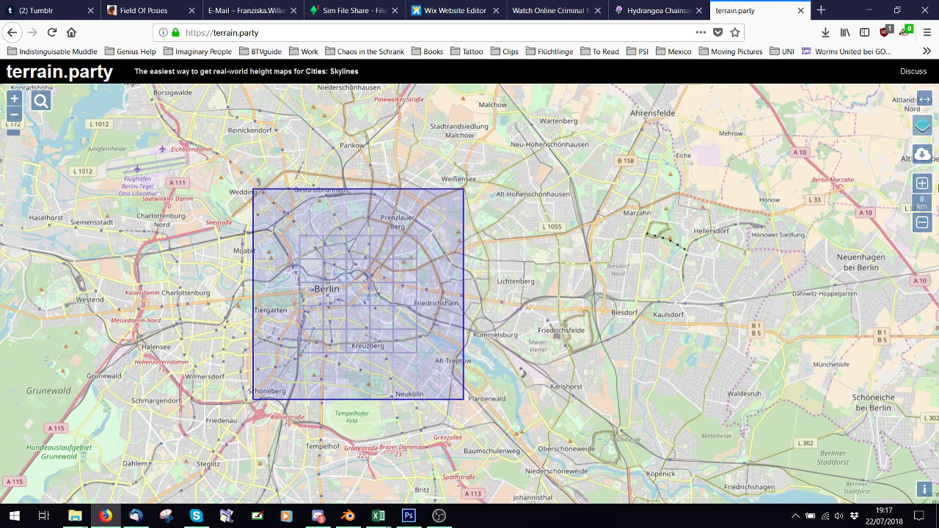
# Step: Download the area's height maps as berlin terrain.zip and open the downloaded archive
pyautogui.click(929, 158)
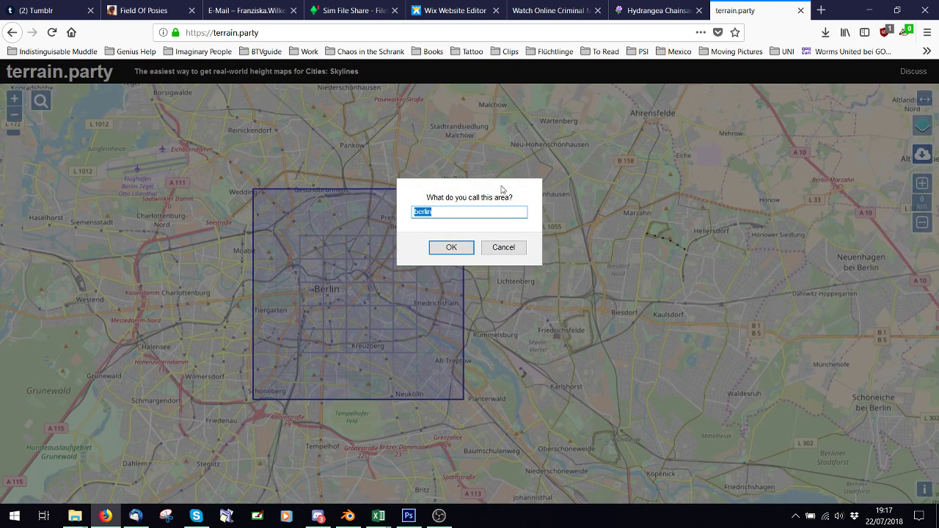
pyautogui.click(449, 248)
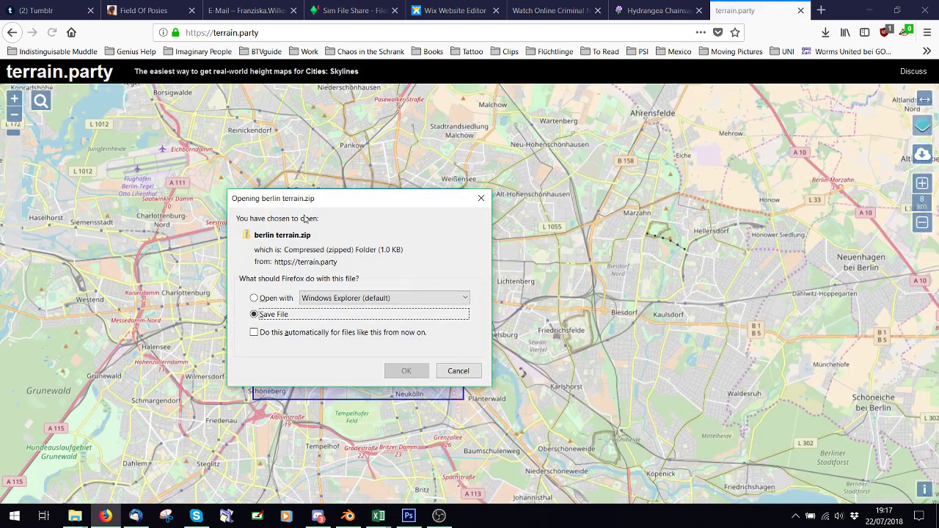
pyautogui.click(405, 372)
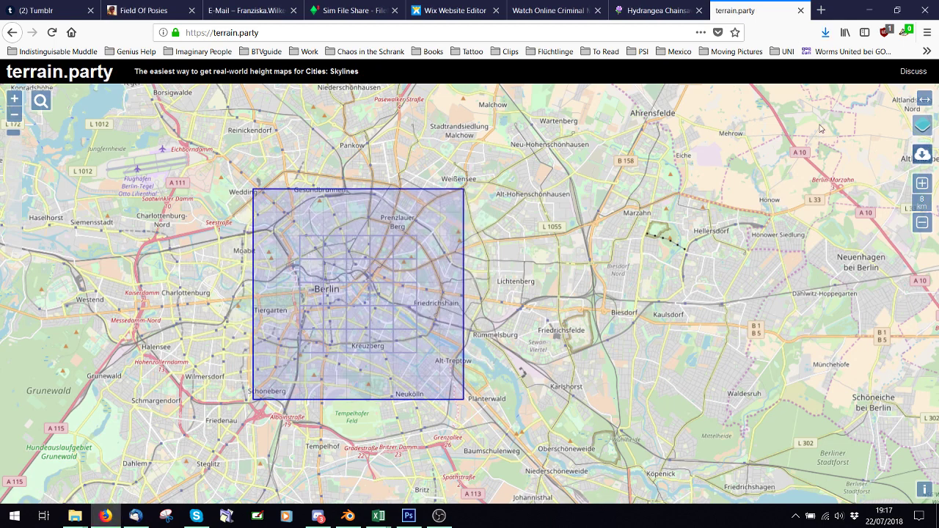
pyautogui.click(647, 76)
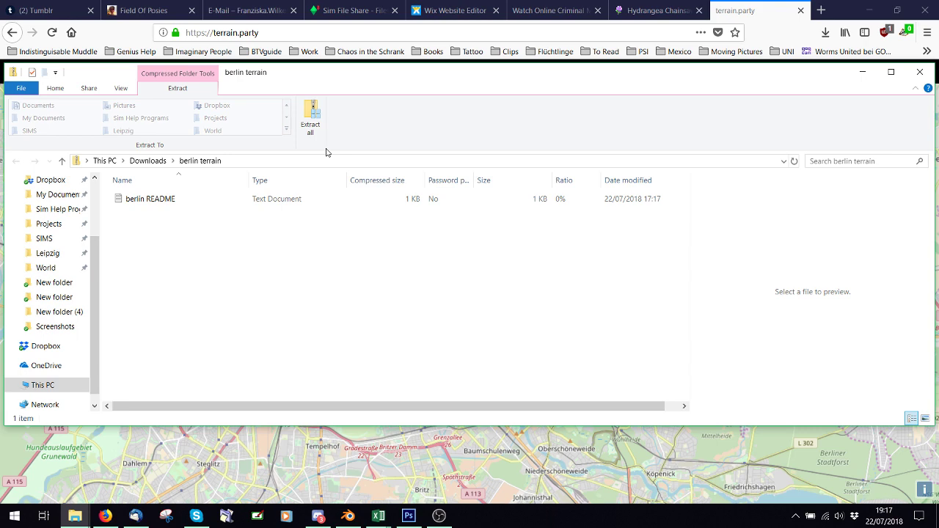
# Step: Go up to the Downloads folder and open the terrain folder
pyautogui.click(147, 161)
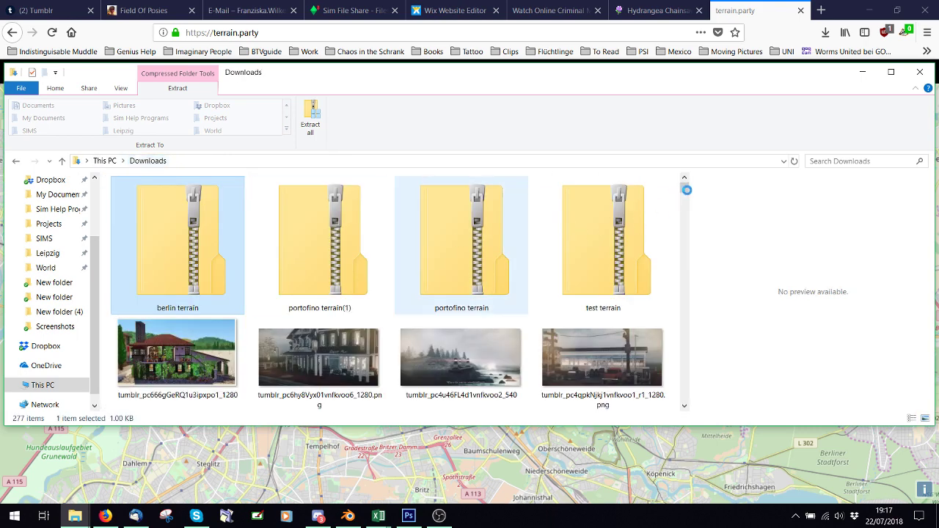
pyautogui.moveTo(683, 188); pyautogui.dragTo(684, 400)
pyautogui.scroll(5, 445, 350)
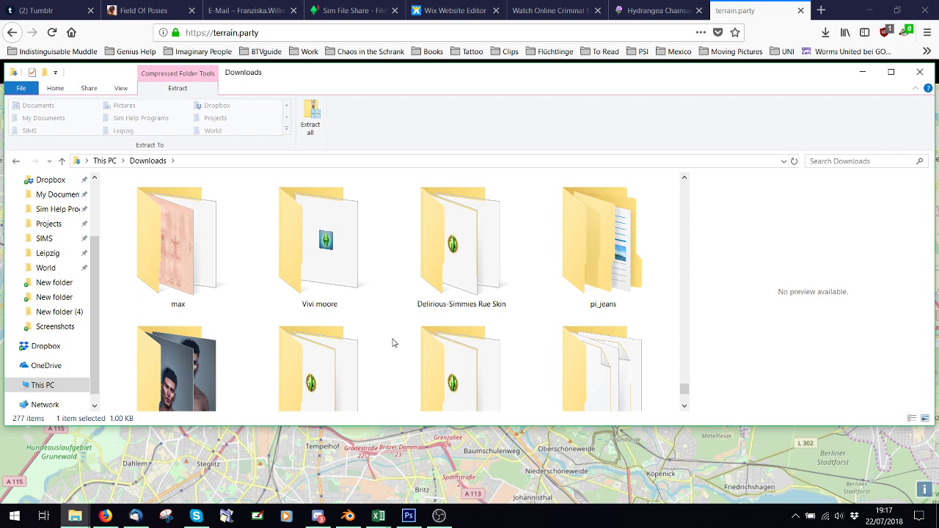
pyautogui.scroll(-2, 392, 343)
pyautogui.scroll(-3, 445, 336)
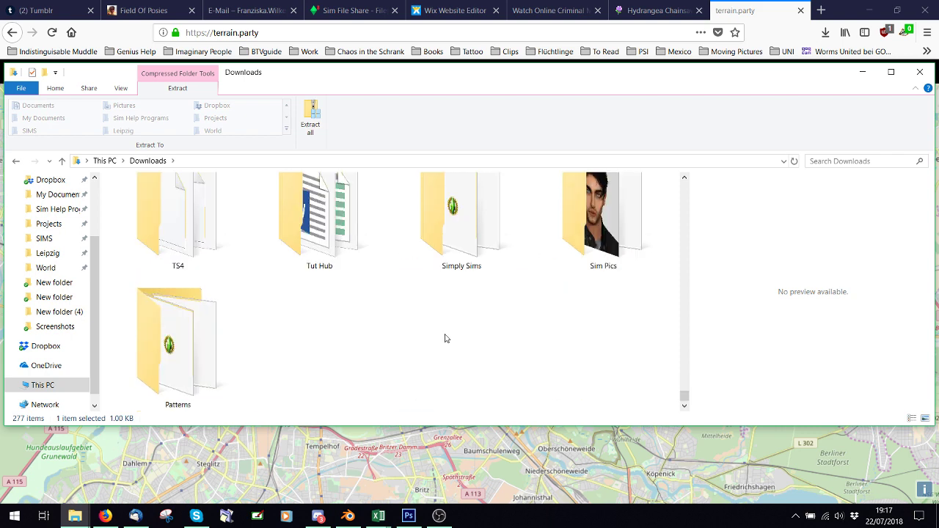
pyautogui.scroll(4, 445, 337)
pyautogui.scroll(2, 447, 338)
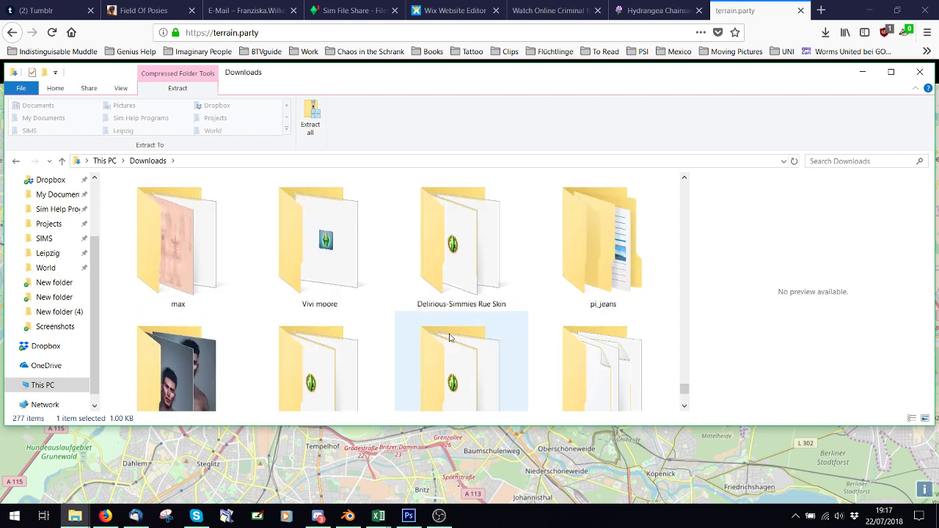
pyautogui.scroll(3, 451, 338)
pyautogui.scroll(2, 330, 264)
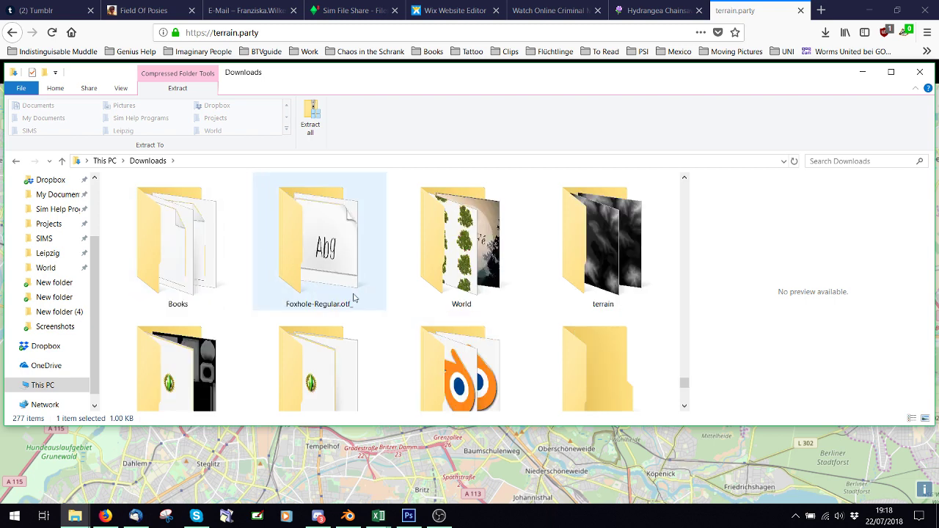
pyautogui.doubleClick(557, 251)
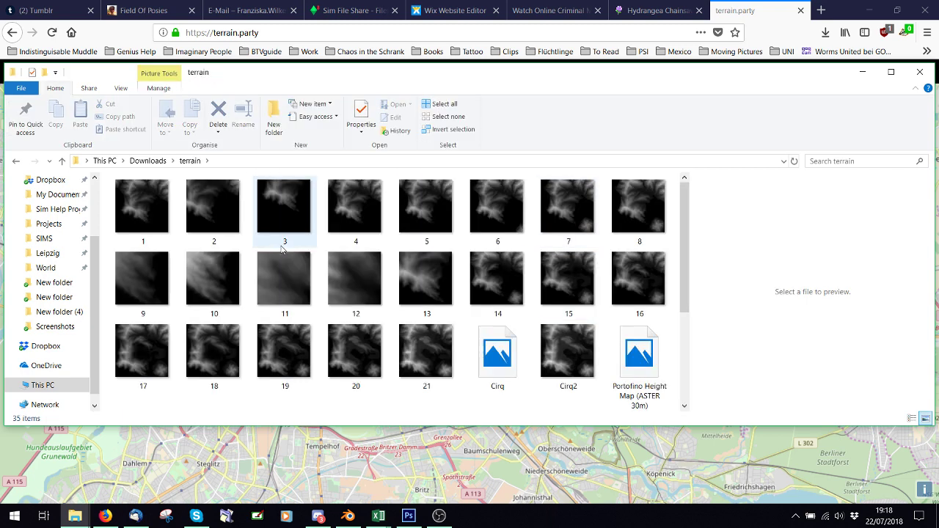
# Step: Preview the Portofino, Portofino2 and Portofino3 height map images (ASTER 30m and Merged)
pyautogui.click(348, 218)
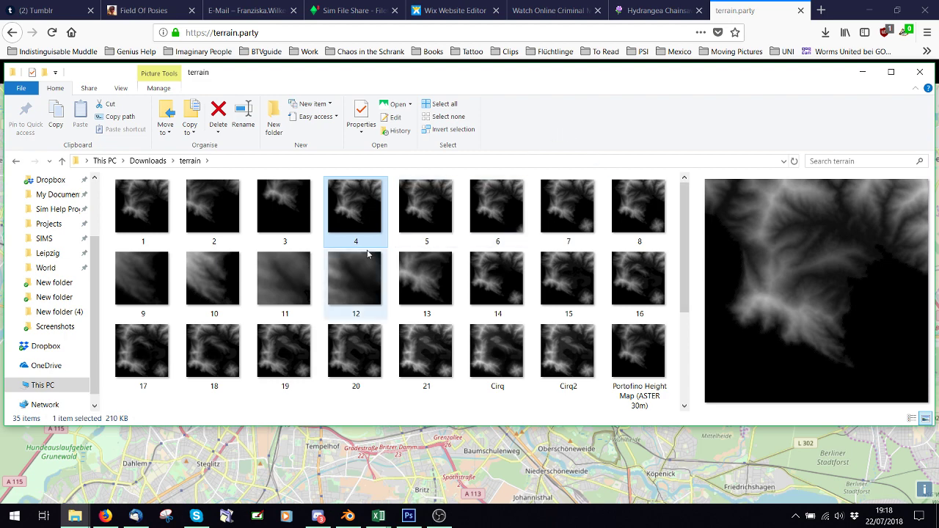
pyautogui.scroll(-2, 426, 293)
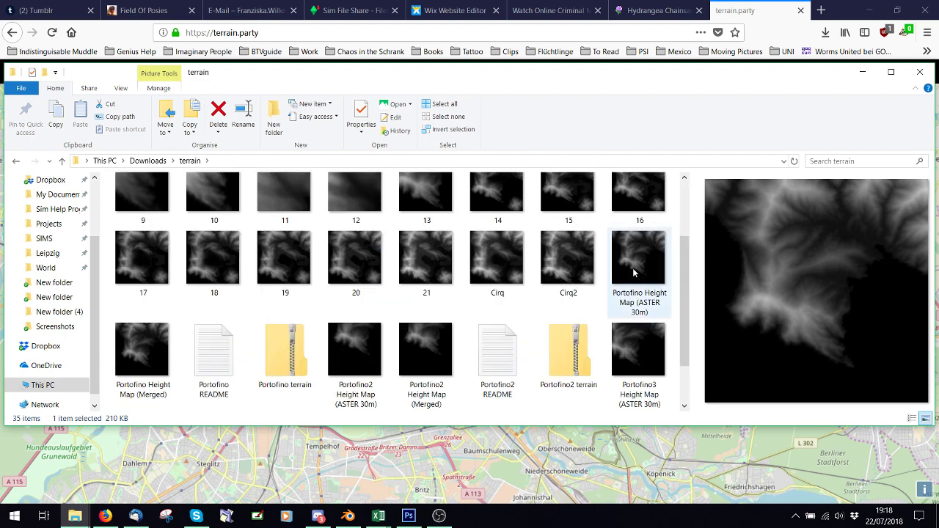
pyautogui.scroll(-2, 634, 273)
pyautogui.click(284, 265)
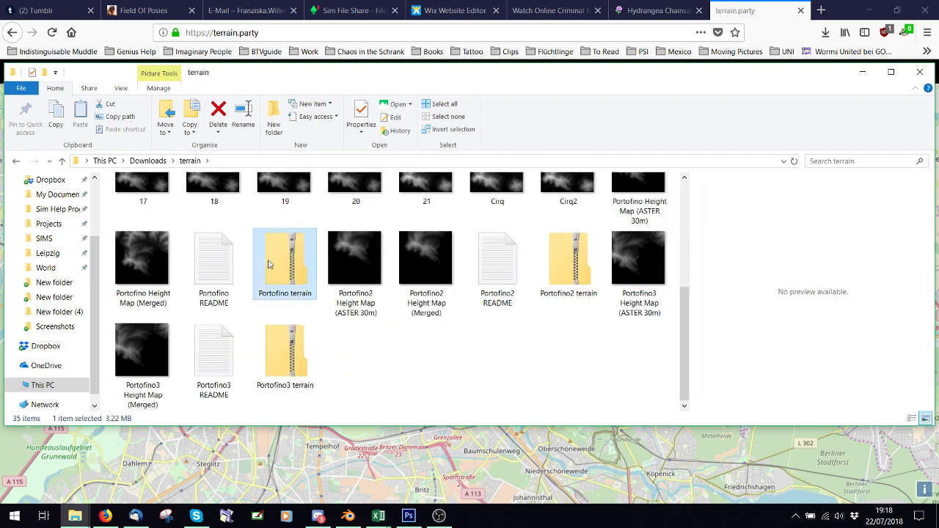
pyautogui.click(364, 271)
pyautogui.click(426, 281)
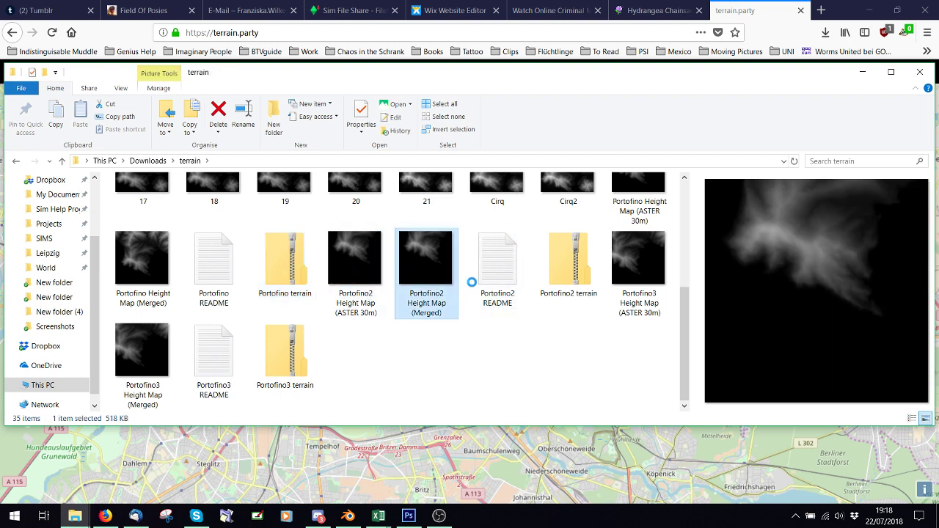
pyautogui.click(638, 264)
pyautogui.click(429, 265)
pyautogui.click(345, 261)
pyautogui.click(142, 254)
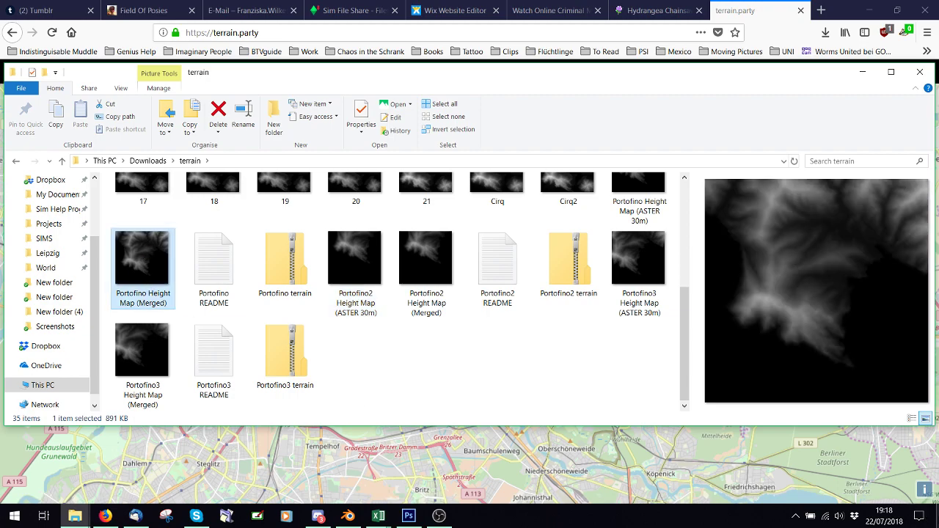
pyautogui.moveTo(937, 516)
# Step: In Photoshop, open Portofino2 Height Map (ASTER 30m) from Downloads\terrain
pyautogui.click(409, 516)
pyautogui.click(27, 7)
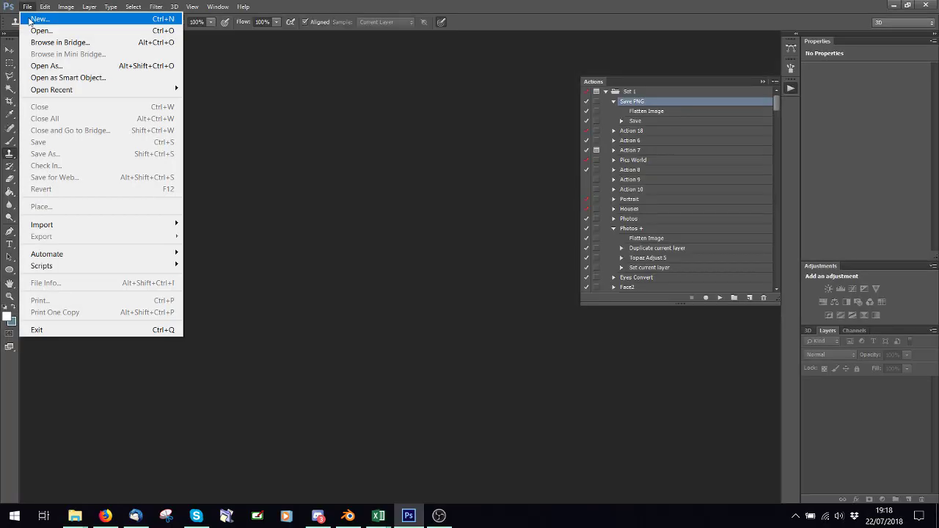
pyautogui.click(41, 30)
pyautogui.click(183, 123)
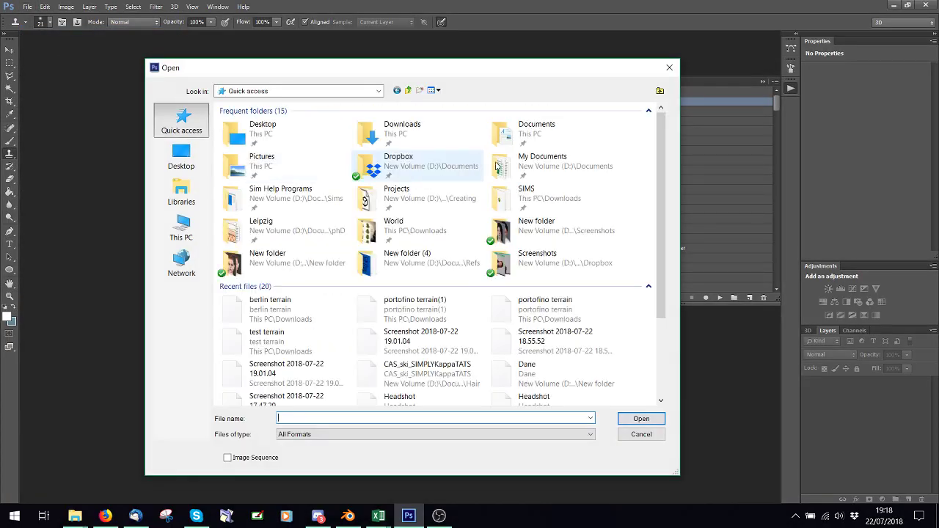
pyautogui.doubleClick(400, 128)
pyautogui.scroll(-5, 660, 213)
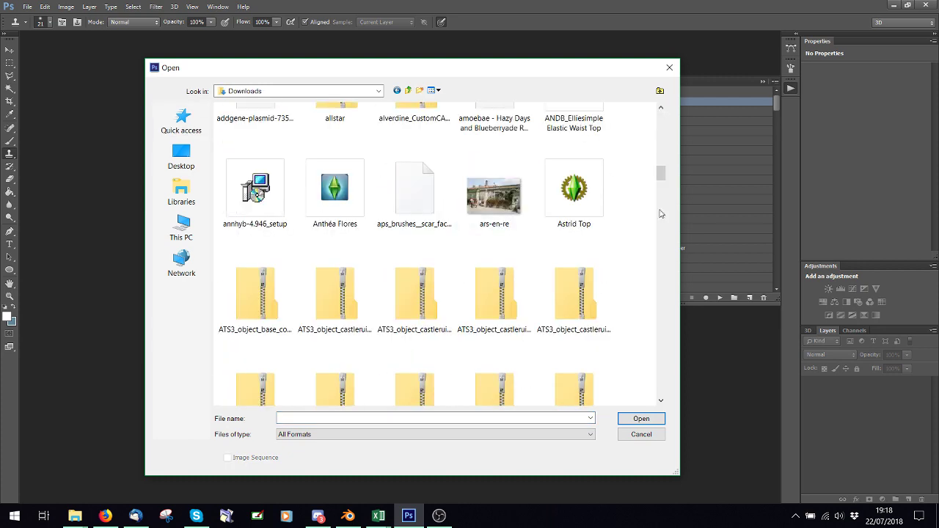
pyautogui.scroll(2, 659, 210)
pyautogui.scroll(-3, 659, 207)
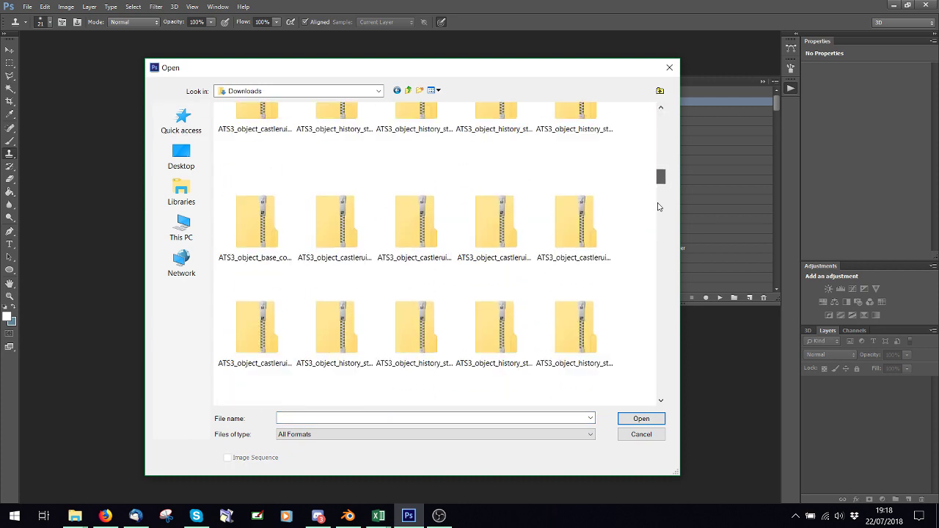
pyautogui.moveTo(661, 176); pyautogui.dragTo(661, 123)
pyautogui.scroll(-1, 650, 125)
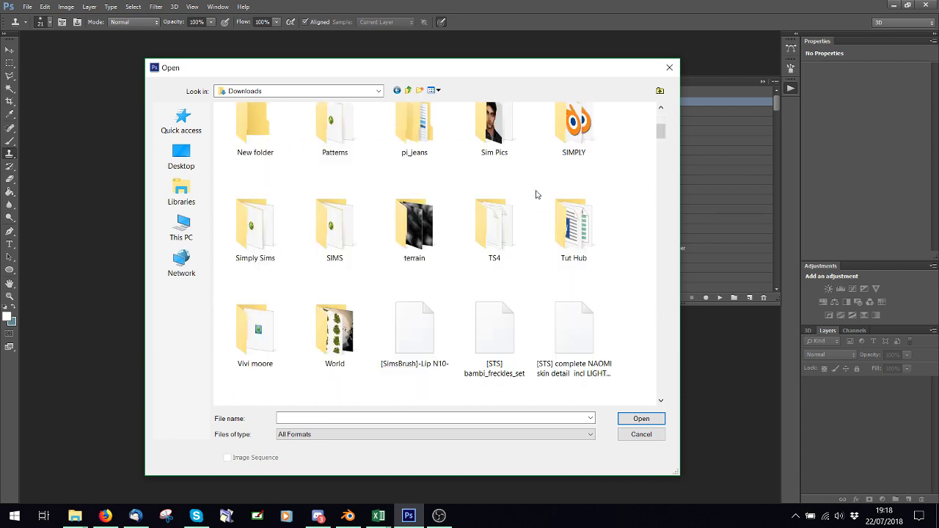
pyautogui.doubleClick(438, 251)
pyautogui.scroll(-5, 392, 221)
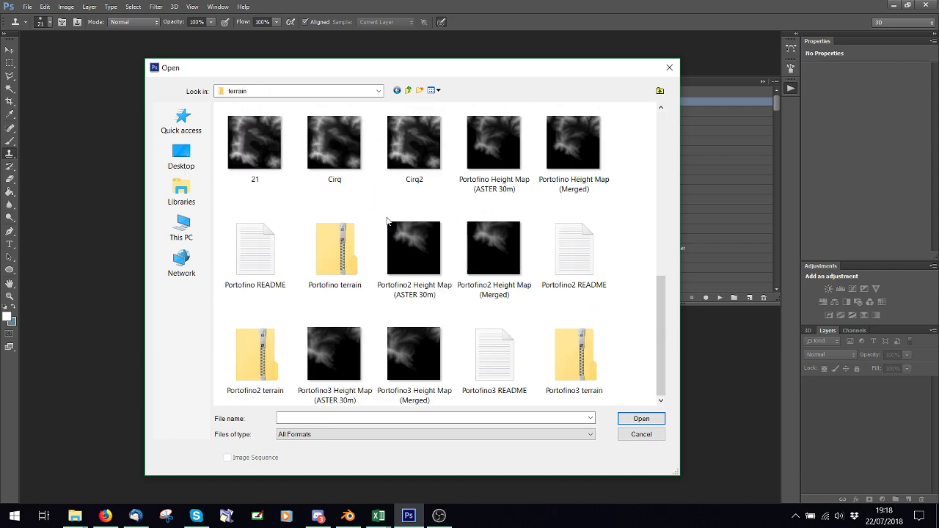
pyautogui.doubleClick(412, 256)
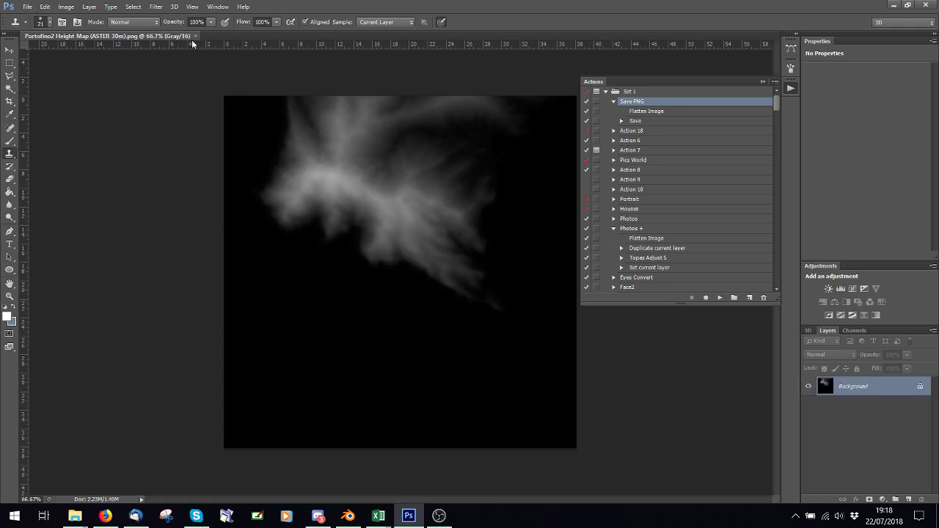
# Step: Close that map and open Portofino Height Map (ASTER 30m) instead
pyautogui.click(195, 35)
pyautogui.click(27, 6)
pyautogui.click(33, 30)
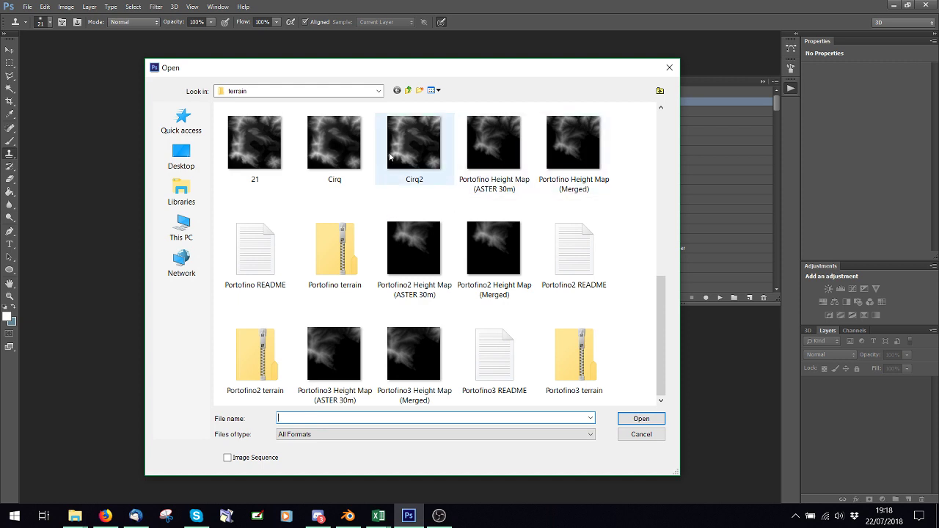
pyautogui.doubleClick(496, 152)
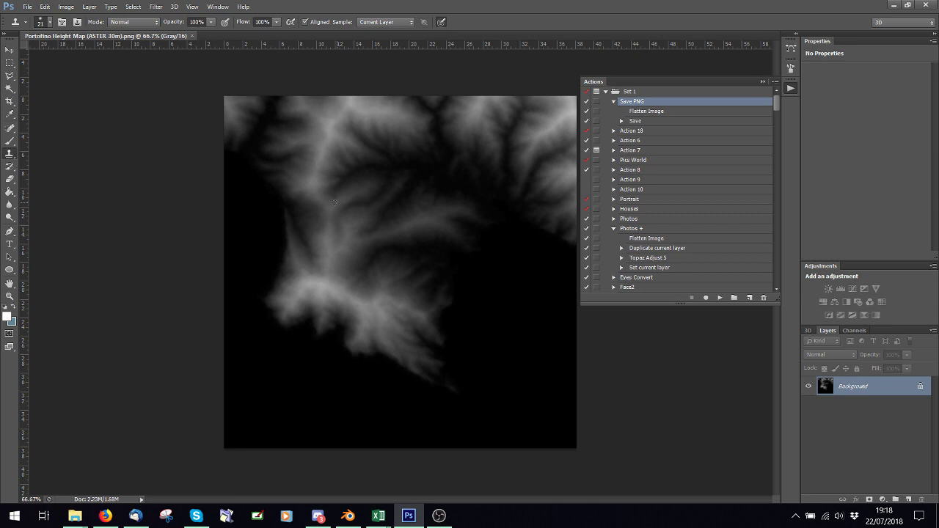
# Step: Resize the height map to 512 × 512 pixels in Image Size
pyautogui.click(66, 6)
pyautogui.click(97, 93)
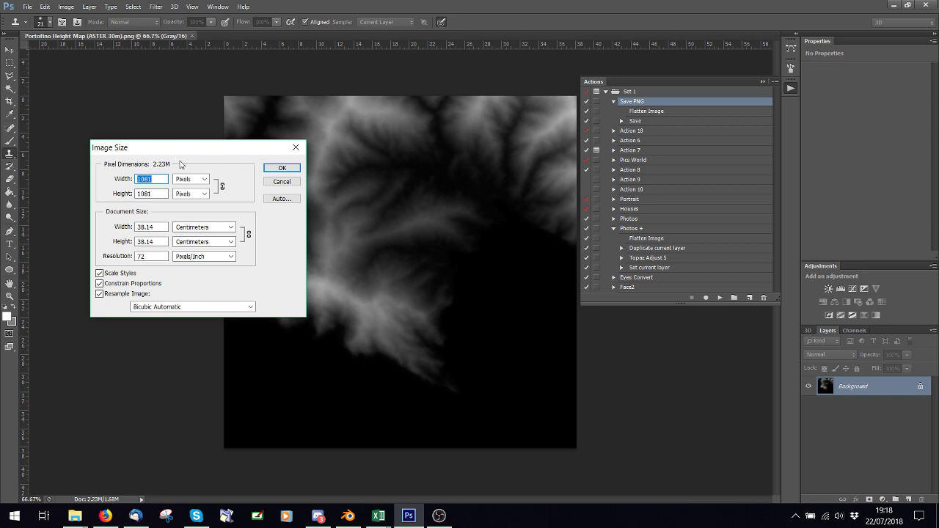
pyautogui.write('512')
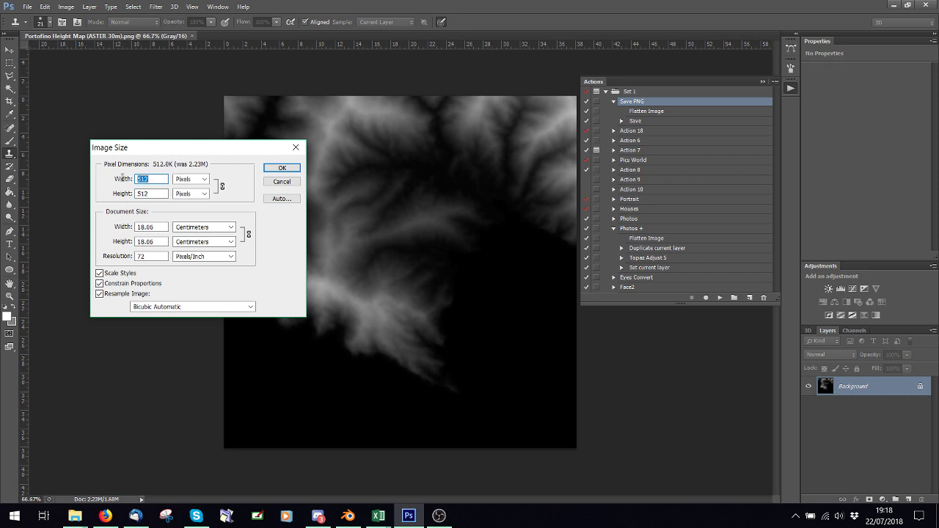
pyautogui.write('1024')
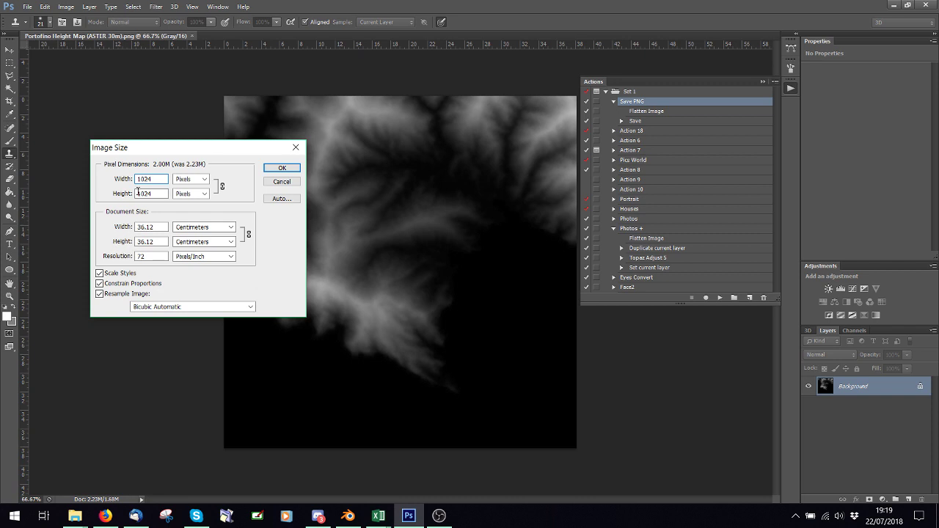
pyautogui.hotkey('shift', 'Tab')
pyautogui.write('512')
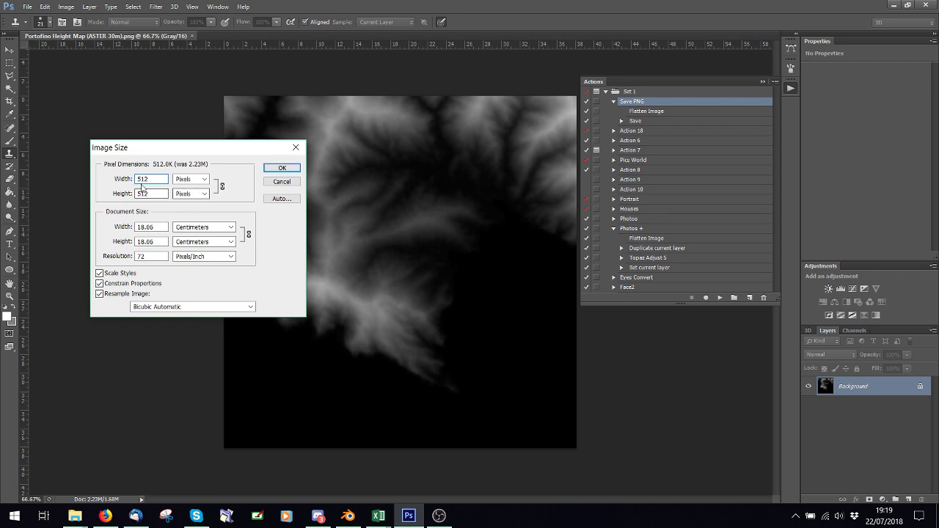
pyautogui.click(282, 168)
# Step: Save the resized image as tutorial.png
pyautogui.click(28, 6)
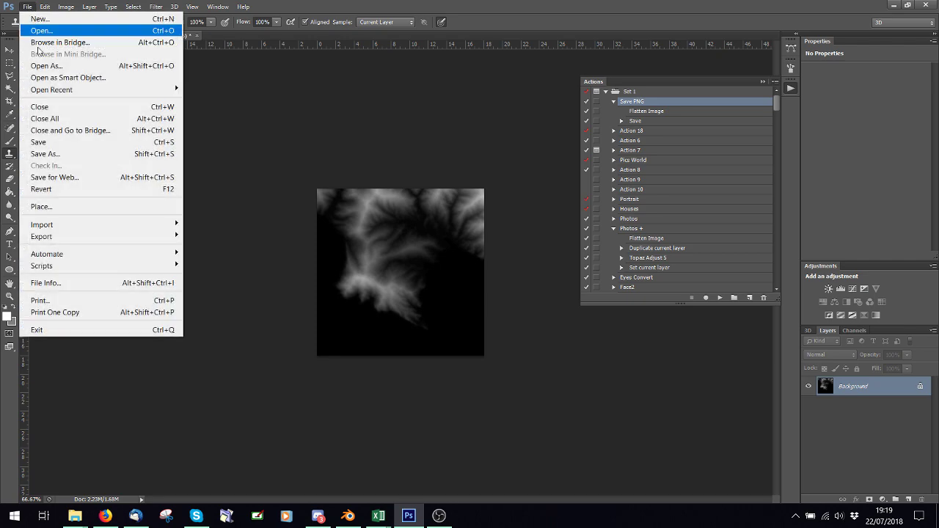
pyautogui.click(64, 153)
pyautogui.write('tutoria')
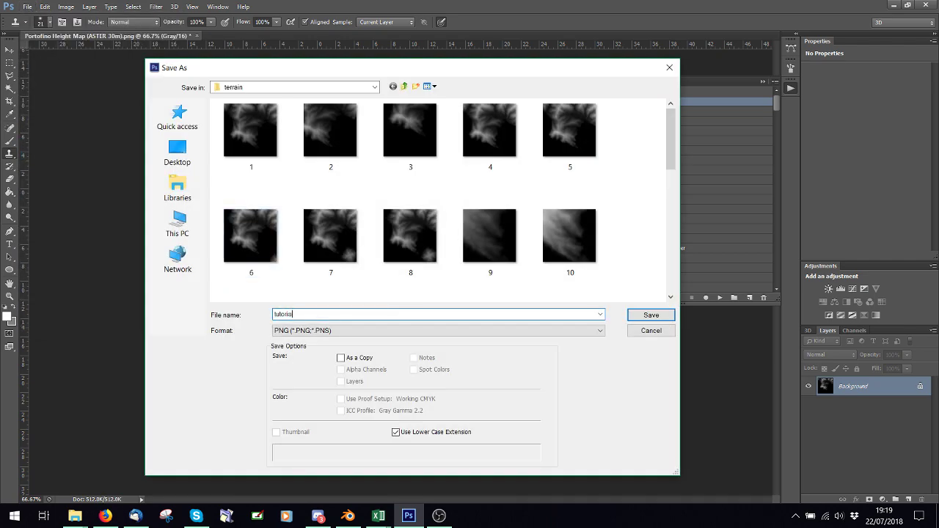
pyautogui.write('l')
pyautogui.press('Return')
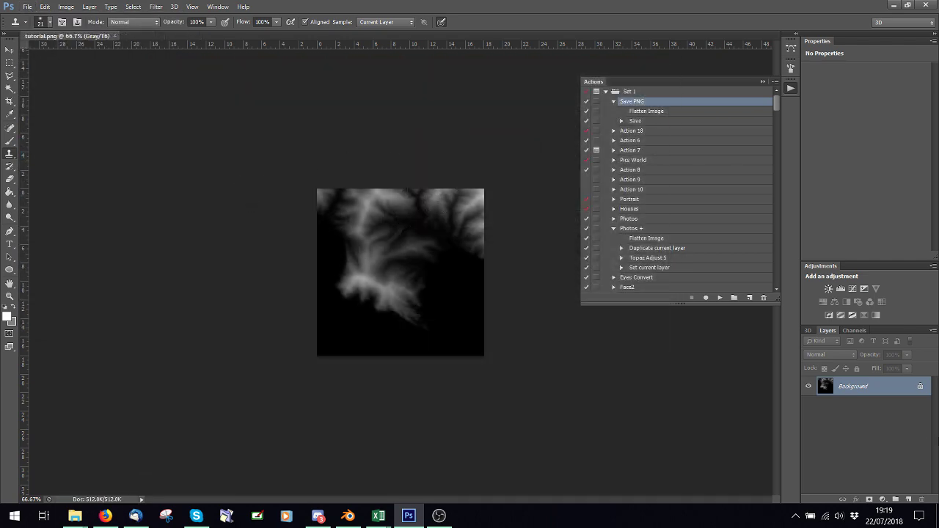
# Step: From the desktop, run the WorldBuilder shortcut with Integrated graphics (default)
pyautogui.press('super+d')
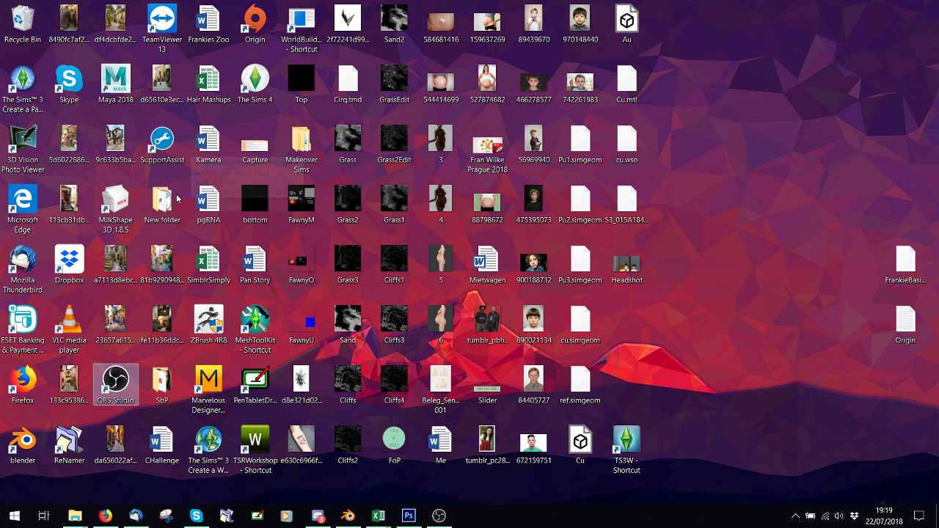
pyautogui.moveTo(164, 218)
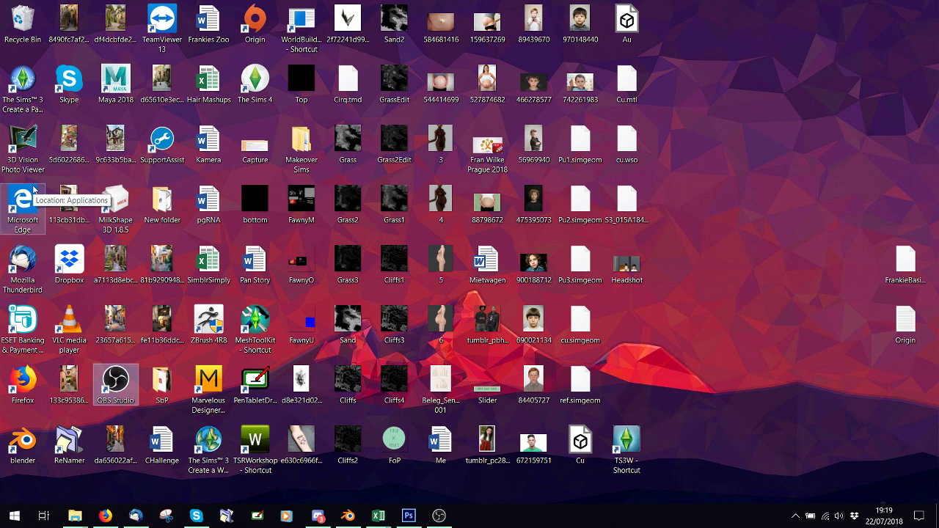
pyautogui.rightClick(302, 27)
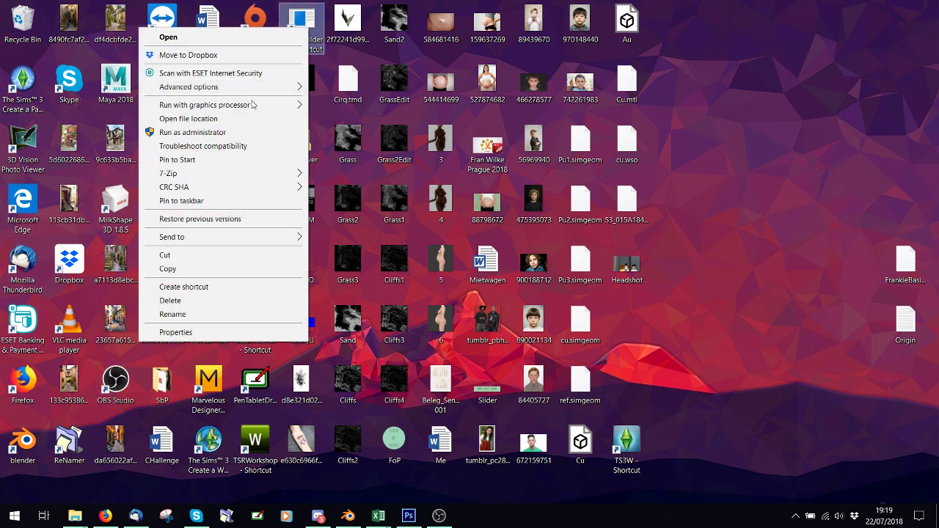
pyautogui.moveTo(252, 105)
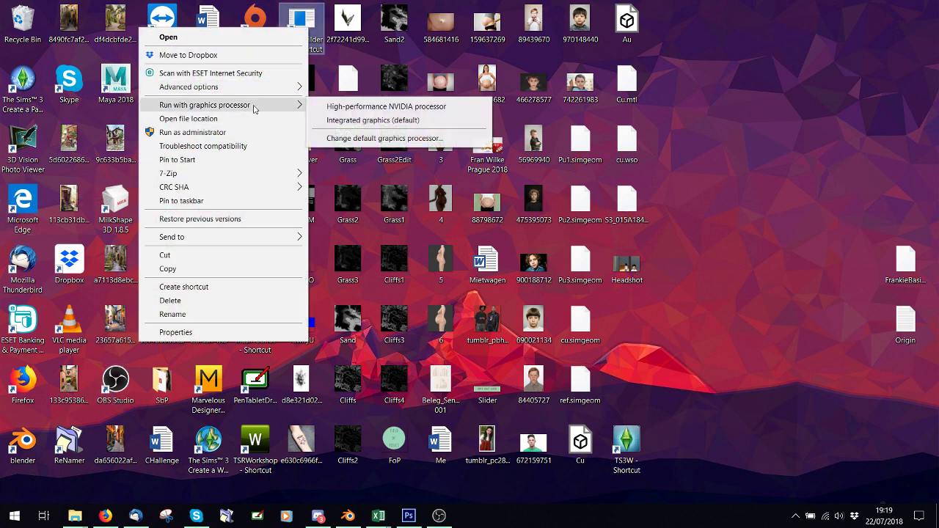
pyautogui.click(415, 124)
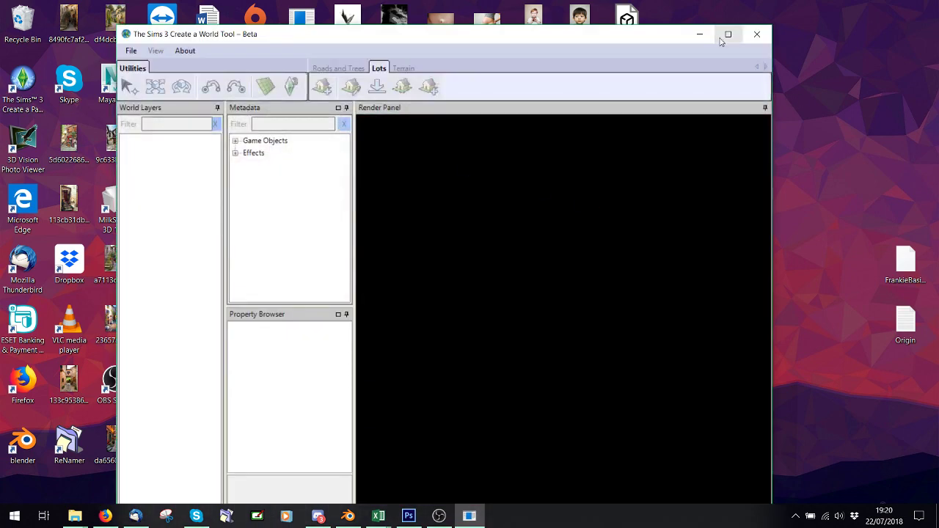
# Step: Maximize the tool and create a new Lush world, maximum height 100, from Downloads\terrain\tutorial.png
pyautogui.click(728, 33)
pyautogui.click(15, 21)
pyautogui.click(17, 34)
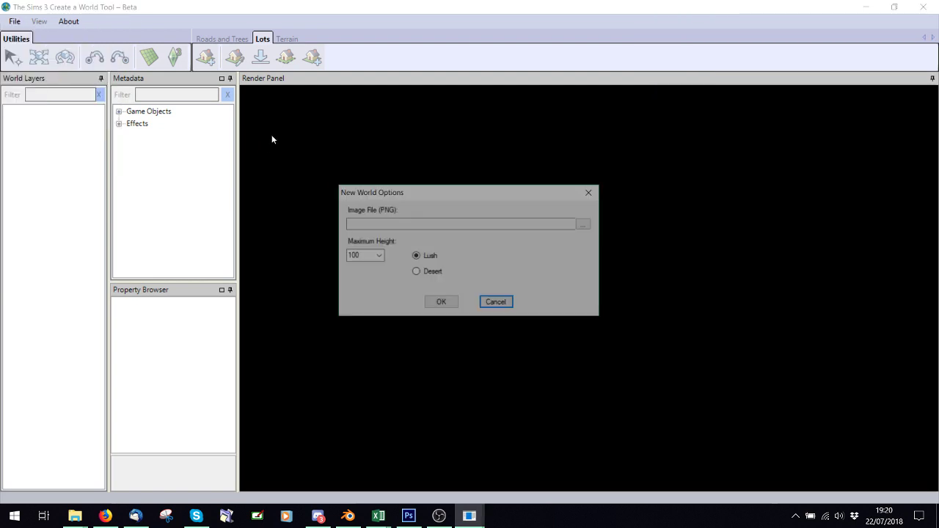
pyautogui.click(583, 223)
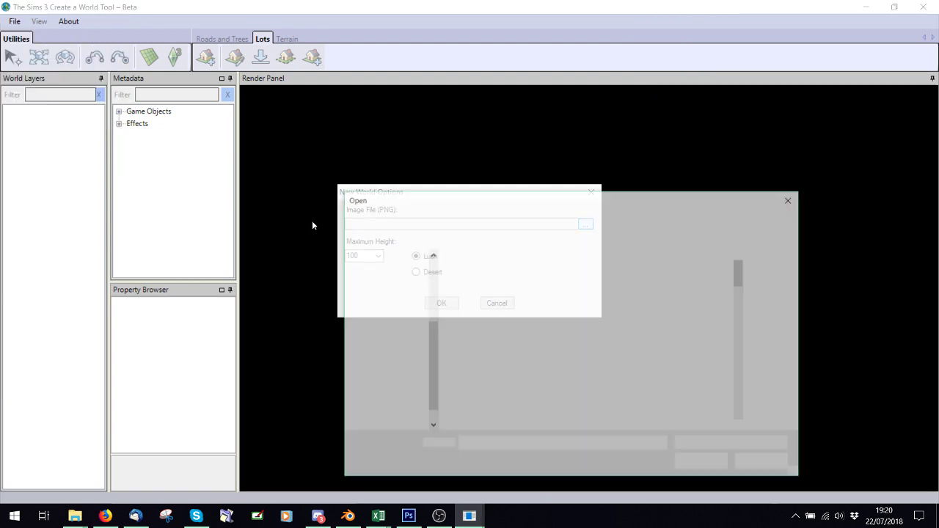
pyautogui.click(389, 296)
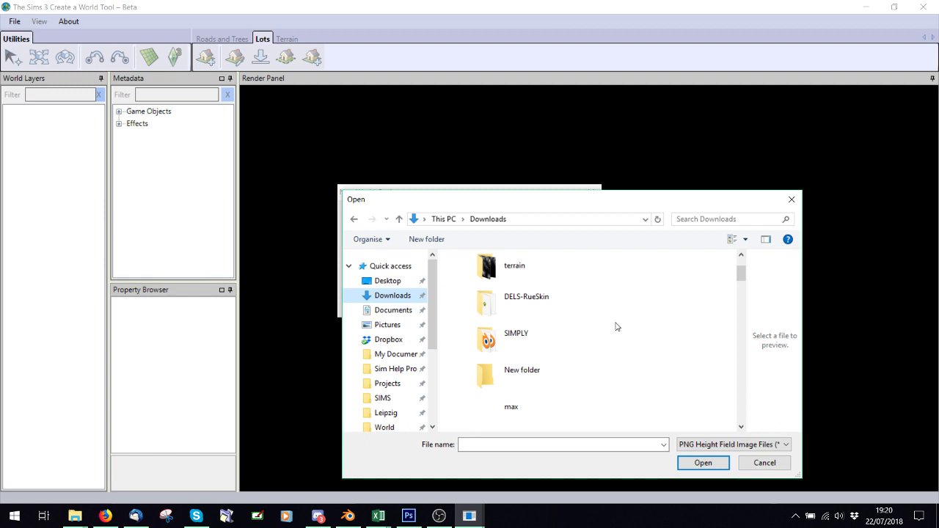
pyautogui.scroll(-2, 614, 325)
pyautogui.scroll(3, 558, 328)
pyautogui.doubleClick(485, 330)
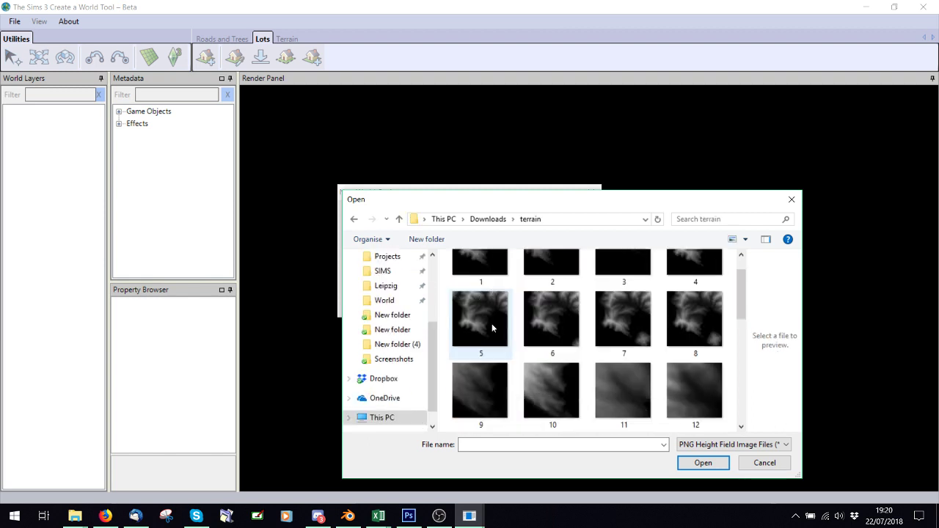
pyautogui.doubleClick(549, 374)
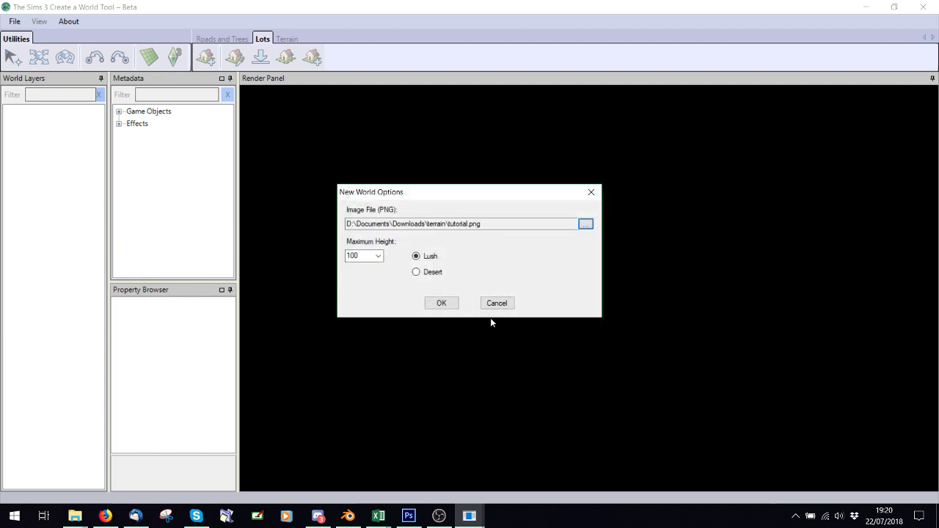
pyautogui.click(441, 303)
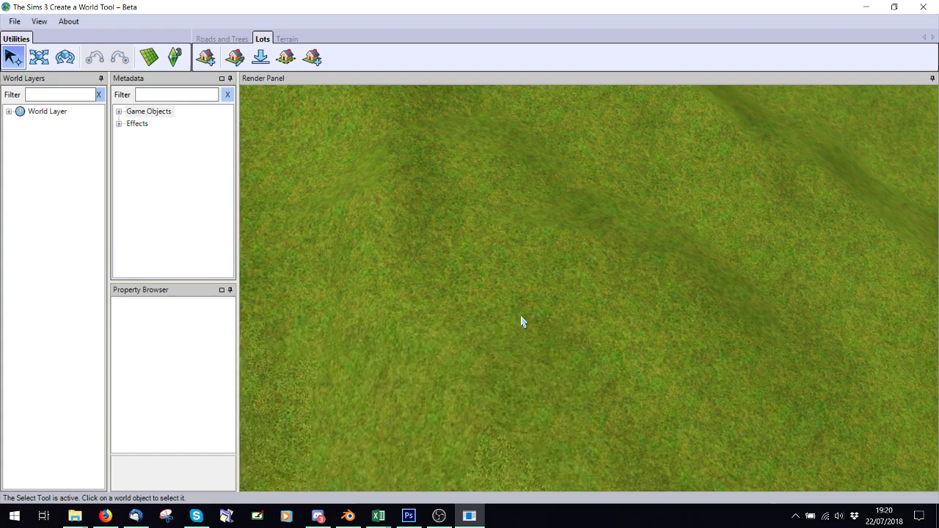
# Step: Zoom and tilt the Render Panel view to see the new terrain from the side
pyautogui.scroll(-10, 521, 322)
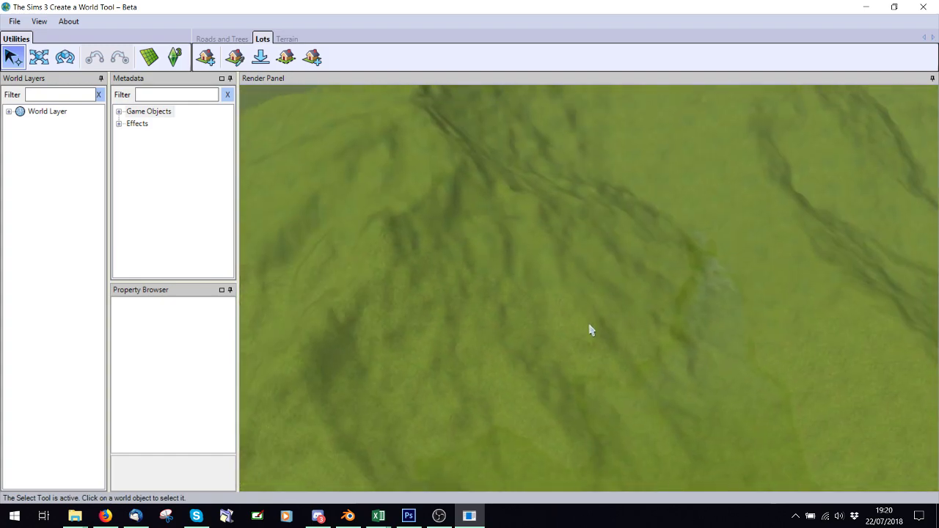
pyautogui.moveTo(601, 352); pyautogui.dragTo(667, 330, button='middle')
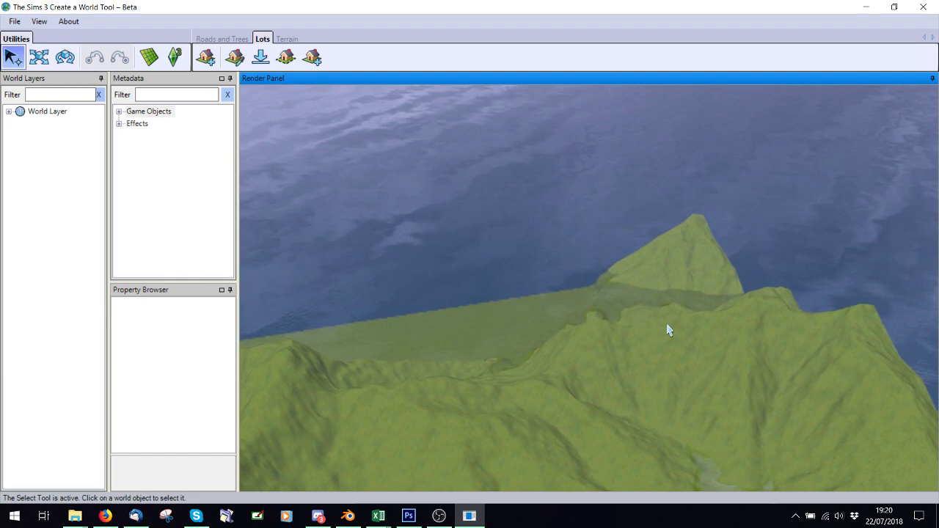
pyautogui.scroll(5, 669, 337)
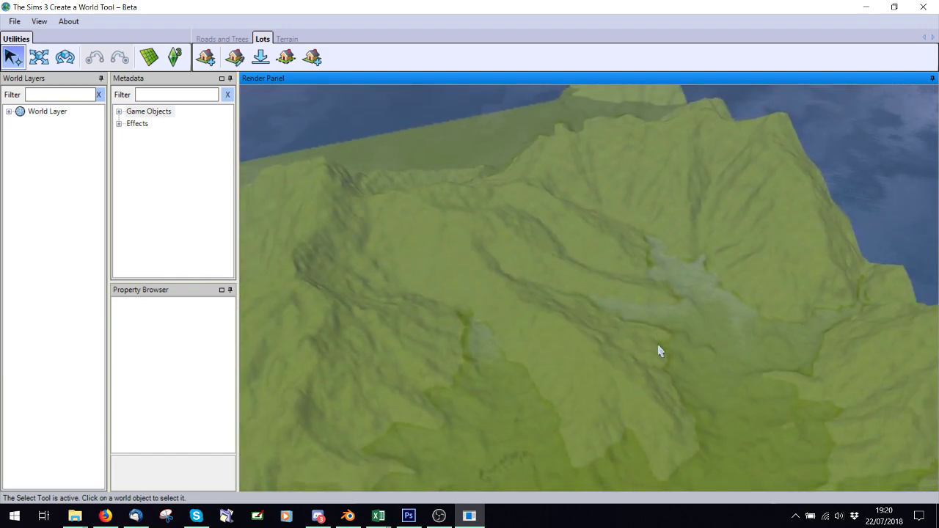
pyautogui.scroll(-5, 645, 330)
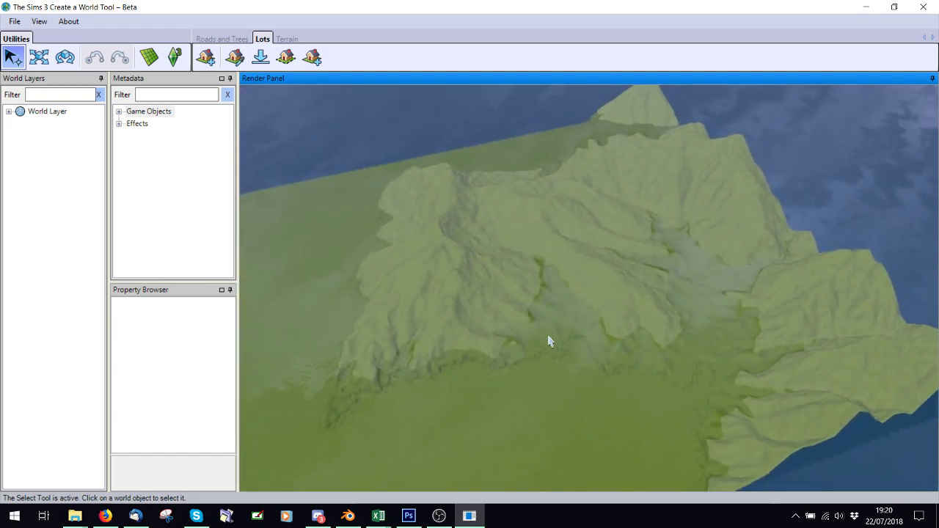
pyautogui.scroll(3, 503, 377)
# Step: Swing the view across a cliff edge to inspect the surrounding sea
pyautogui.moveTo(484, 379); pyautogui.dragTo(491, 358, button='middle')
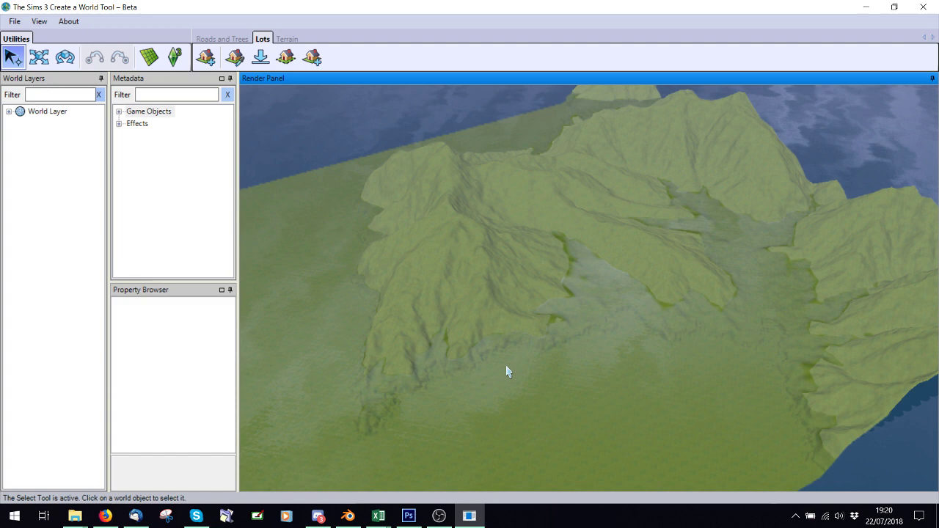
# Step: In Photoshop, set the Rectangular Marquee to Fixed Ratio 1:1, draw a square selection, then deselect
pyautogui.click(408, 516)
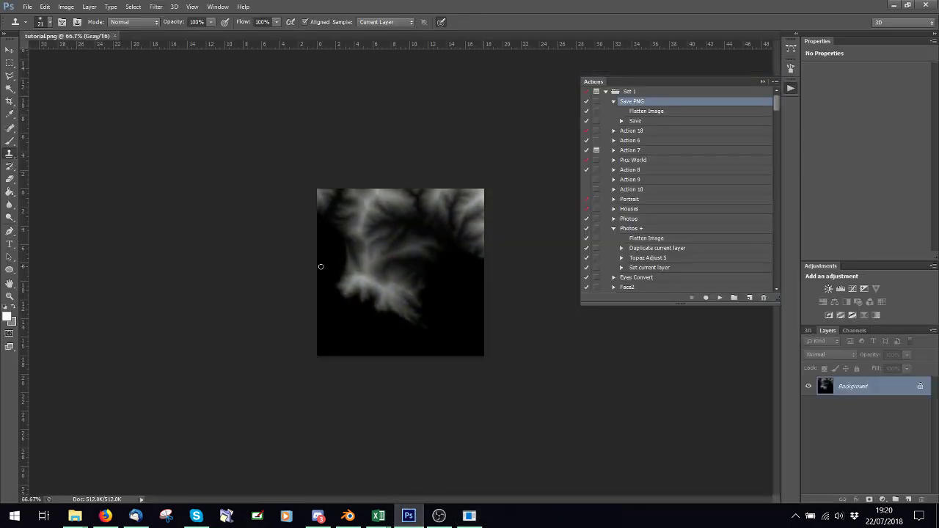
pyautogui.click(9, 63)
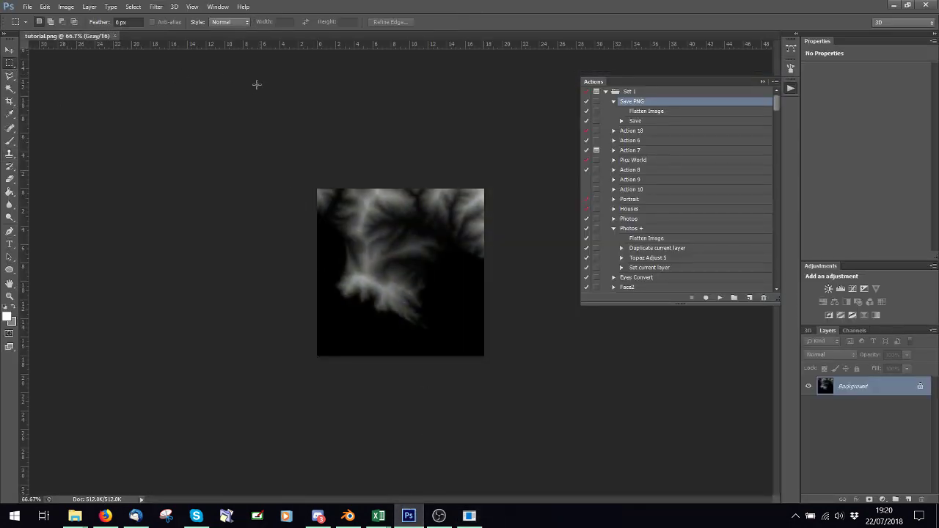
pyautogui.click(228, 22)
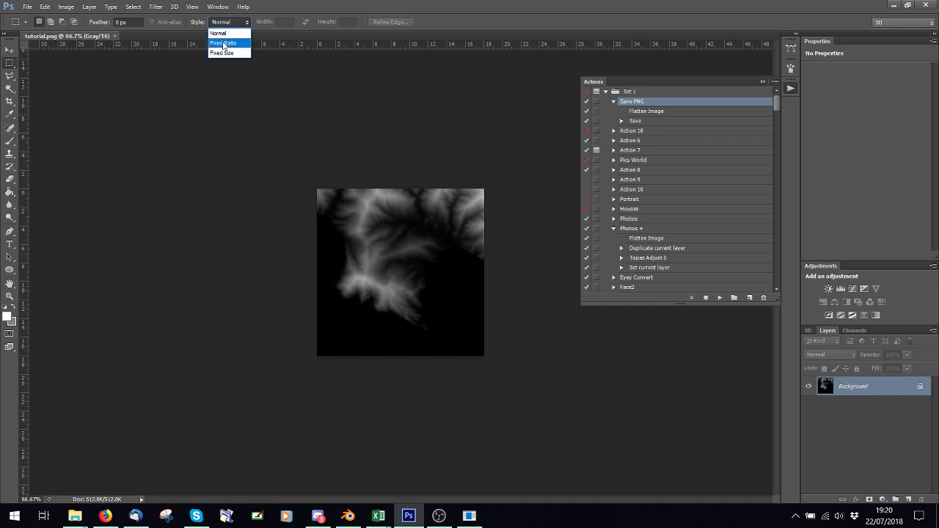
pyautogui.click(224, 44)
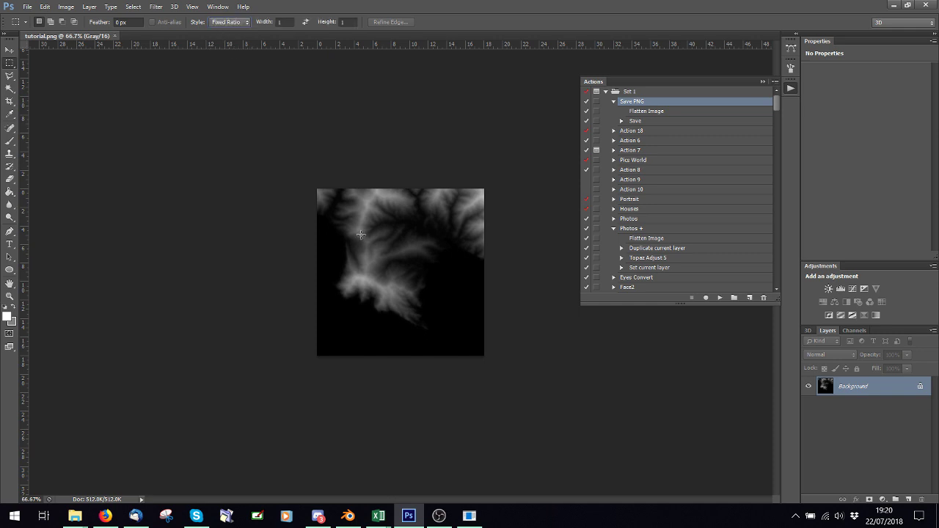
pyautogui.moveTo(360, 235); pyautogui.dragTo(450, 321)
pyautogui.moveTo(436, 289); pyautogui.dragTo(432, 291)
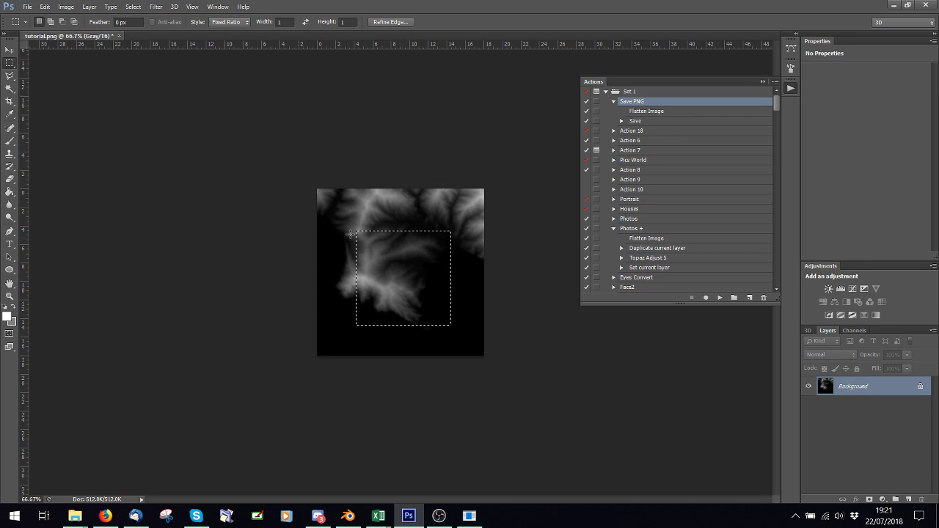
pyautogui.click(556, 314)
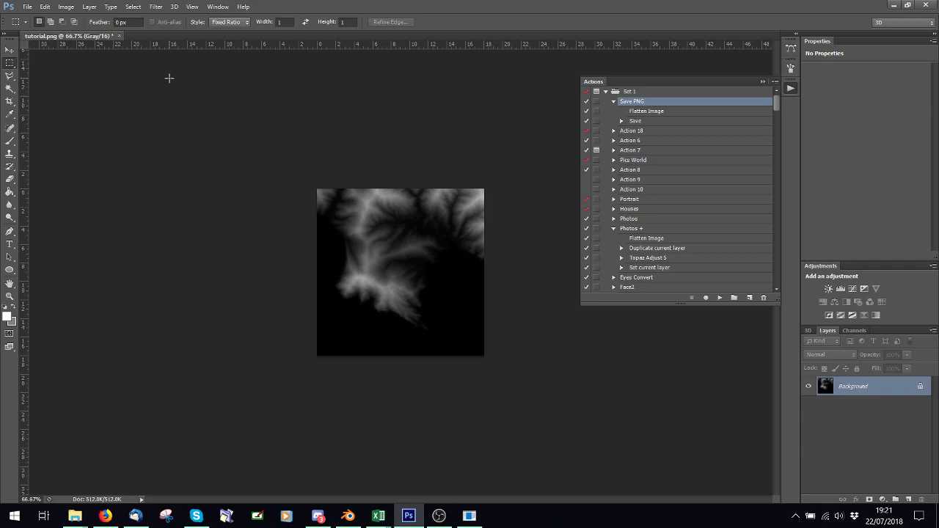
# Step: Back in Photoshop, apply a Curves adjustment to the heightmap's midtones
pyautogui.click(470, 516)
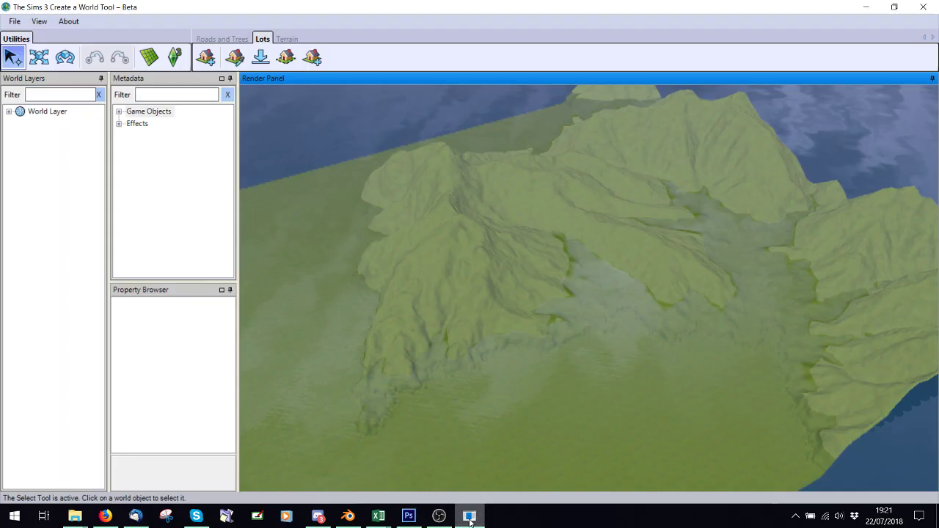
pyautogui.click(470, 516)
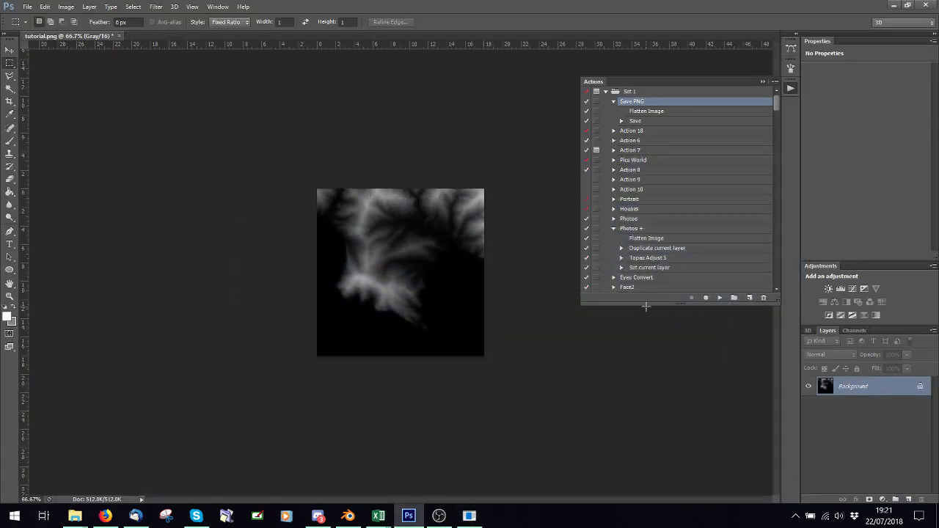
pyautogui.hotkey('ctrl', 'm')
pyautogui.moveTo(698, 187); pyautogui.dragTo(726, 207)
pyautogui.click(807, 97)
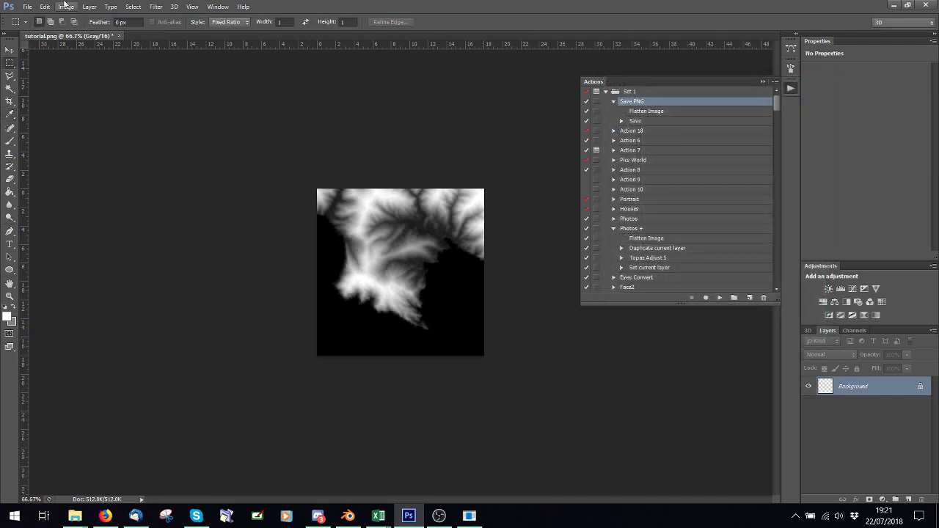
# Step: Save the height map as tutorial1.png in the terrain folder, accepting the PNG options
pyautogui.click(27, 6)
pyautogui.click(44, 154)
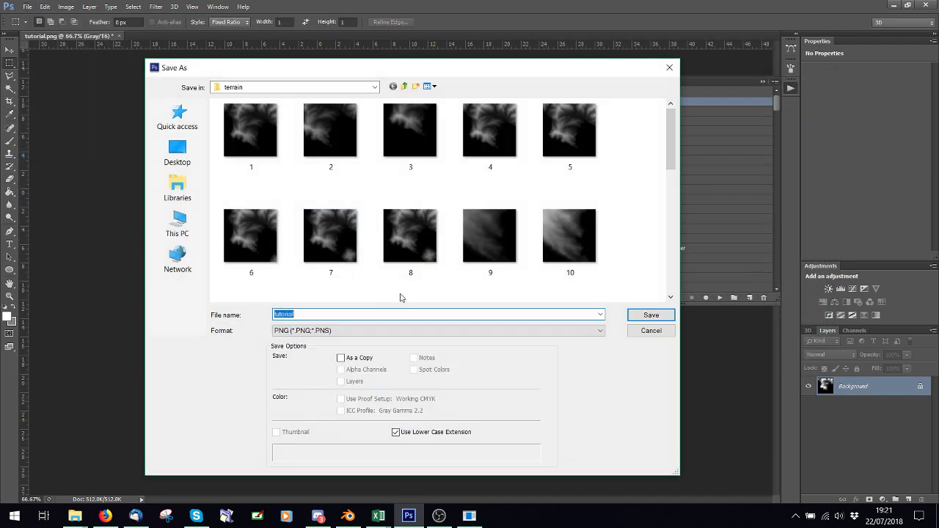
pyautogui.click(570, 253)
pyautogui.click(331, 314)
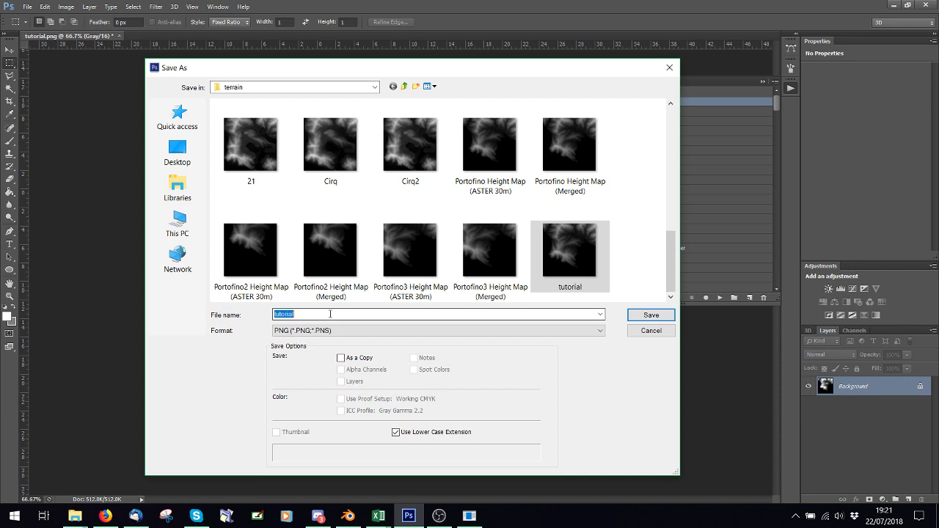
pyautogui.click(661, 319)
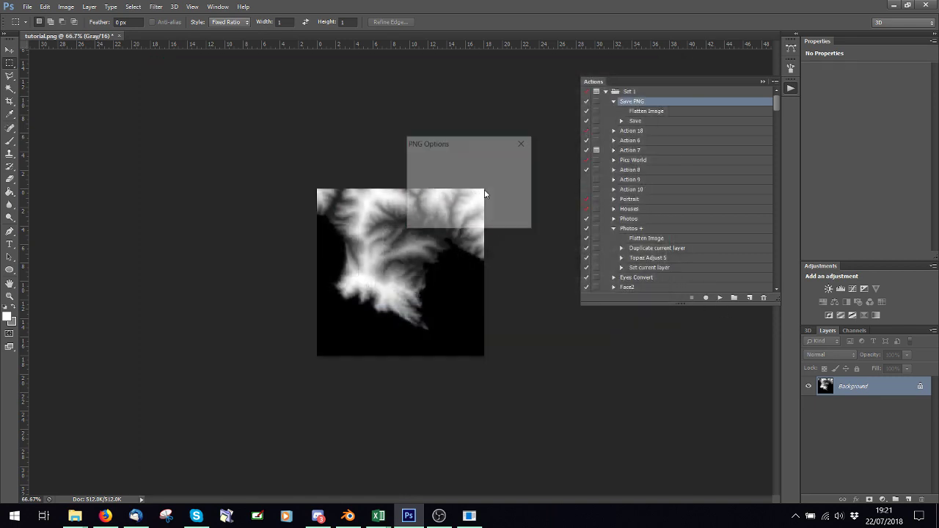
pyautogui.click(502, 165)
# Step: Import the tutorial1 height map from Downloads > terrain as the world's terrain
pyautogui.click(470, 519)
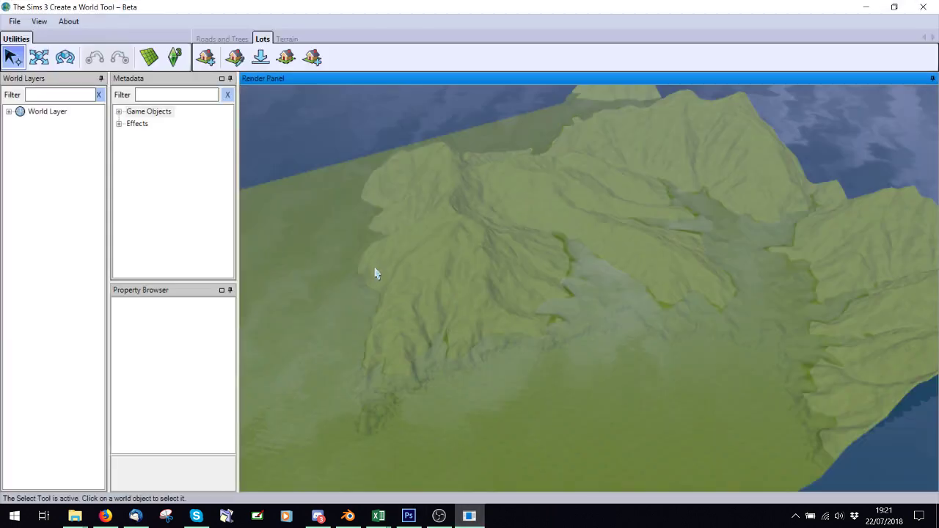
pyautogui.click(271, 59)
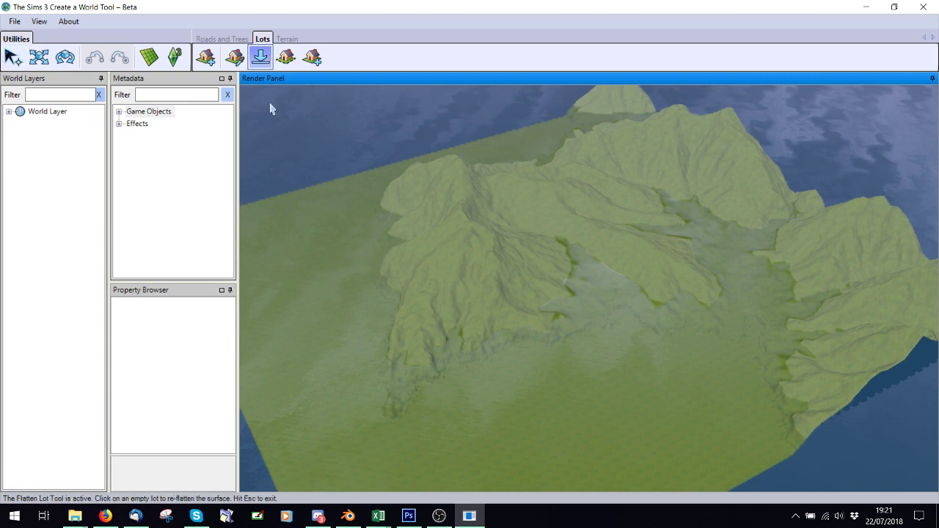
pyautogui.click(287, 40)
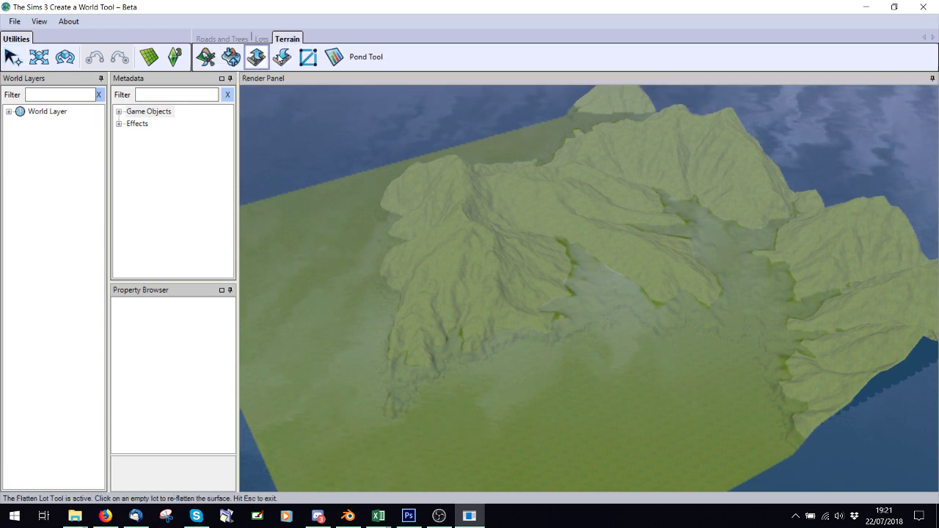
pyautogui.click(285, 64)
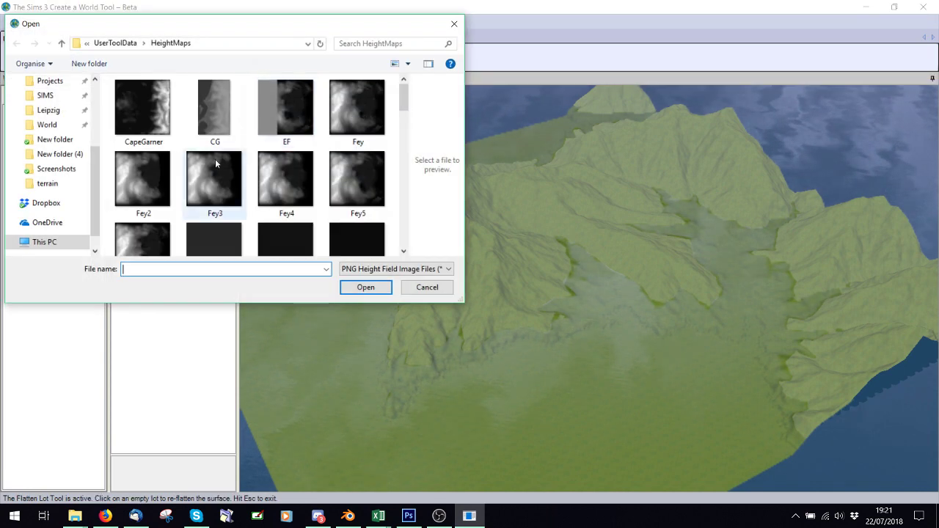
pyautogui.scroll(3, 66, 133)
pyautogui.scroll(-1, 72, 143)
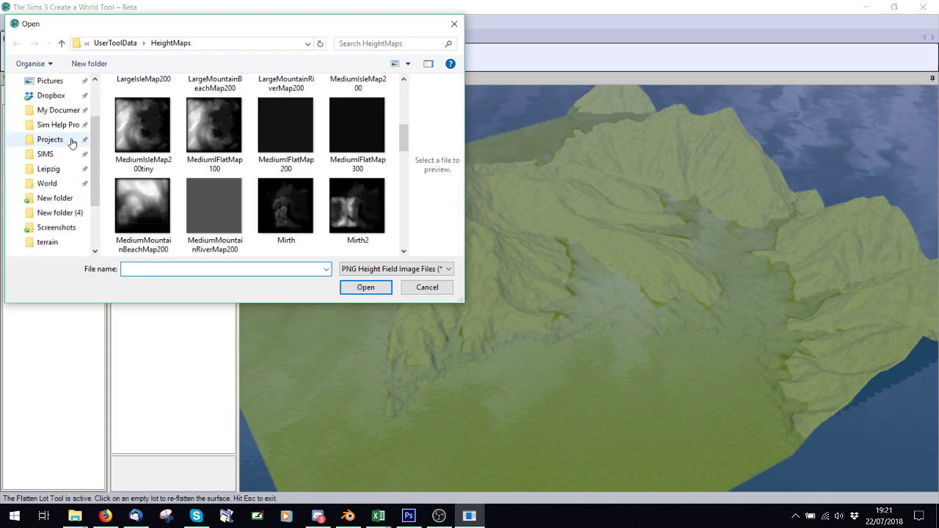
pyautogui.click(46, 242)
pyautogui.scroll(-5, 227, 184)
pyautogui.click(269, 185)
pyautogui.doubleClick(268, 185)
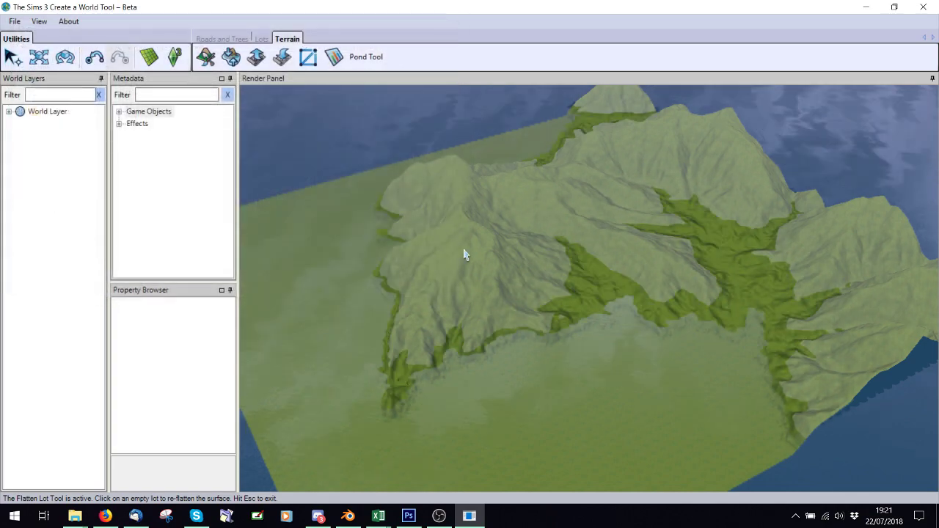
pyautogui.moveTo(476, 273); pyautogui.dragTo(556, 257, button='middle')
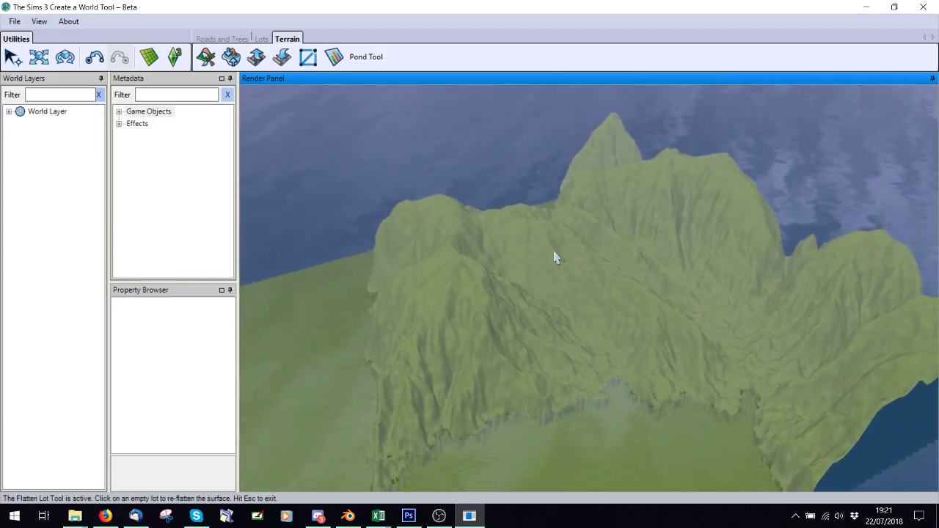
# Step: Undo the last edit to the height map in Photoshop
pyautogui.click(408, 516)
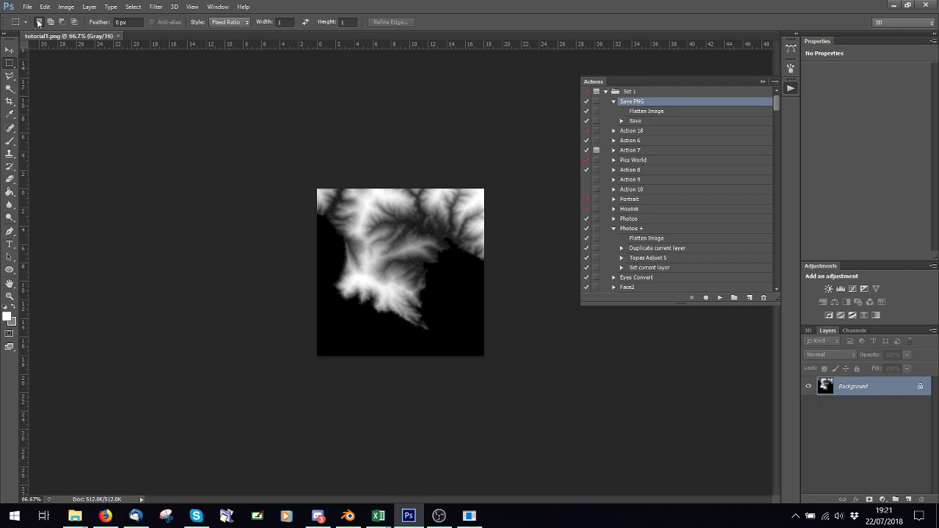
pyautogui.click(57, 9)
pyautogui.click(49, 44)
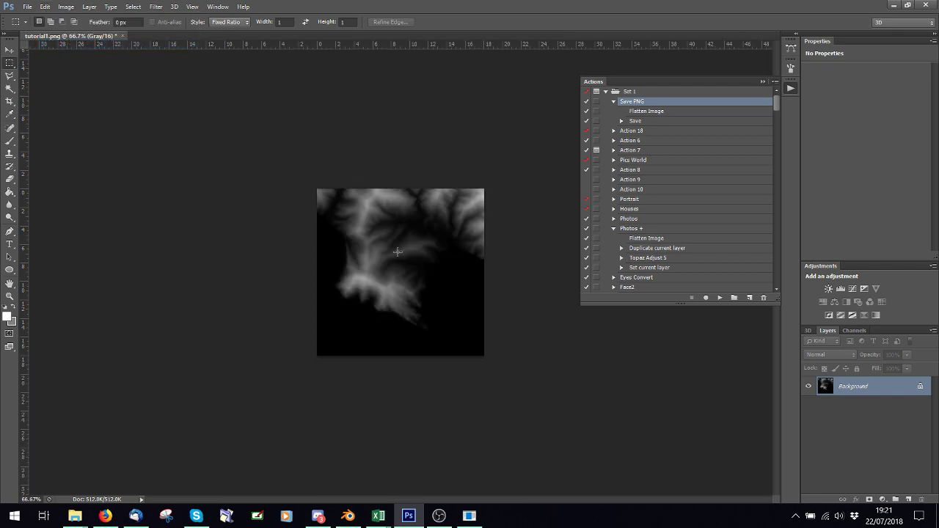
# Step: Re-import the tutorial1 height map from the terrain folder into the world
pyautogui.click(469, 516)
pyautogui.click(282, 57)
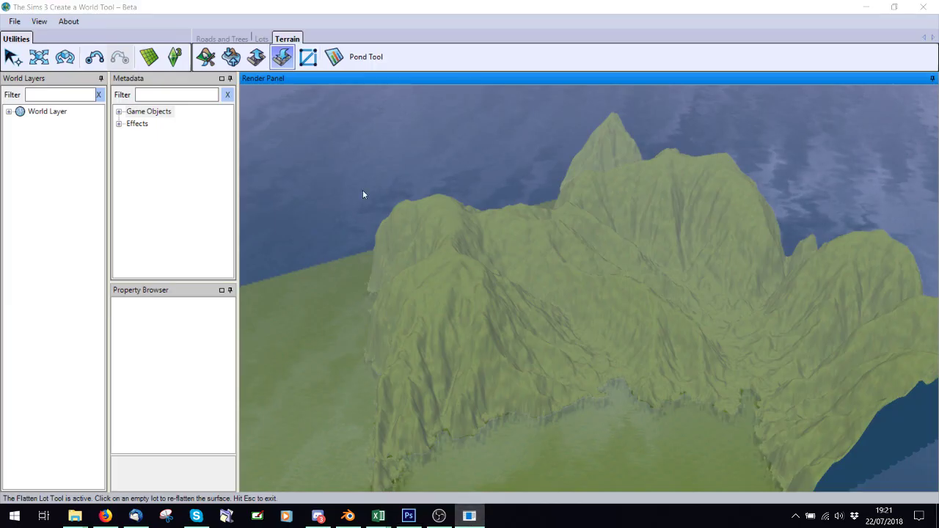
pyautogui.moveTo(404, 96); pyautogui.dragTo(401, 266)
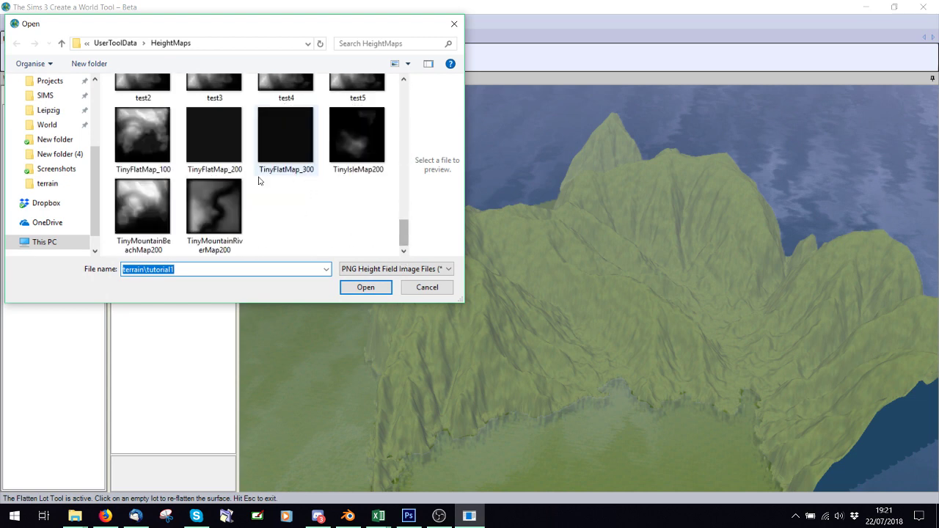
pyautogui.click(47, 183)
pyautogui.scroll(-5, 246, 217)
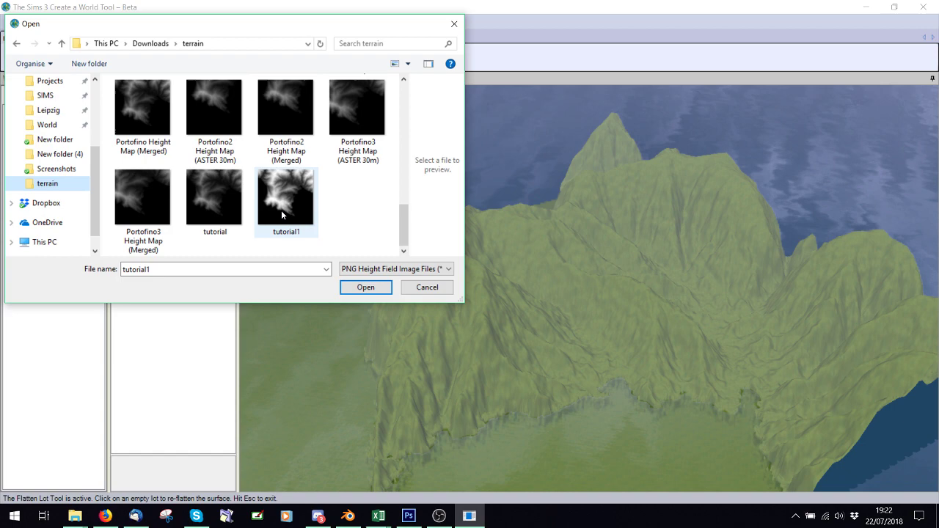
pyautogui.doubleClick(213, 195)
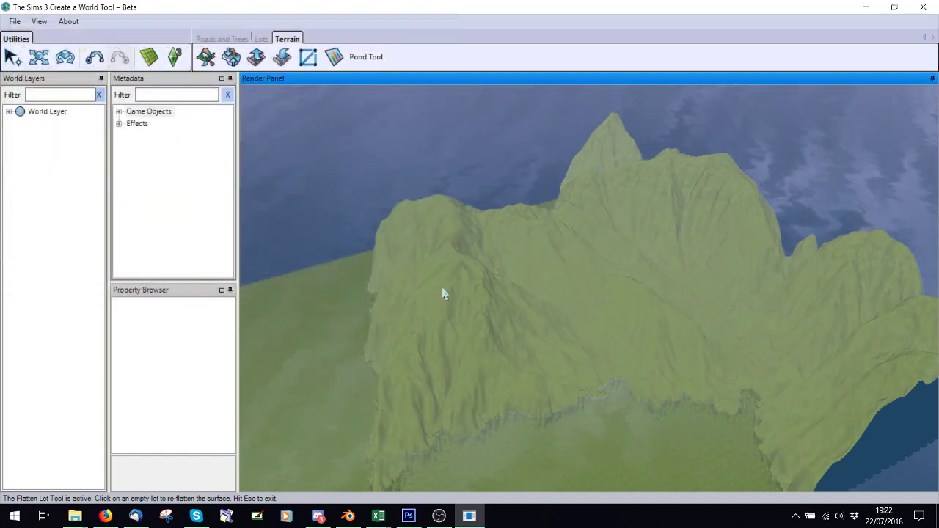
pyautogui.click(408, 516)
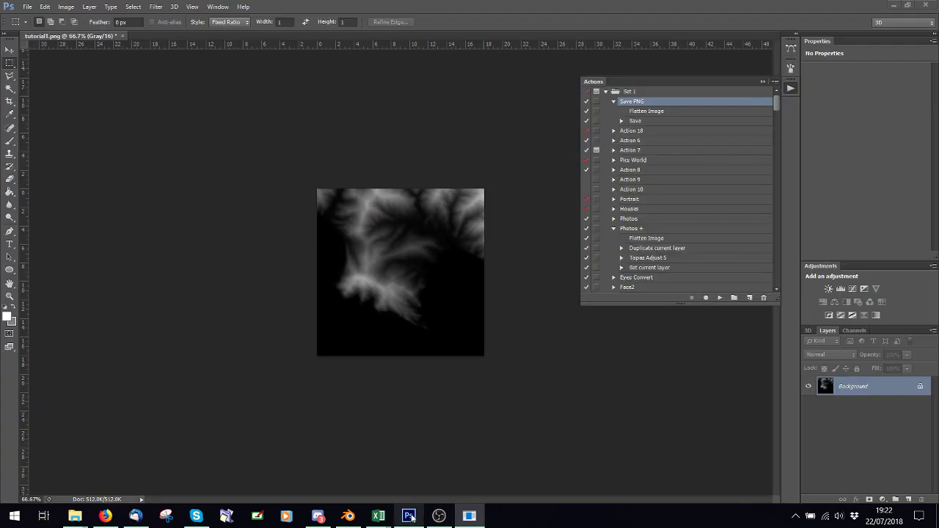
pyautogui.click(409, 516)
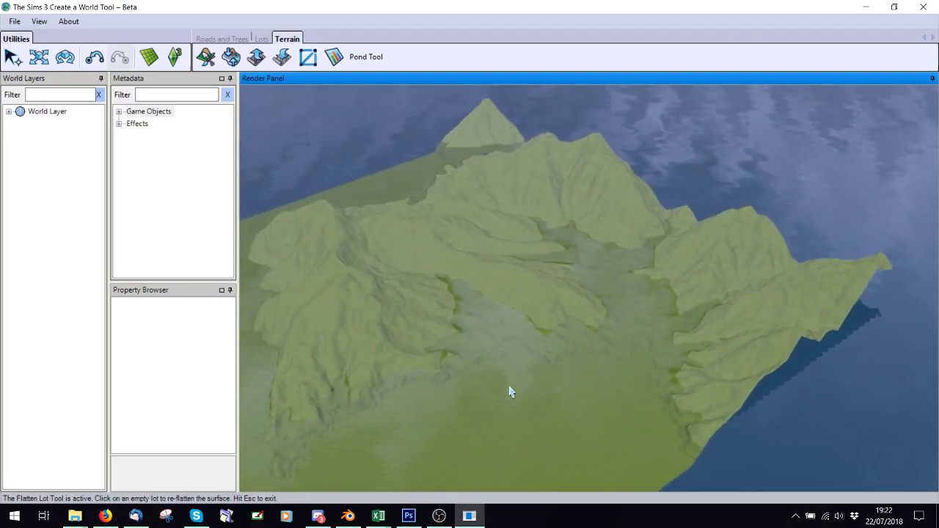
# Step: Set the sea level at the valley floor to flood the low valleys
pyautogui.scroll(5, 492, 383)
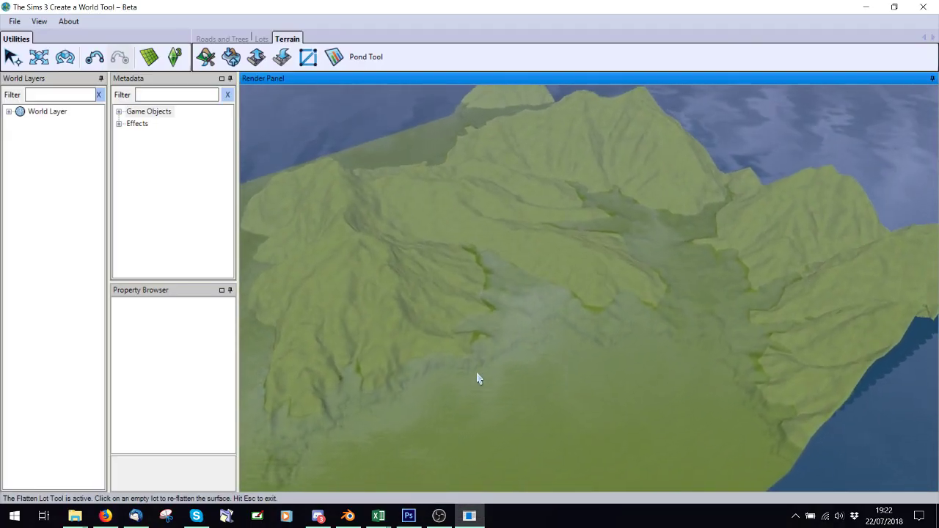
pyautogui.scroll(3, 477, 377)
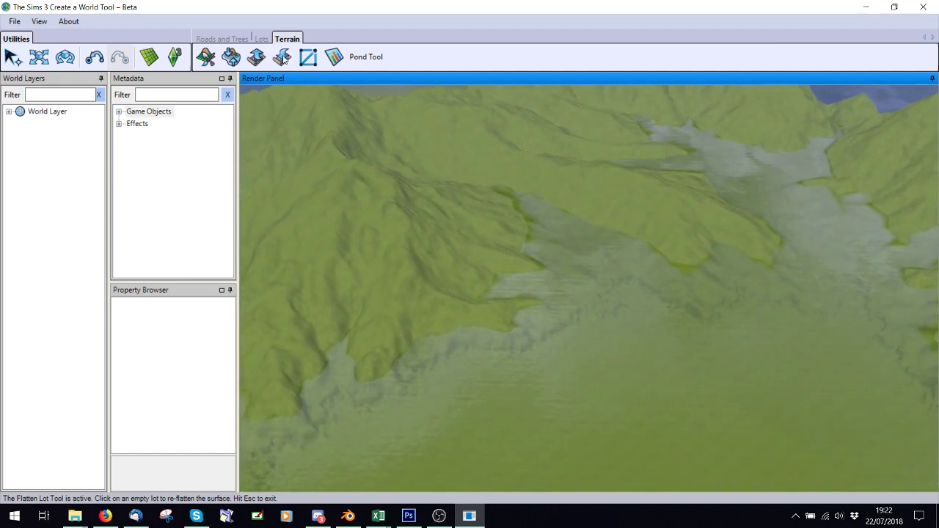
pyautogui.click(230, 58)
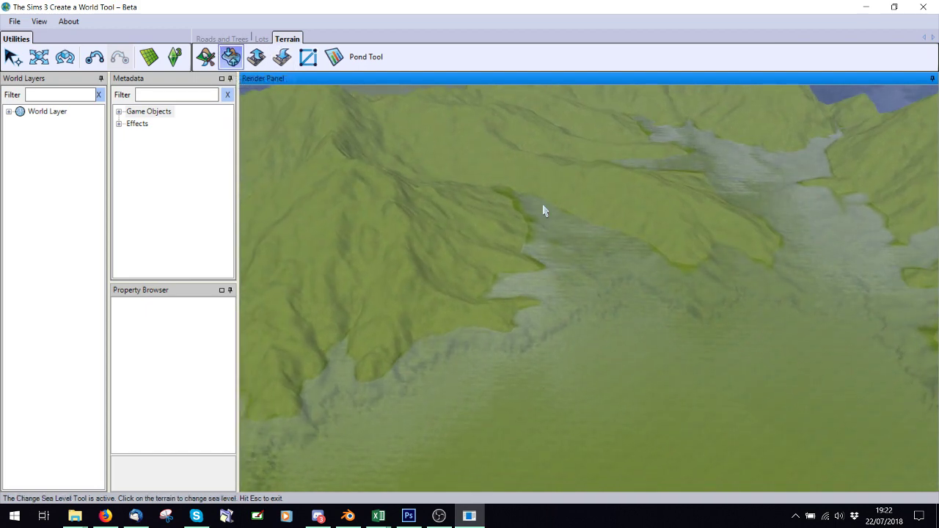
pyautogui.moveTo(543, 211); pyautogui.dragTo(698, 293, button='middle')
pyautogui.click(703, 288)
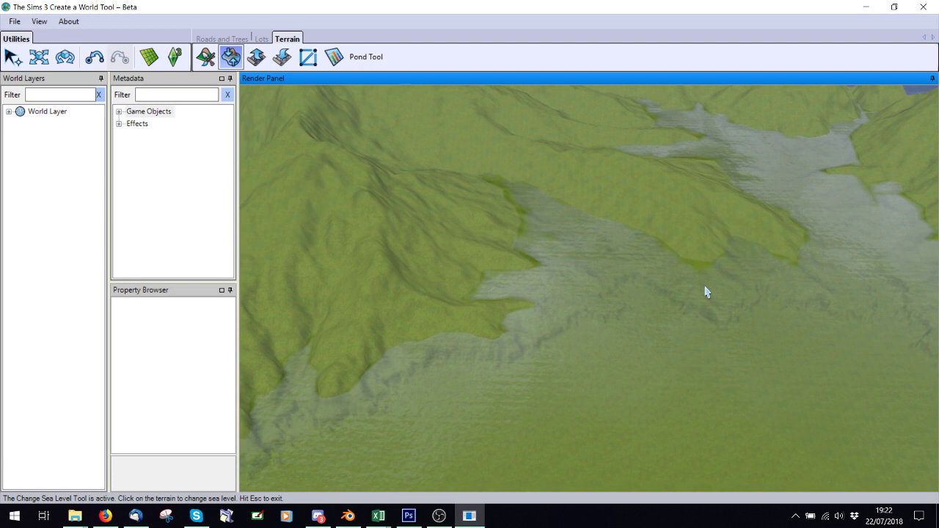
pyautogui.press('Escape')
pyautogui.moveTo(625, 297); pyautogui.dragTo(394, 172, button='middle')
# Step: Turn off fog in the View menu for a clearer terrain view
pyautogui.click(36, 21)
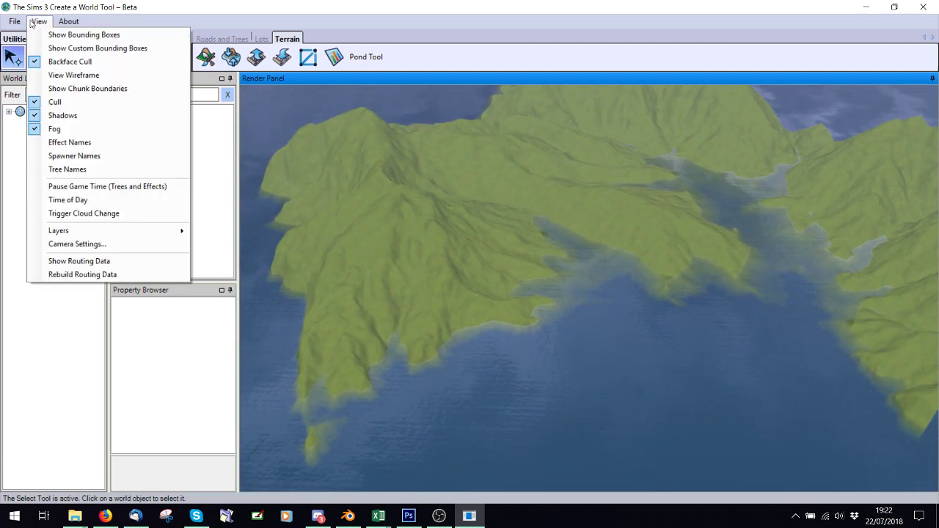
pyautogui.click(55, 128)
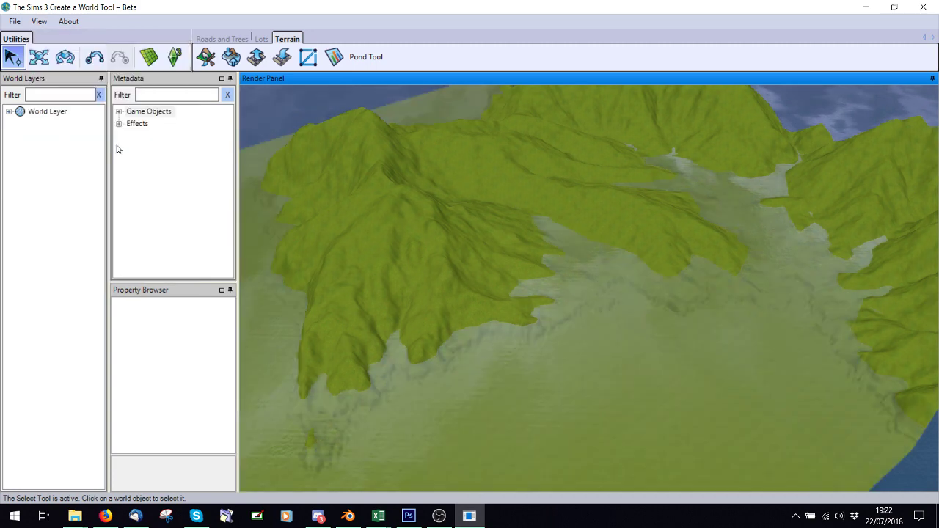
pyautogui.moveTo(512, 250); pyautogui.dragTo(303, 144, button='middle')
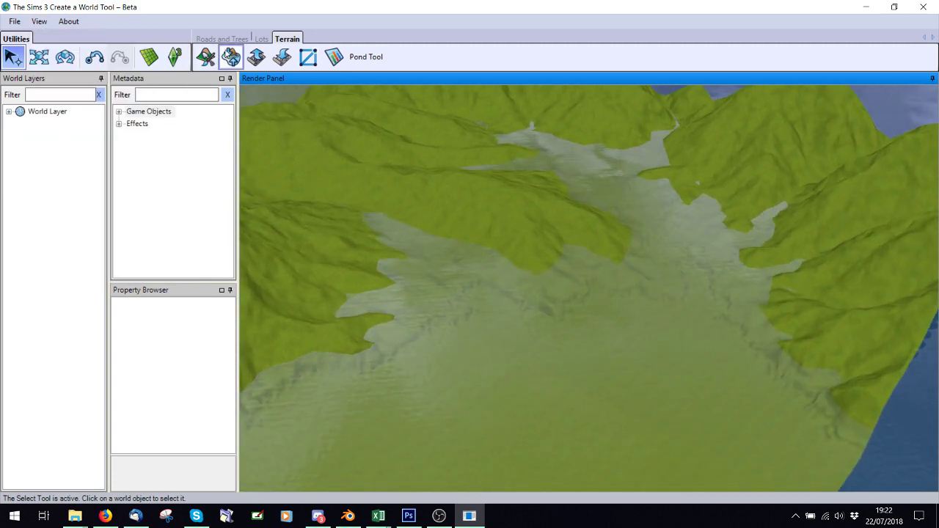
# Step: Readjust the sea level several times, ending at the shoreline height
pyautogui.click(231, 57)
pyautogui.click(536, 296)
pyautogui.press('Escape')
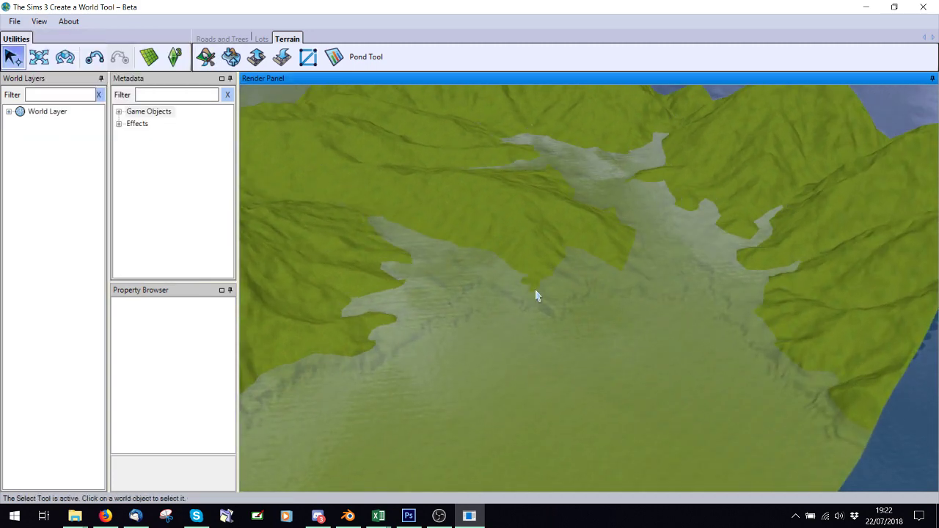
pyautogui.click(231, 58)
pyautogui.click(477, 281)
pyautogui.press('Escape')
pyautogui.moveTo(482, 279); pyautogui.dragTo(551, 286, button='middle')
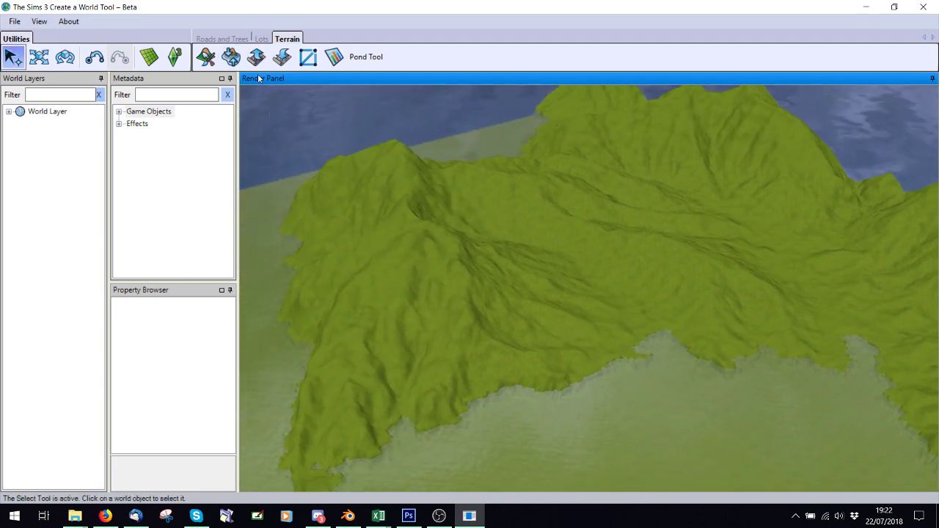
pyautogui.click(231, 58)
pyautogui.click(450, 426)
pyautogui.press('Escape')
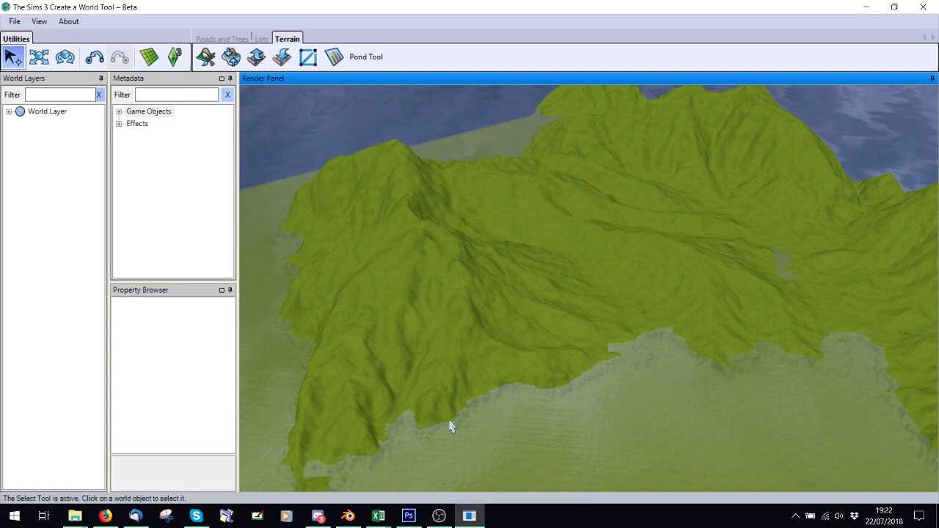
pyautogui.moveTo(477, 421); pyautogui.dragTo(626, 217, button='middle')
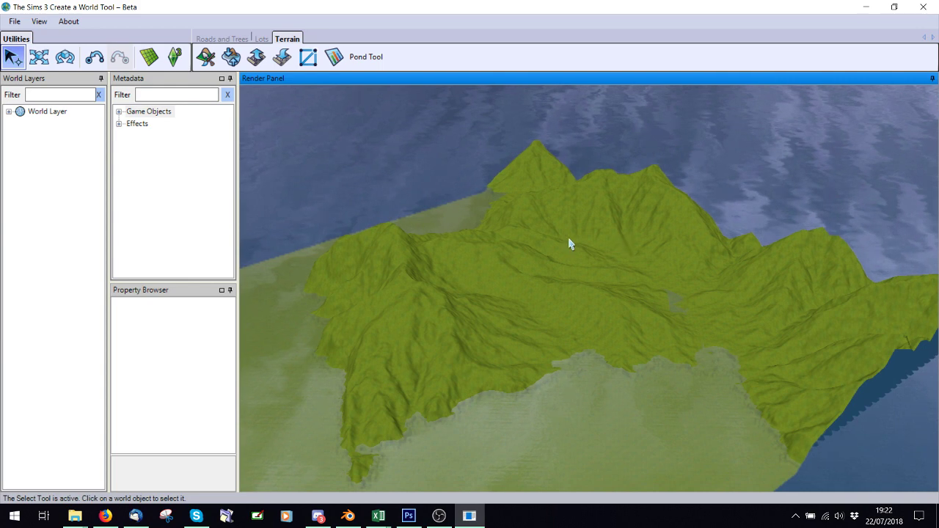
pyautogui.moveTo(570, 243); pyautogui.dragTo(508, 297, button='middle')
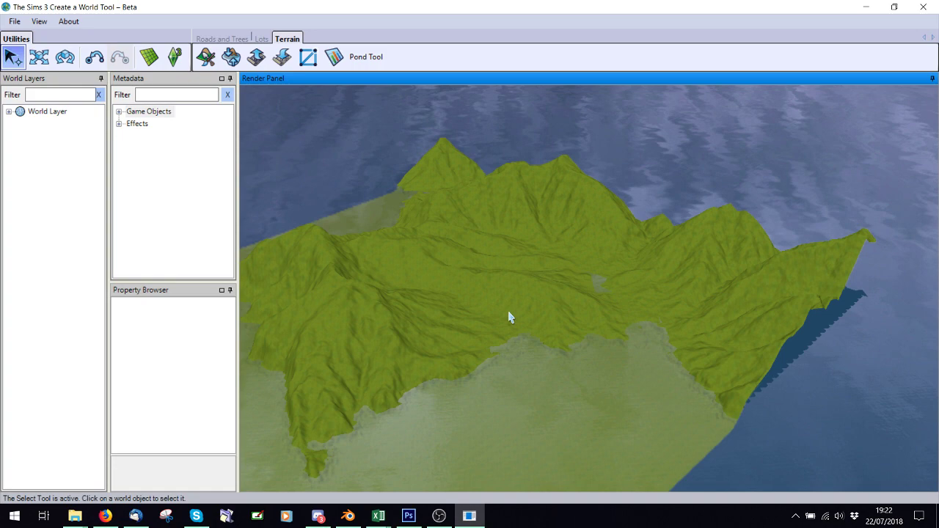
# Step: Show the Tumblr 'Textures Tutorial (for CAW)' post in Firefox
pyautogui.scroll(3, 511, 317)
pyautogui.scroll(2, 512, 323)
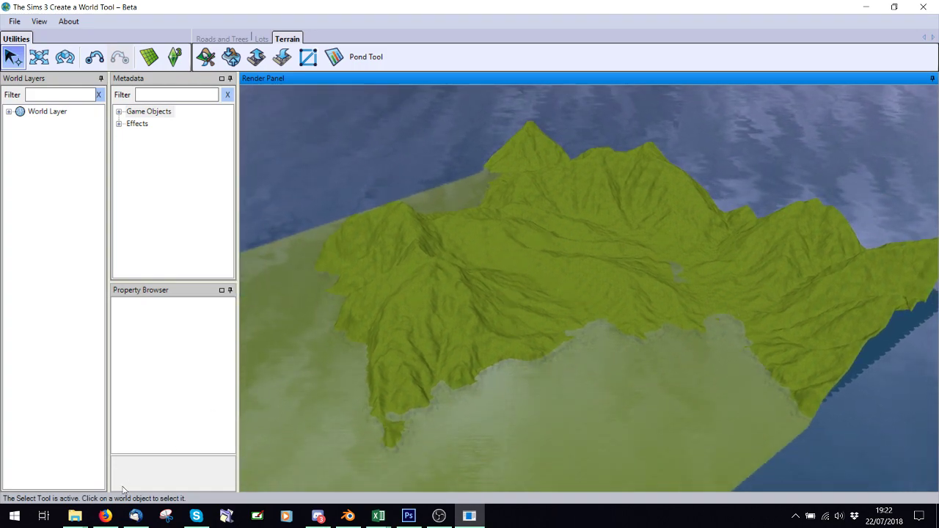
pyautogui.click(106, 516)
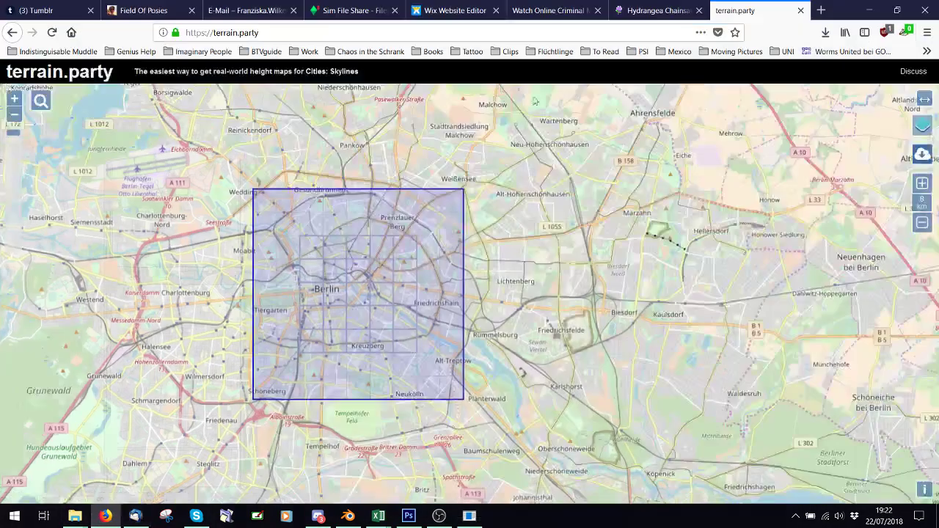
pyautogui.click(660, 8)
pyautogui.click(441, 163)
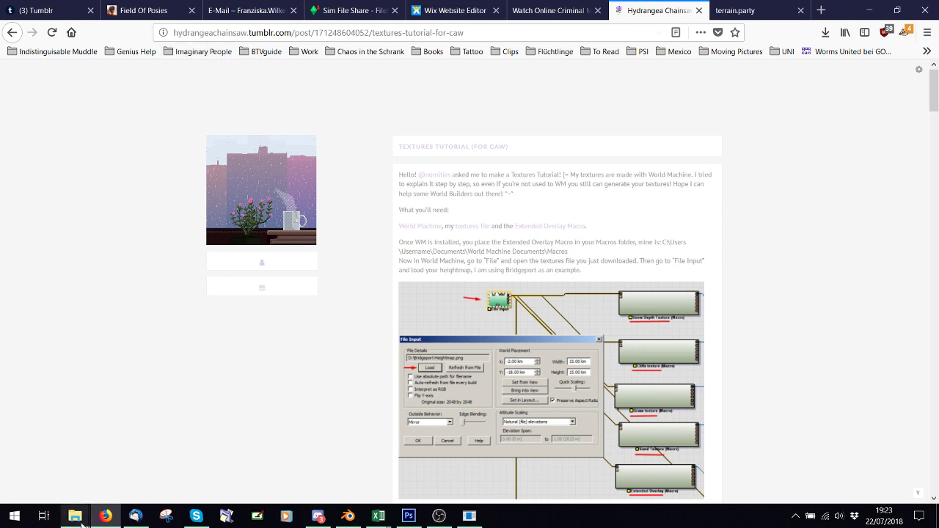
# Step: Run WM22_Professional as administrator and install into D:\Programs\World Machine 2 Professional
pyautogui.click(211, 457)
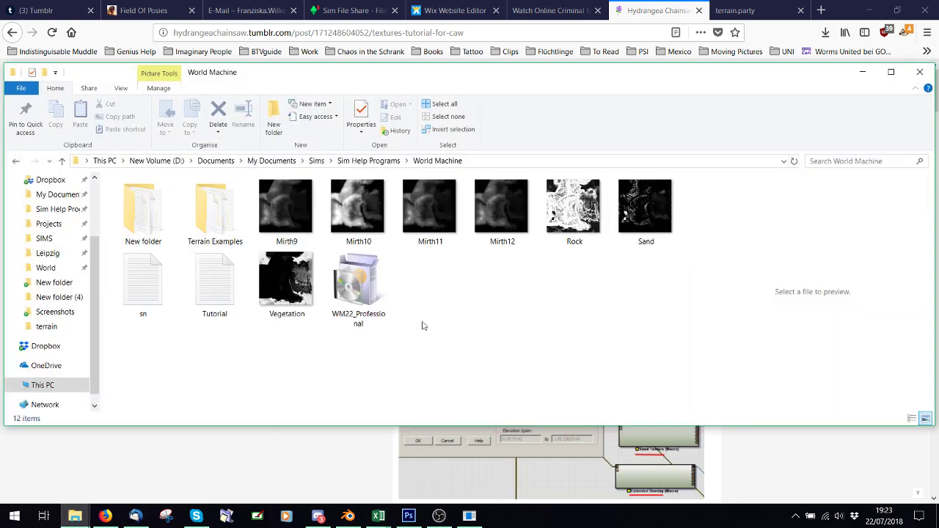
pyautogui.moveTo(379, 83); pyautogui.dragTo(378, 333)
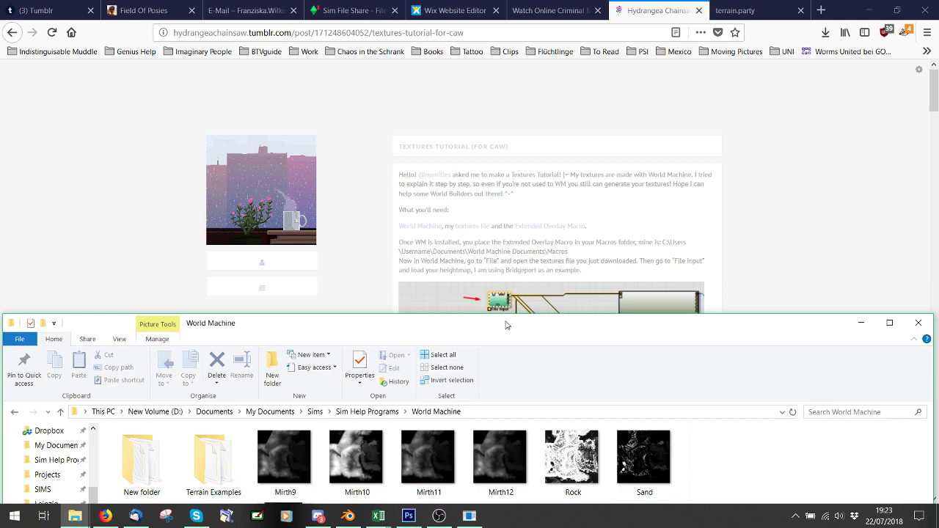
pyautogui.moveTo(433, 334); pyautogui.dragTo(450, 87)
pyautogui.doubleClick(374, 285)
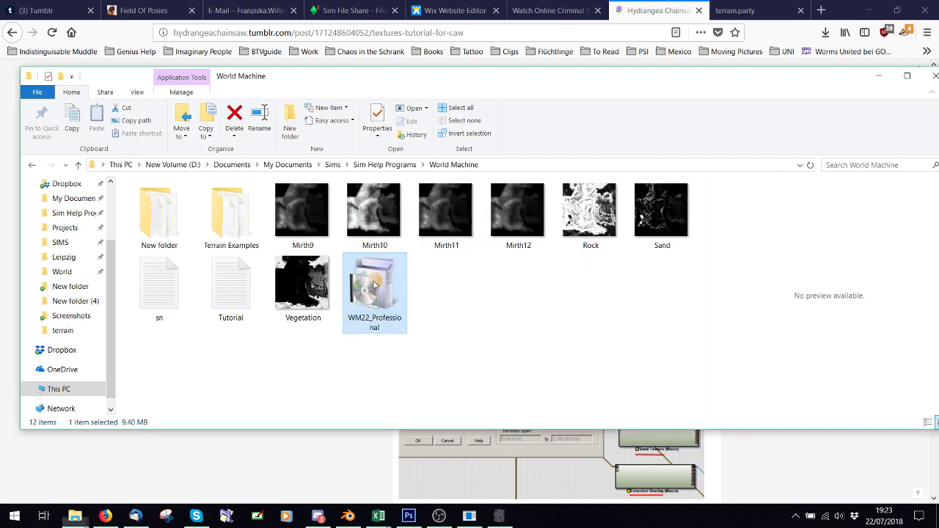
pyautogui.click(564, 303)
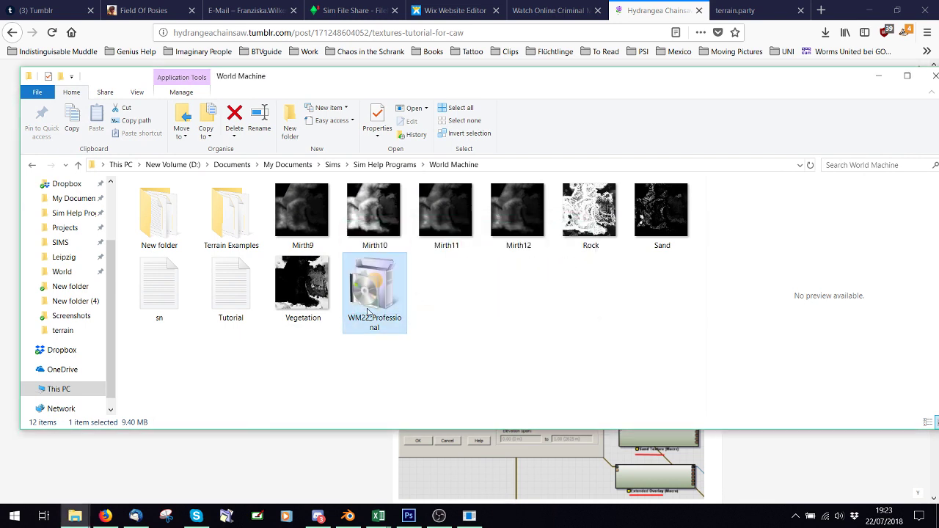
pyautogui.rightClick(370, 286)
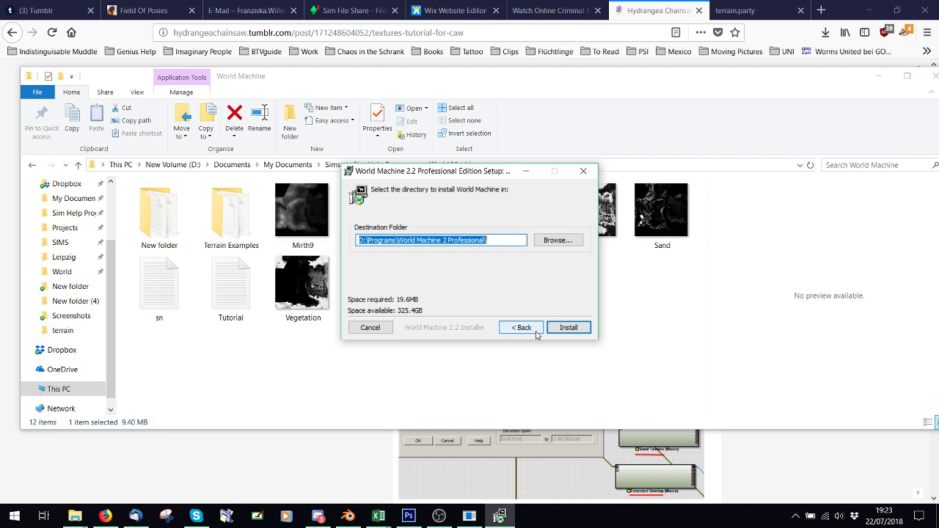
pyautogui.click(569, 328)
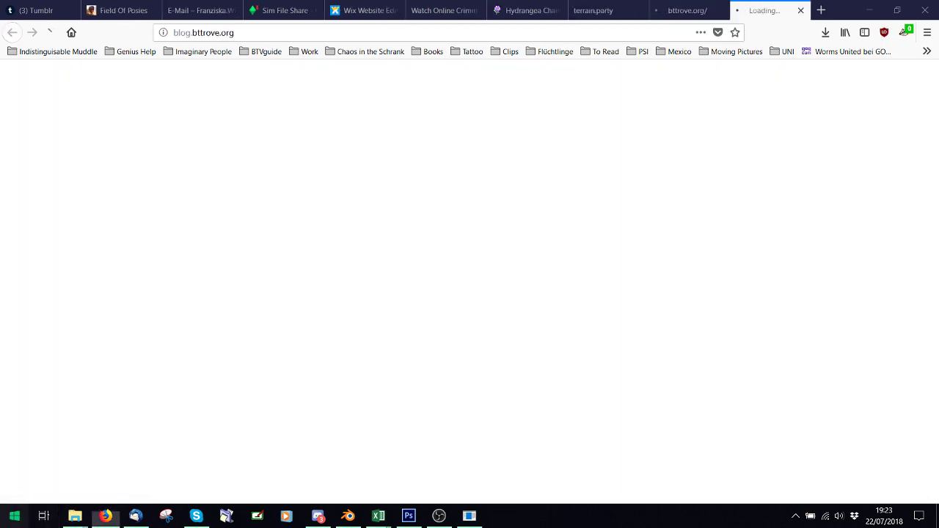
# Step: Search 'wo' in the Start menu to launch World Machine, closing the popped-up ad page
pyautogui.click(15, 513)
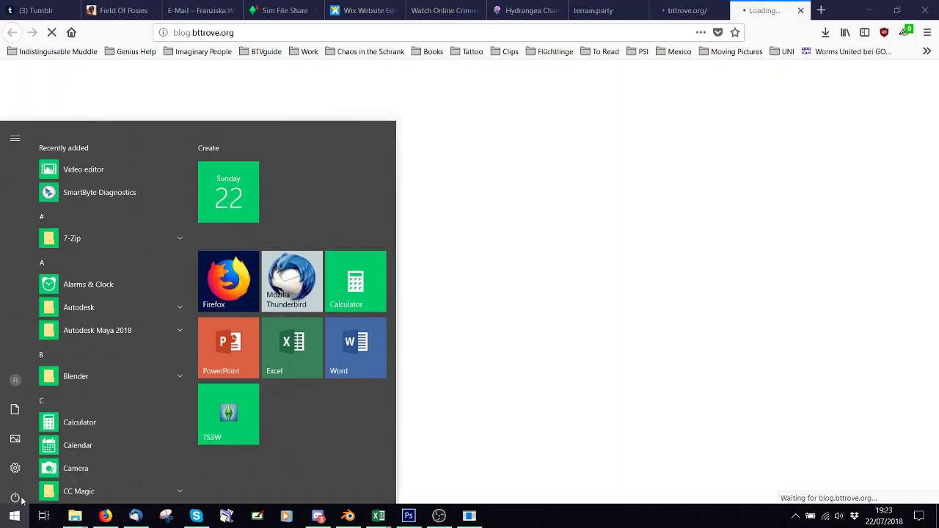
pyautogui.write('w')
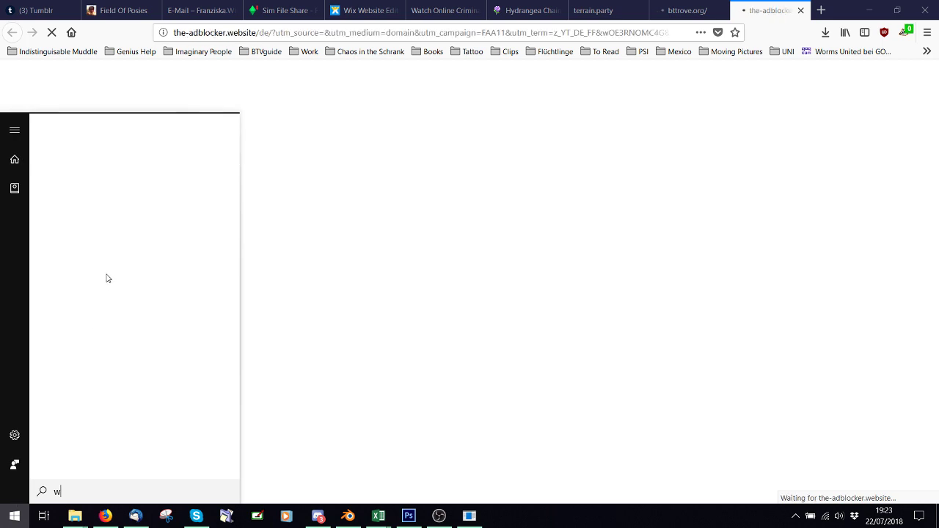
pyautogui.write('o')
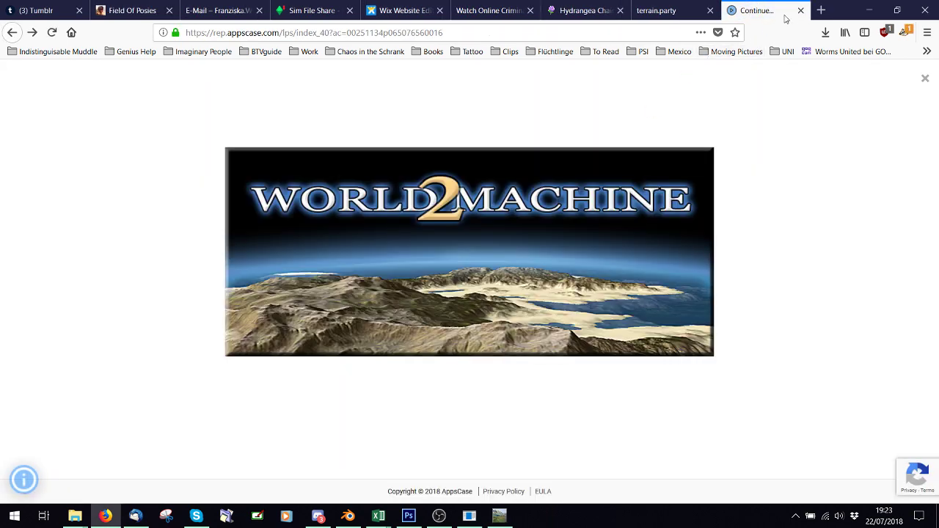
pyautogui.click(801, 11)
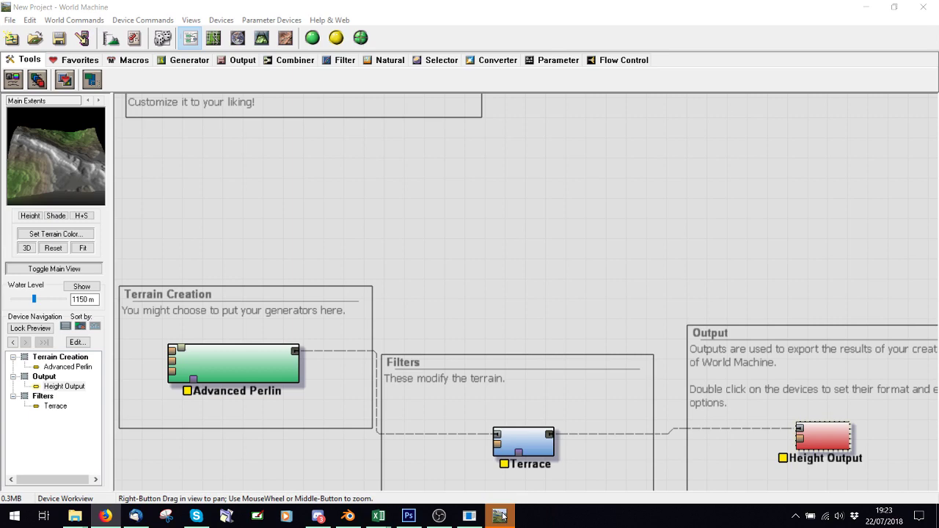
# Step: Select the Terrain Creation group in the default project
pyautogui.scroll(-5, 381, 325)
pyautogui.scroll(4, 424, 285)
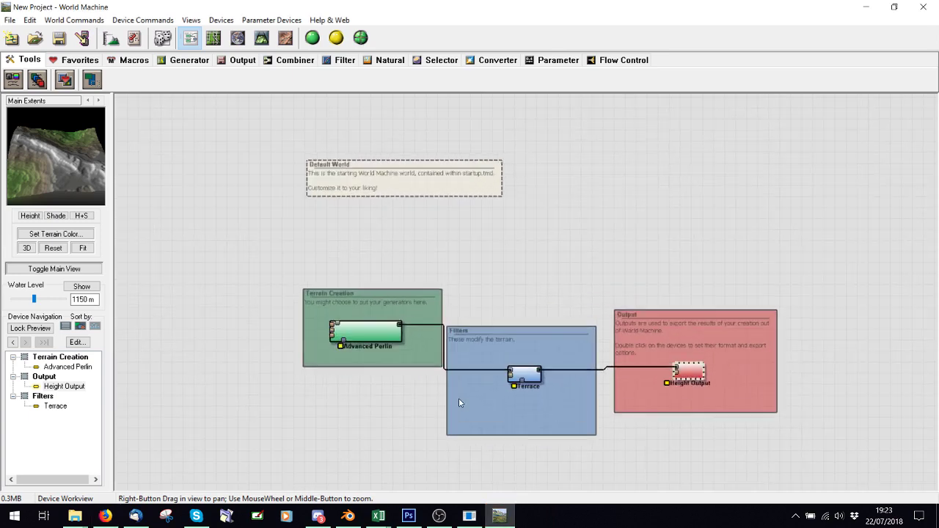
pyautogui.scroll(-2, 390, 333)
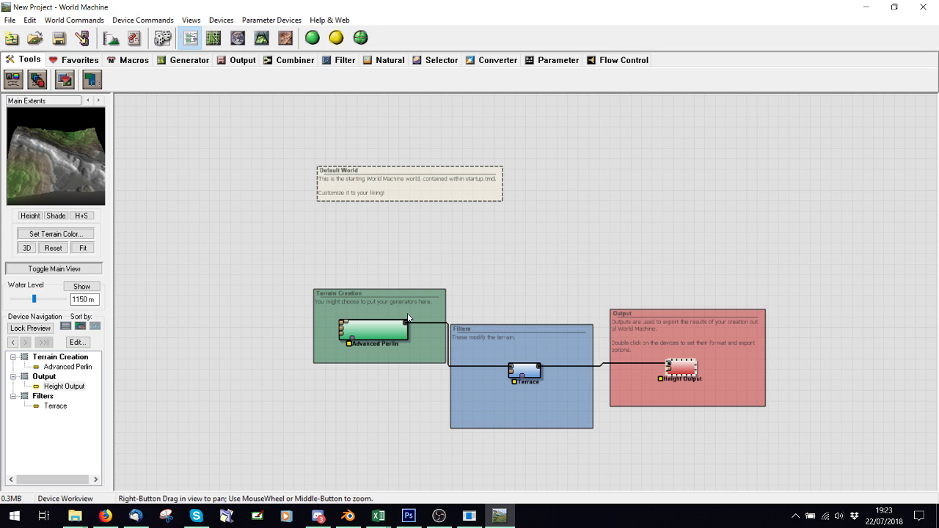
pyautogui.click(421, 313)
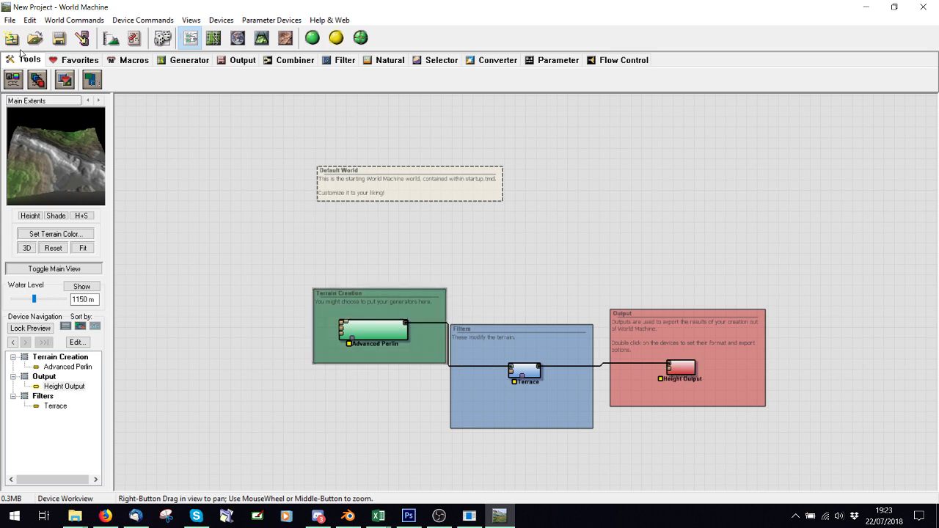
# Step: Open Erosion&Terraces.tmd from My Documents > World Machine Documents > Examples > Terrain Examples
pyautogui.click(10, 19)
pyautogui.click(22, 48)
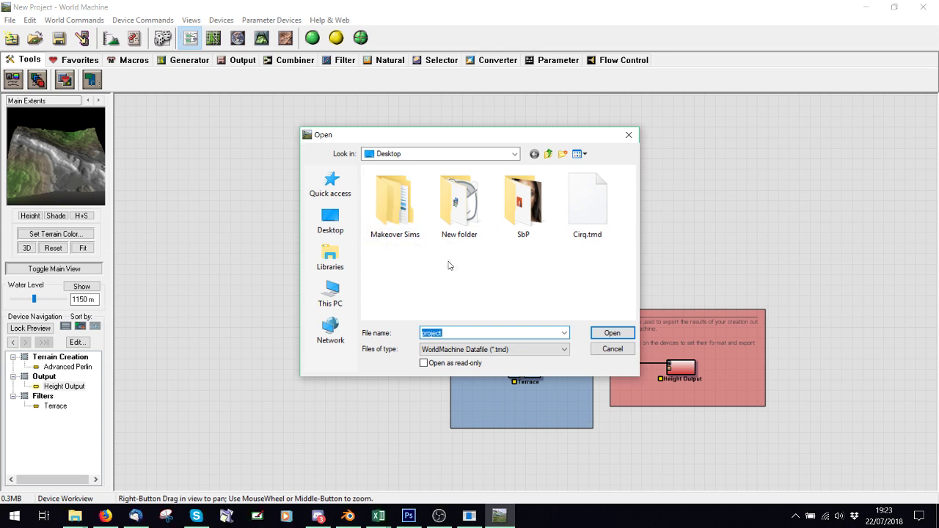
pyautogui.click(337, 187)
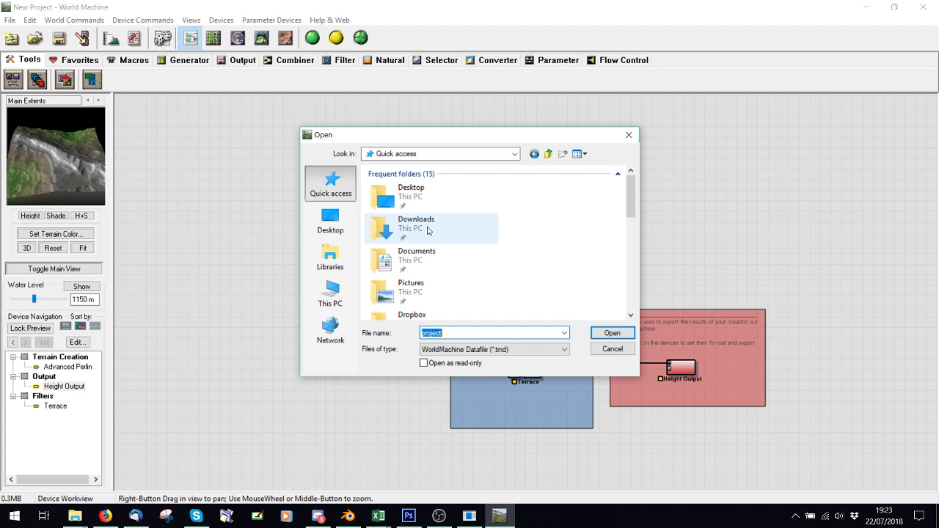
pyautogui.doubleClick(411, 255)
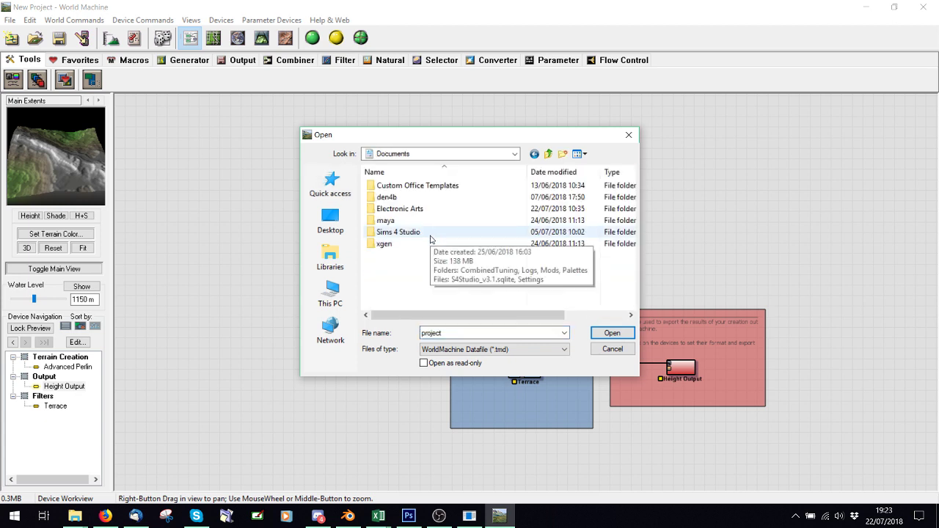
pyautogui.click(330, 185)
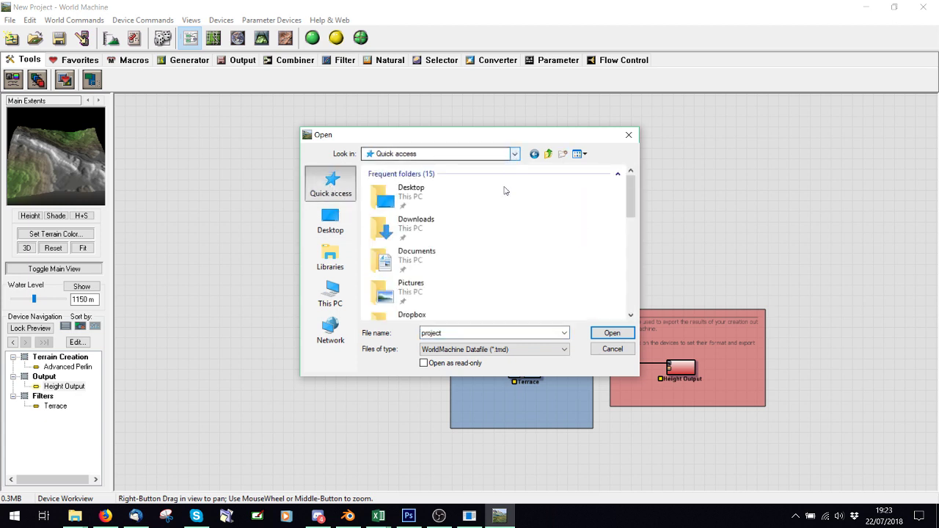
pyautogui.scroll(-3, 455, 235)
pyautogui.doubleClick(440, 266)
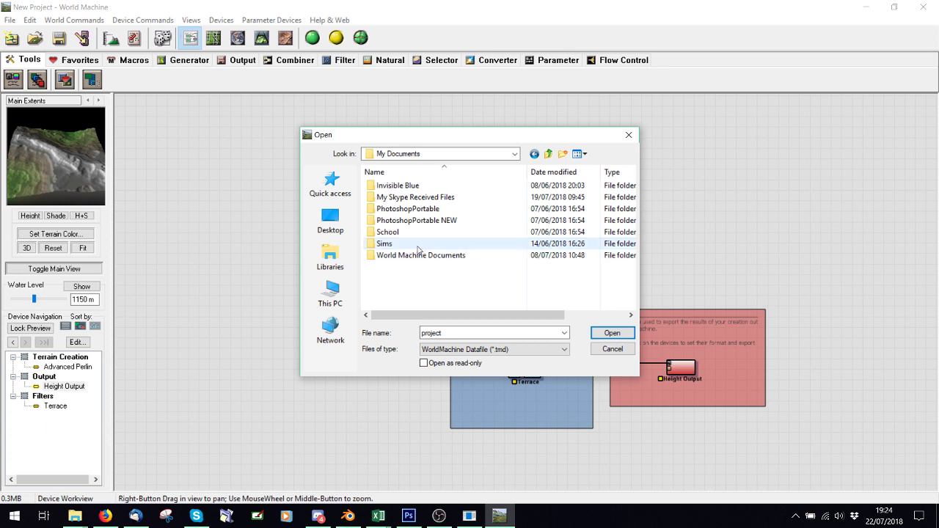
pyautogui.doubleClick(424, 255)
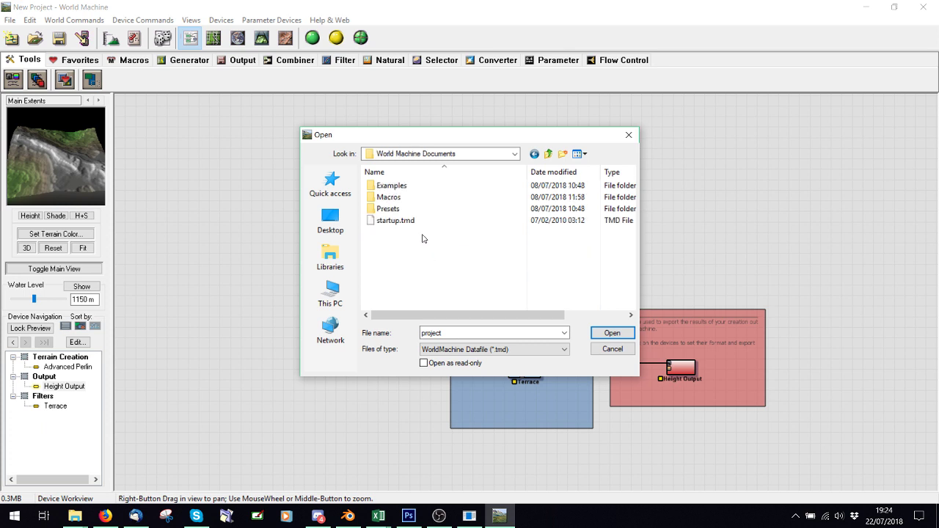
pyautogui.doubleClick(393, 186)
pyautogui.doubleClick(404, 198)
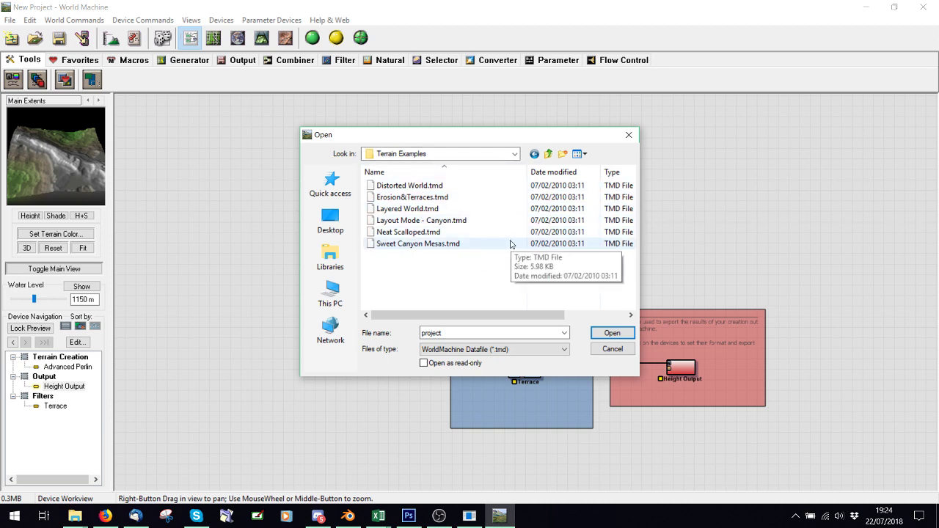
pyautogui.doubleClick(436, 197)
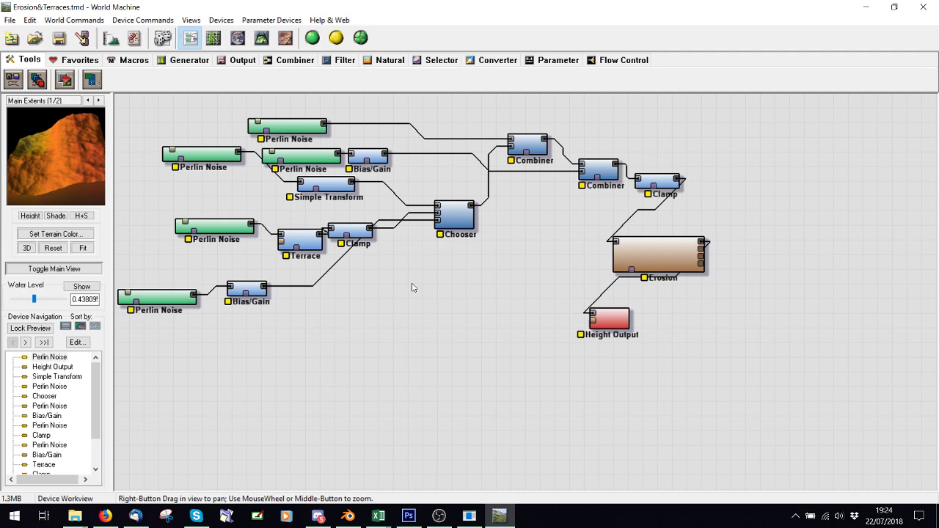
# Step: In the Open dialog, look through the Examples, Tutorials and Presets folders
pyautogui.scroll(-3, 438, 303)
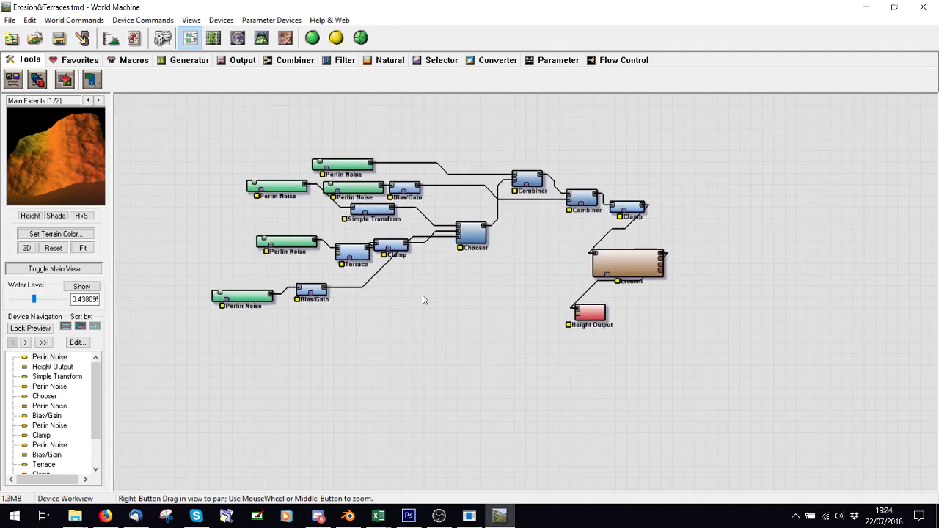
pyautogui.scroll(-3, 433, 308)
pyautogui.scroll(2, 488, 319)
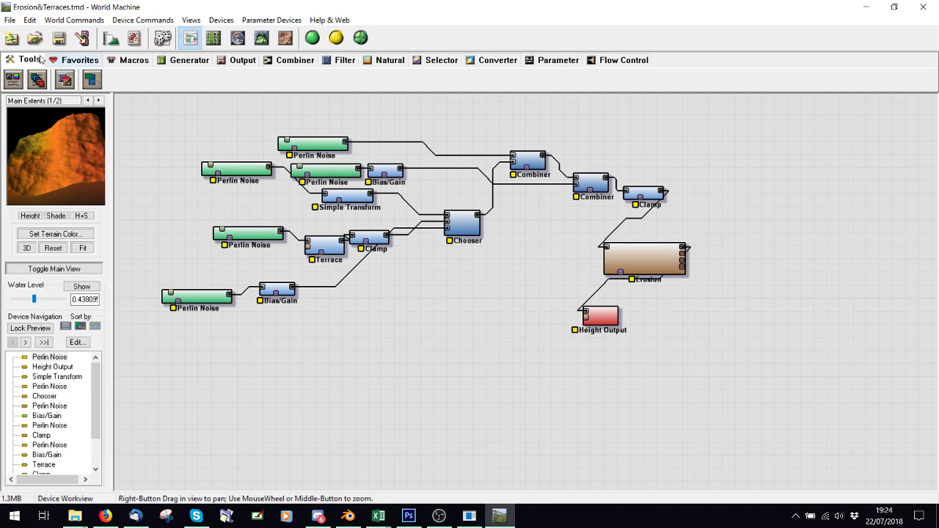
pyautogui.click(8, 20)
pyautogui.click(33, 47)
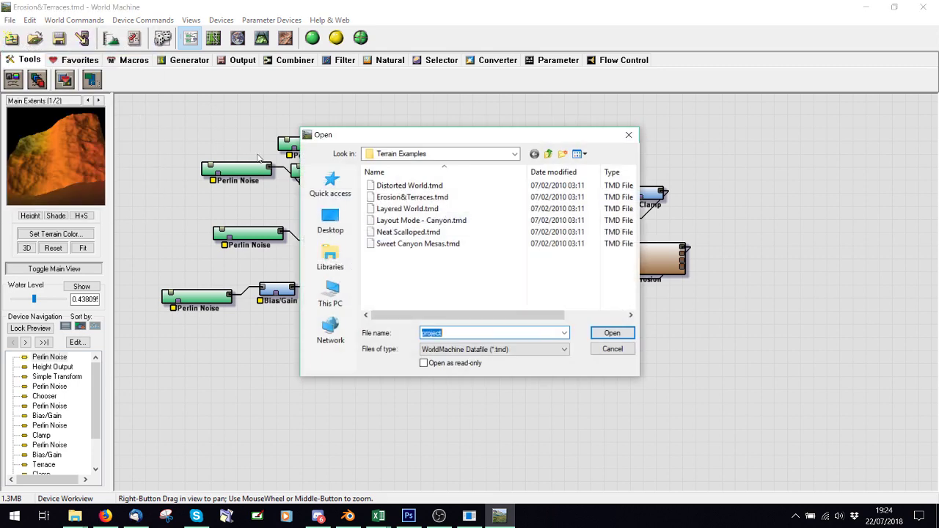
pyautogui.click(547, 154)
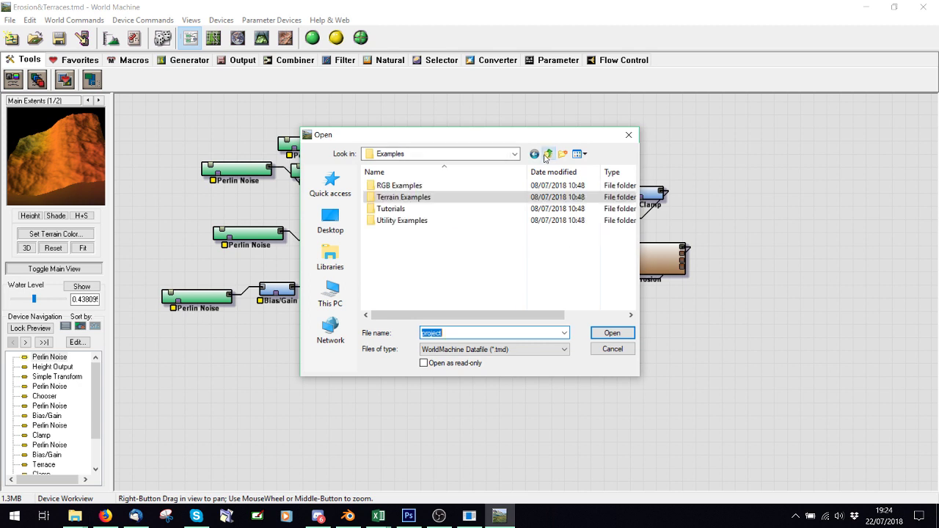
pyautogui.doubleClick(397, 208)
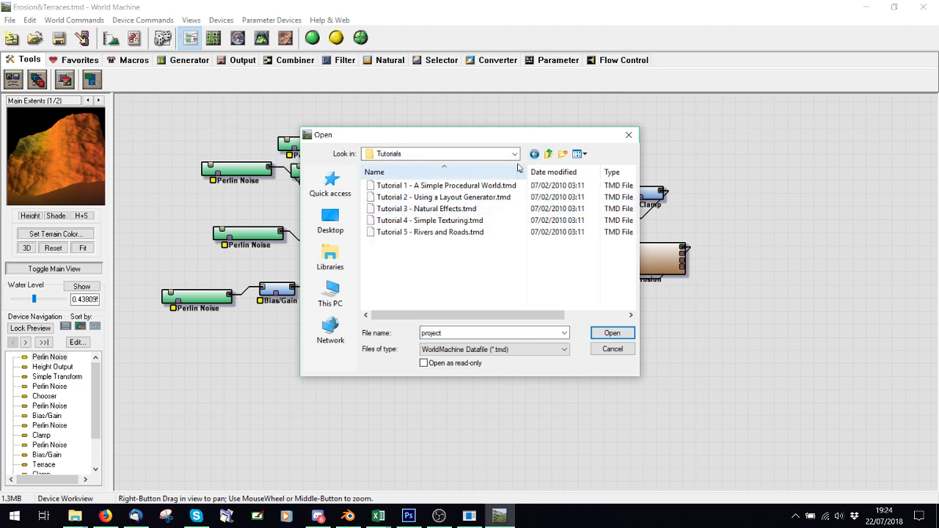
pyautogui.click(548, 156)
pyautogui.click(548, 156)
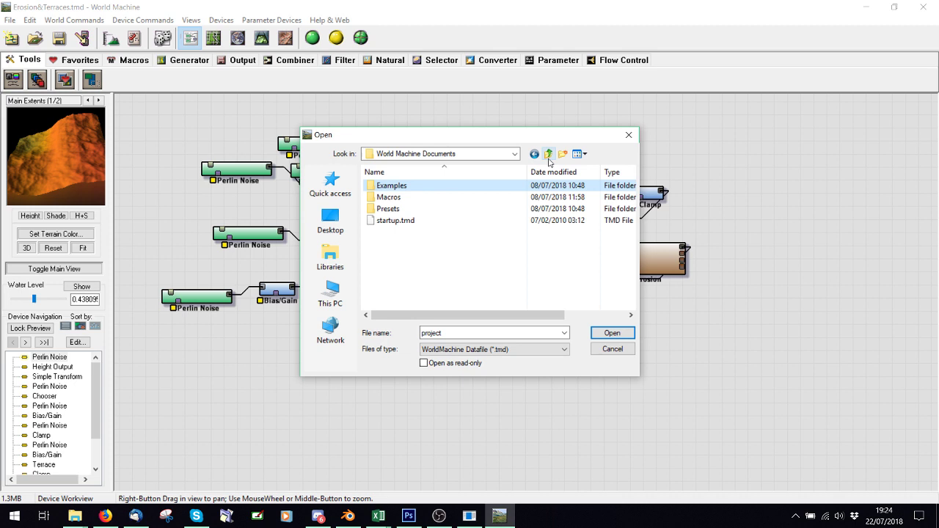
pyautogui.doubleClick(436, 210)
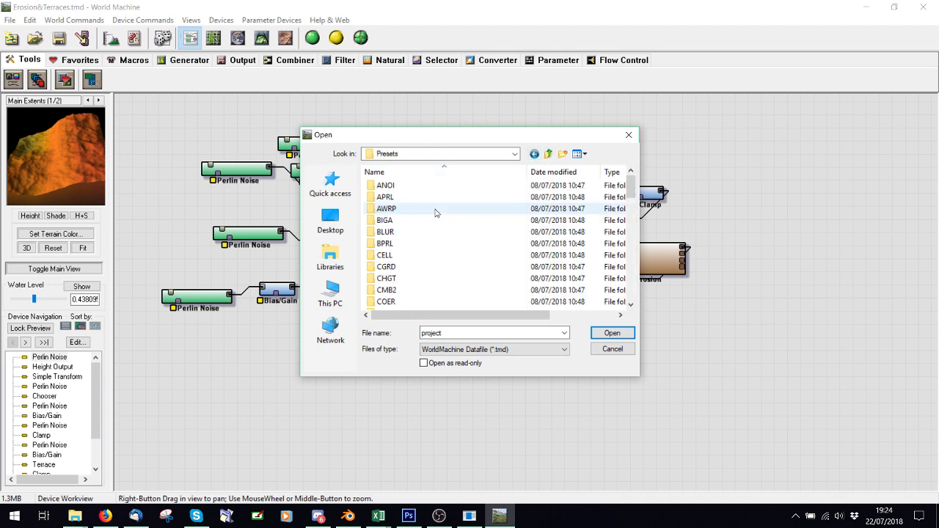
pyautogui.click(548, 154)
pyautogui.click(549, 155)
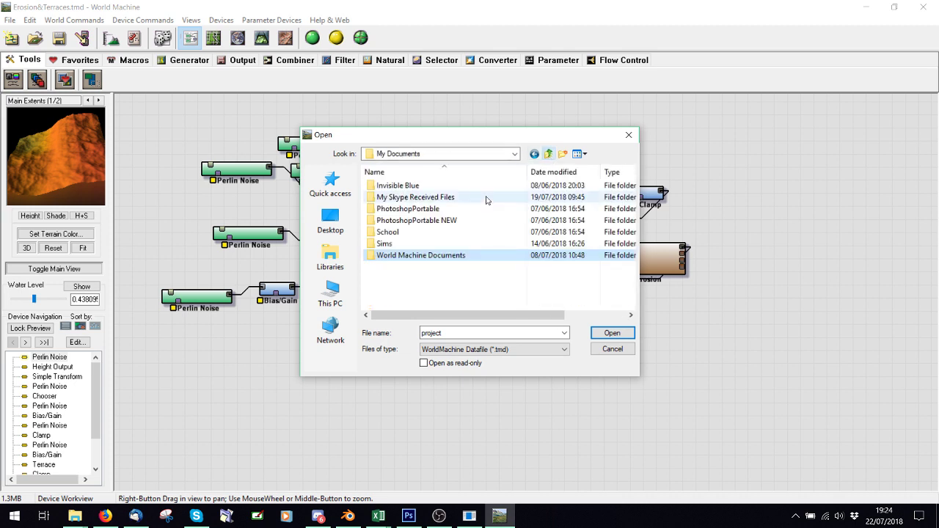
# Step: Browse to Sims > Sim Help Programs > World Machine > Terrain Examples
pyautogui.click(389, 243)
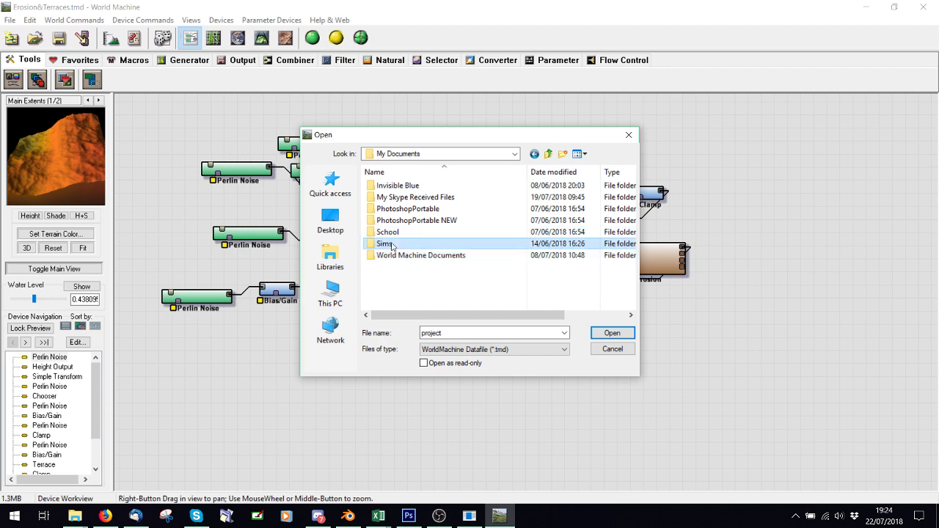
pyautogui.doubleClick(411, 243)
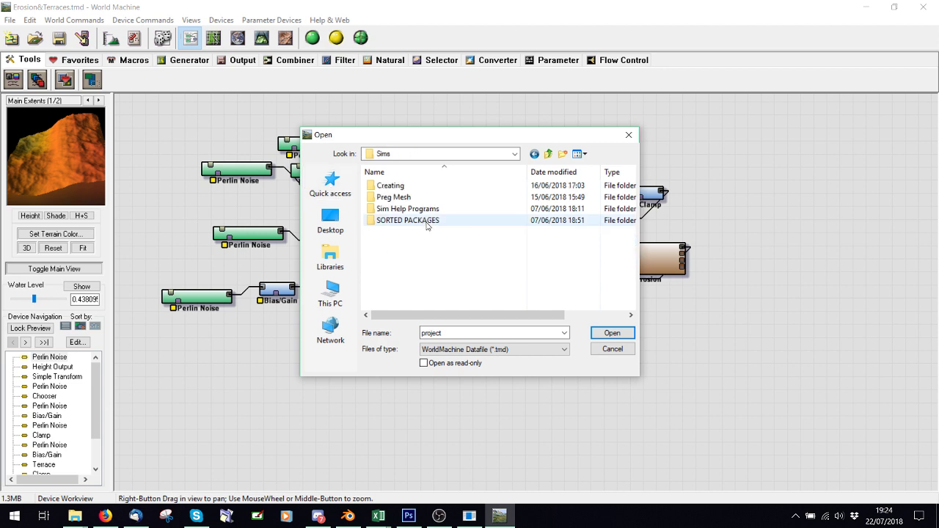
pyautogui.doubleClick(419, 211)
pyautogui.scroll(-5, 430, 264)
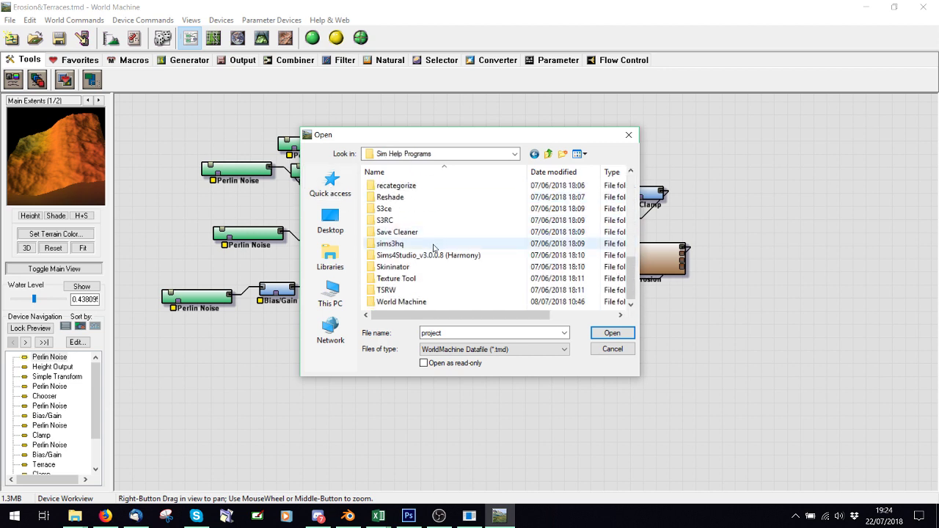
pyautogui.doubleClick(411, 302)
pyautogui.doubleClick(455, 203)
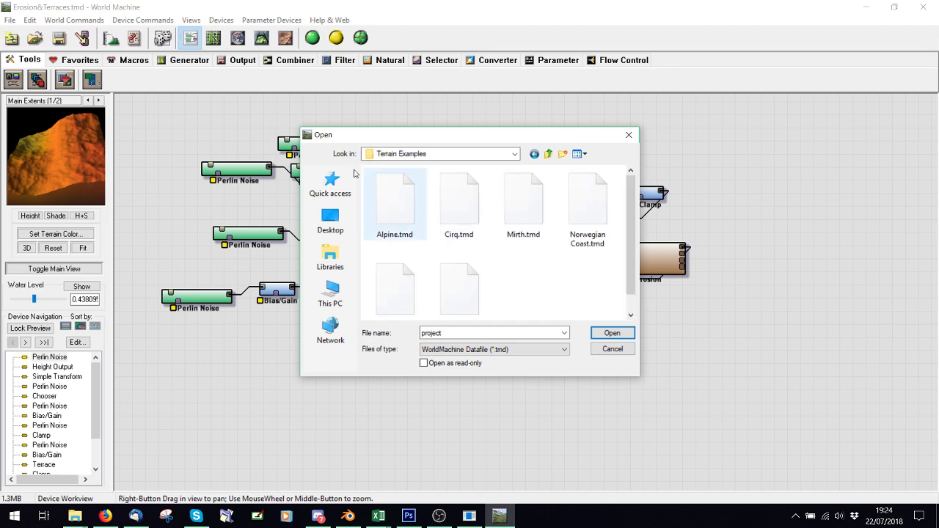
pyautogui.scroll(-1, 514, 255)
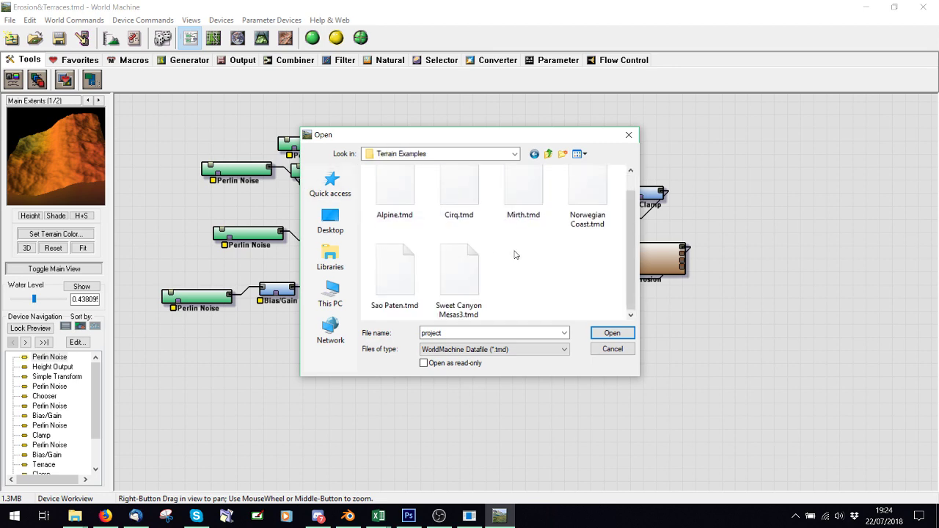
pyautogui.doubleClick(527, 201)
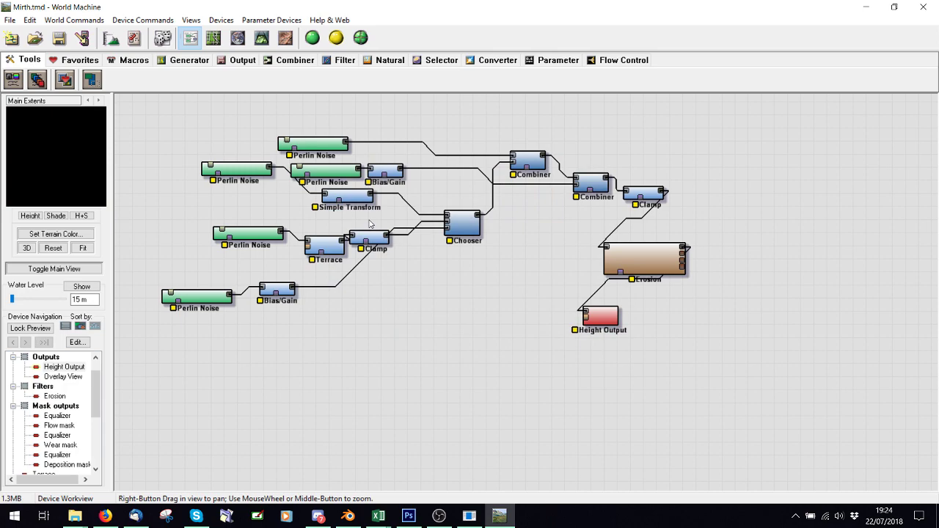
pyautogui.scroll(-1, 419, 252)
pyautogui.scroll(2, 311, 168)
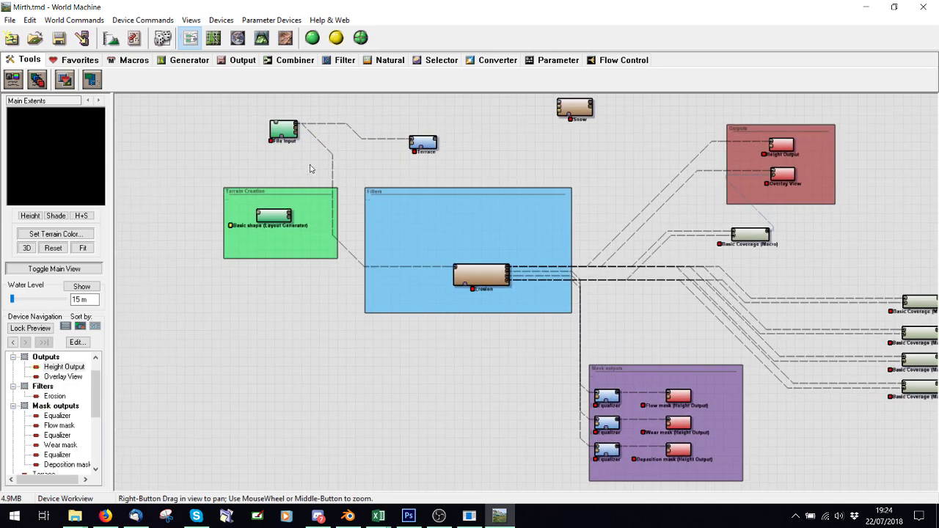
pyautogui.scroll(-2, 321, 201)
pyautogui.scroll(1, 529, 277)
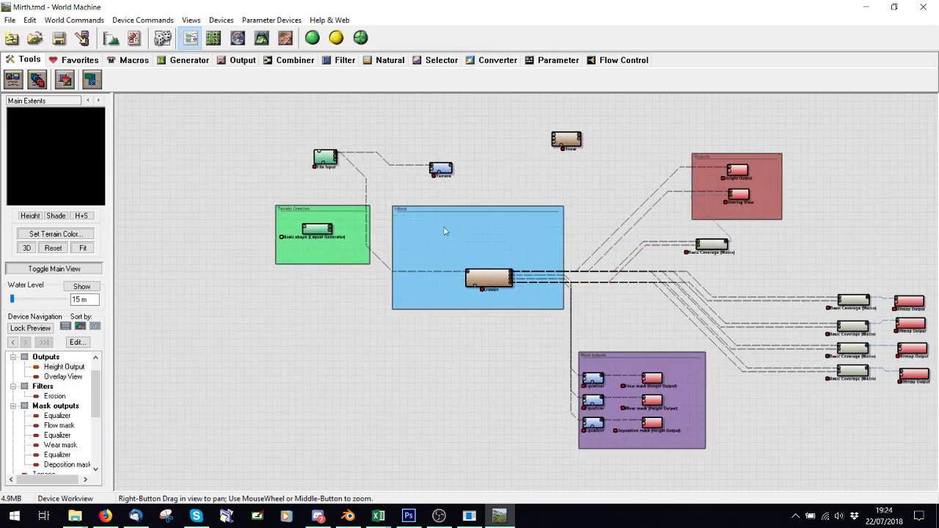
pyautogui.scroll(3, 326, 176)
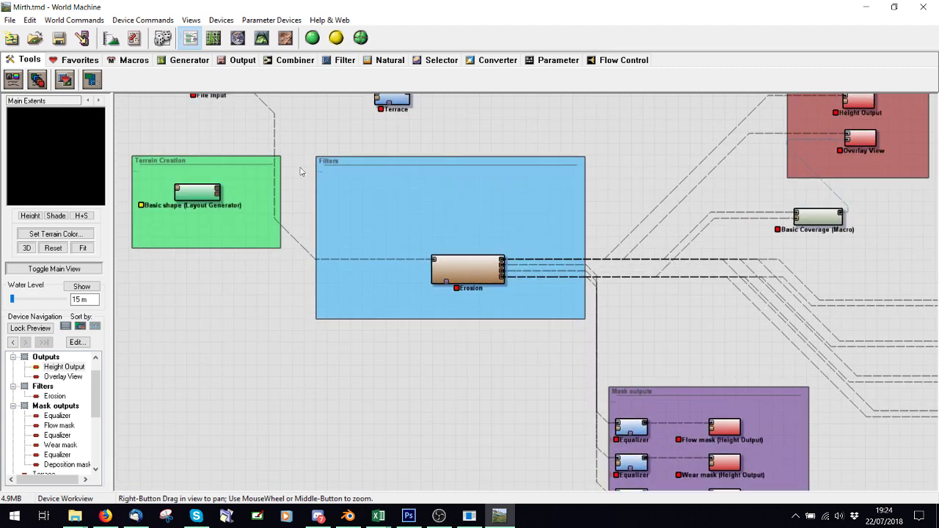
pyautogui.moveTo(359, 398); pyautogui.dragTo(619, 510, button='right')
pyautogui.scroll(1, 569, 271)
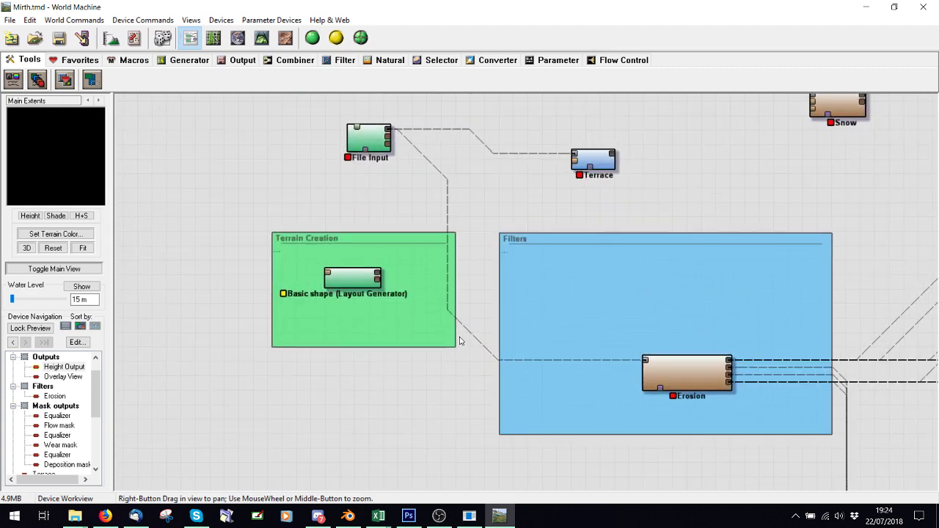
pyautogui.doubleClick(368, 136)
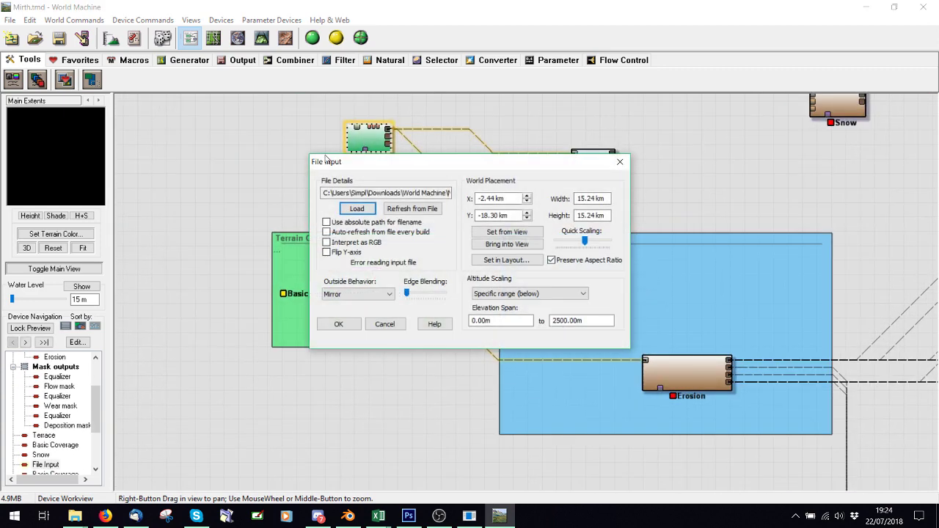
pyautogui.hotkey('shift', 'Tab')
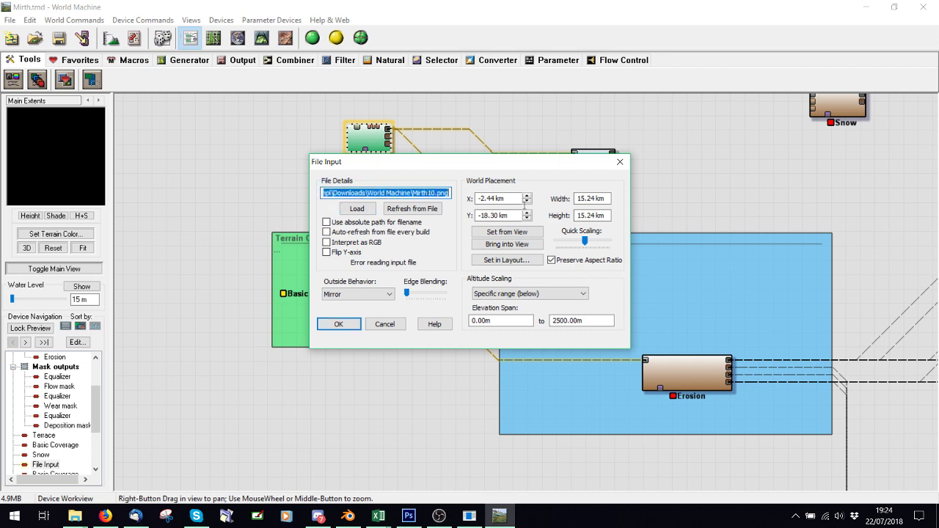
pyautogui.click(619, 162)
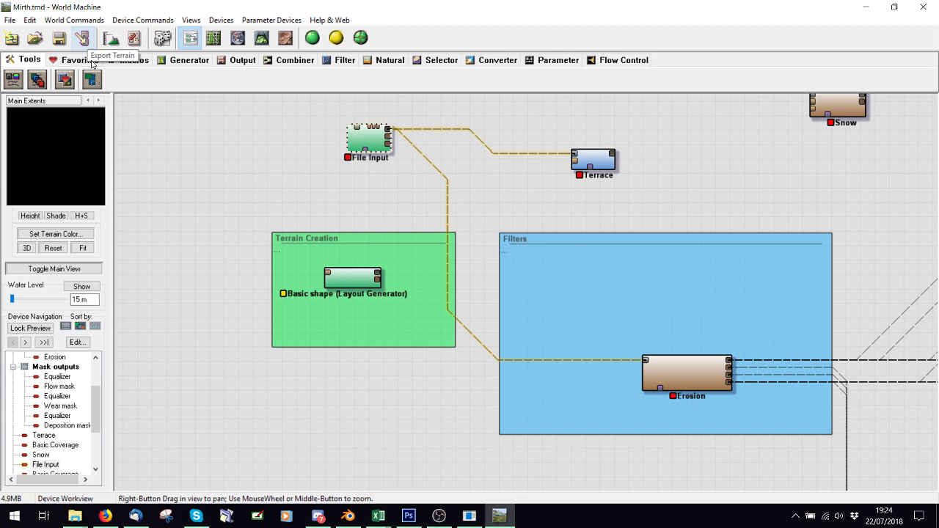
pyautogui.click(137, 41)
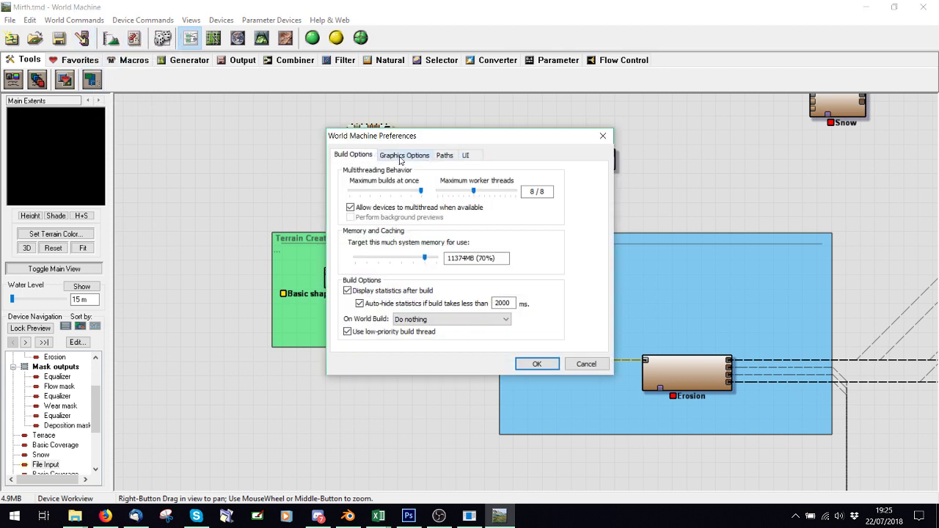
pyautogui.click(401, 156)
pyautogui.click(445, 156)
pyautogui.click(465, 156)
pyautogui.click(406, 156)
pyautogui.click(359, 156)
pyautogui.click(604, 136)
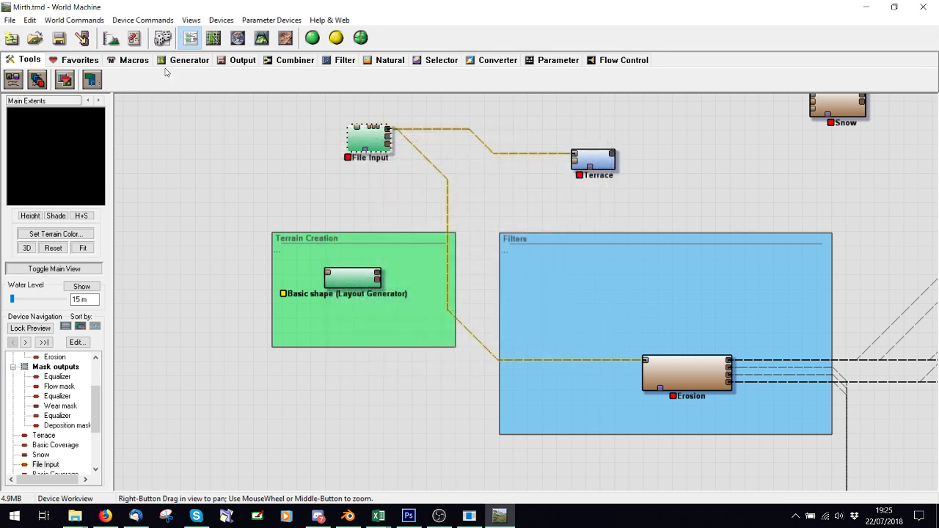
pyautogui.click(111, 40)
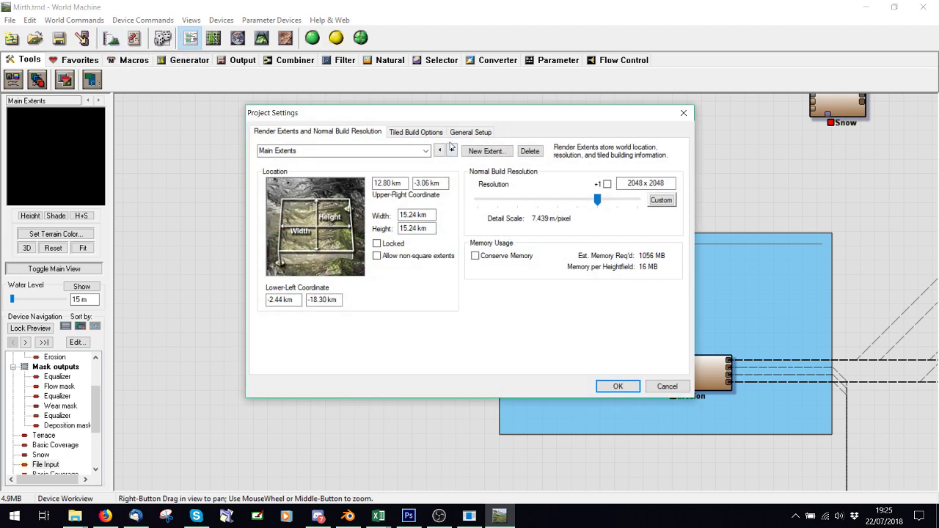
pyautogui.moveTo(670, 183); pyautogui.dragTo(561, 203)
# Step: Load the 512 × 512 tutorial.png from the terrain folder into the File Input device
pyautogui.click(614, 386)
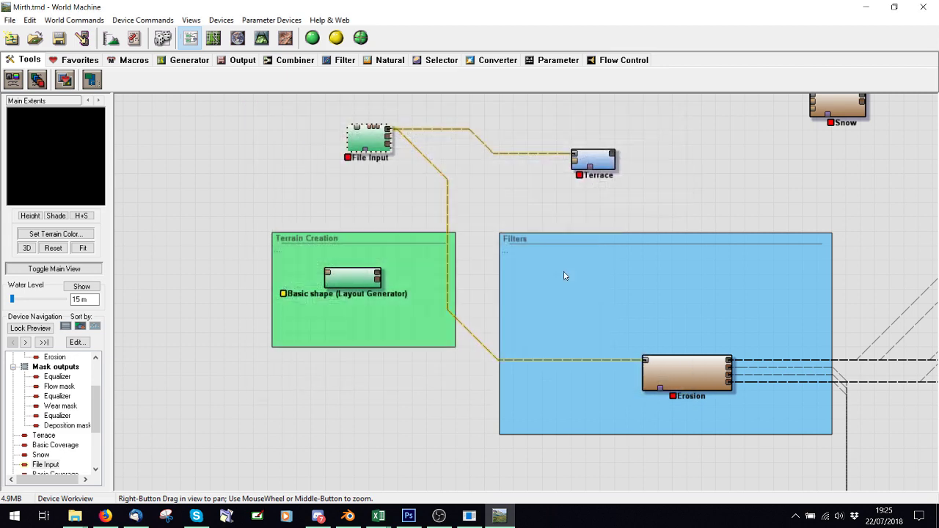
pyautogui.doubleClick(362, 139)
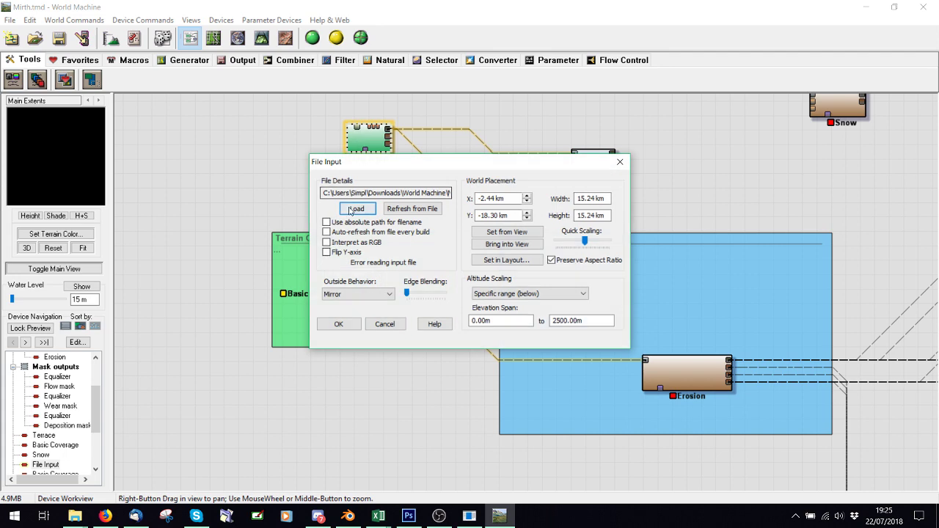
pyautogui.click(358, 209)
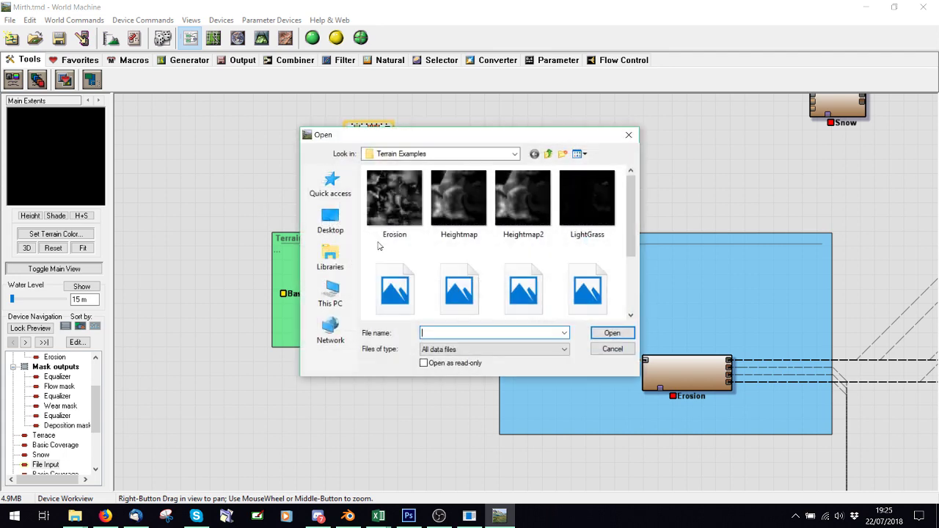
pyautogui.click(339, 189)
pyautogui.scroll(-6, 468, 233)
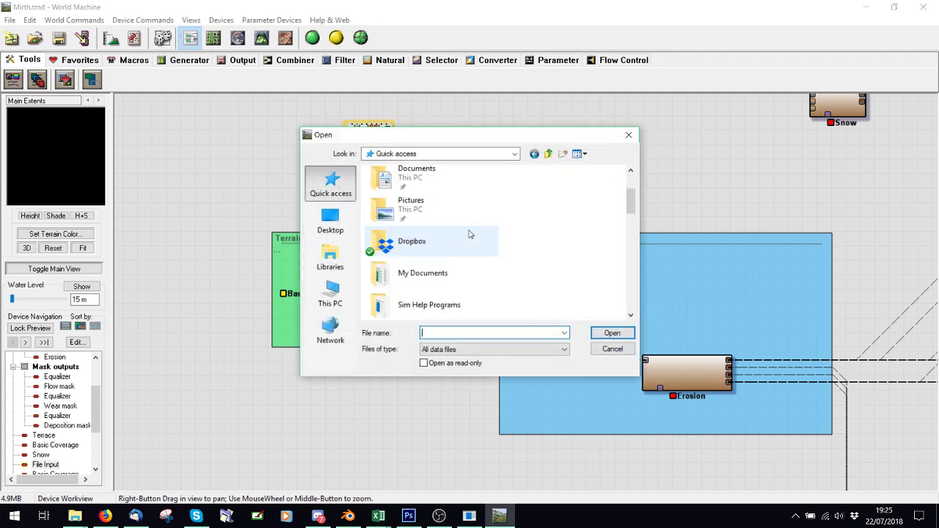
pyautogui.scroll(2, 453, 268)
pyautogui.doubleClick(433, 231)
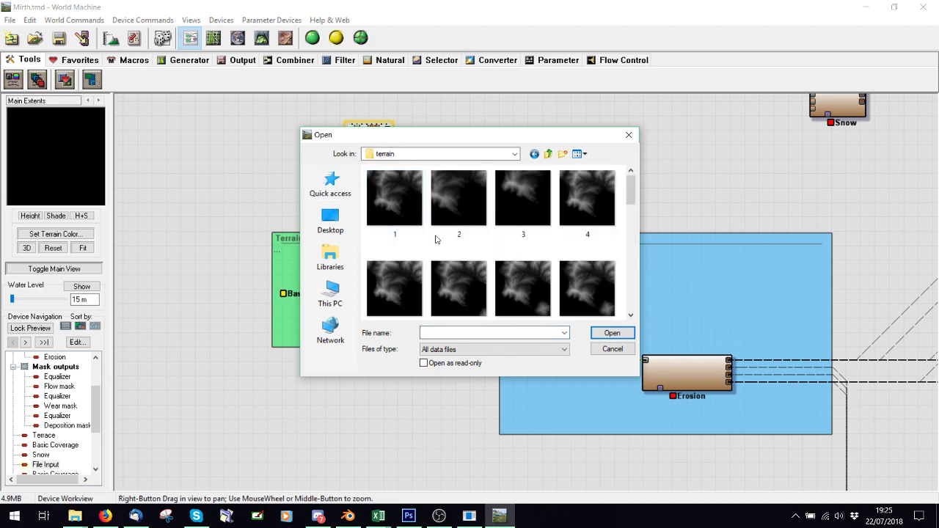
pyautogui.scroll(-1, 440, 242)
pyautogui.doubleClick(449, 260)
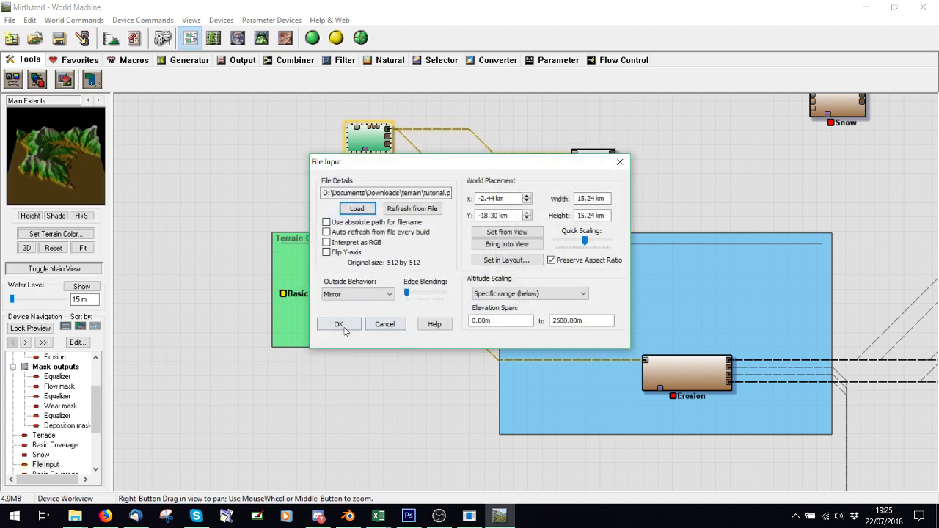
pyautogui.click(339, 324)
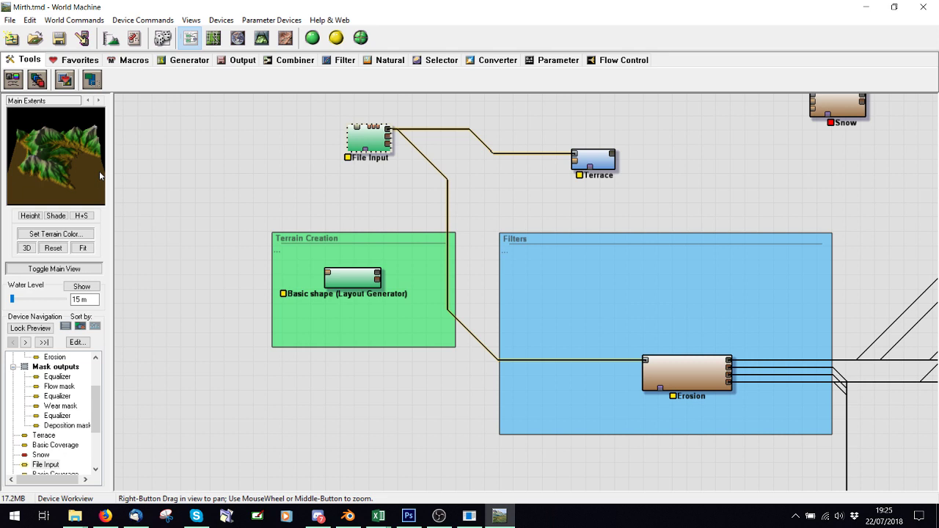
# Step: Switch to the full 3D view and build Main Extents at 512 × 512
pyautogui.moveTo(110, 174); pyautogui.dragTo(198, 188)
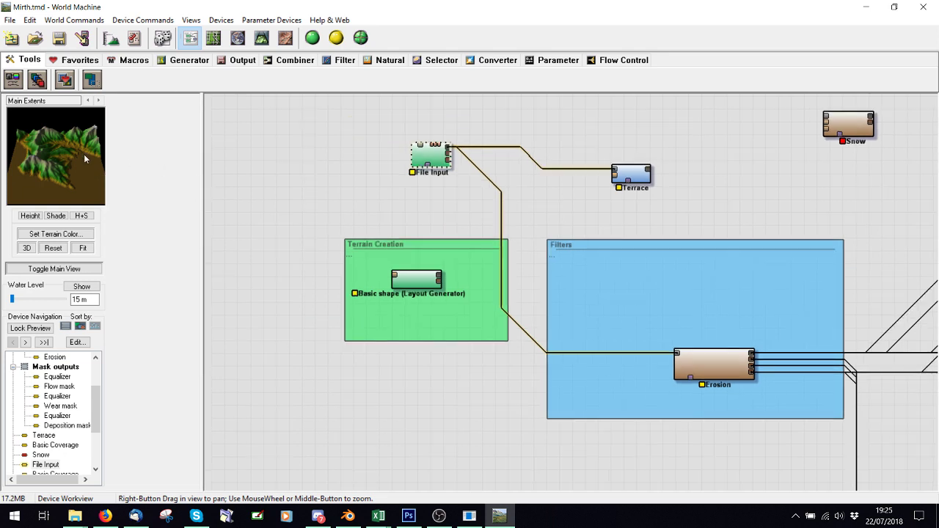
pyautogui.moveTo(202, 152); pyautogui.dragTo(122, 151)
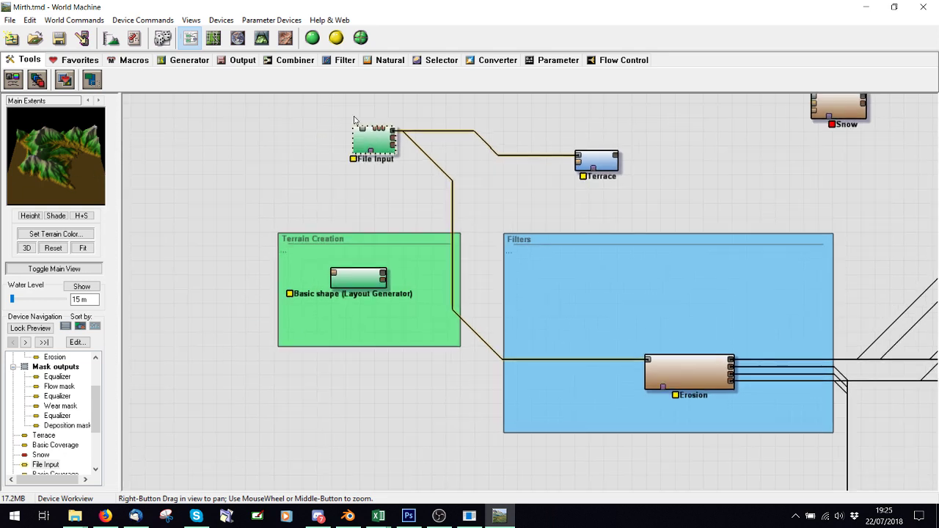
pyautogui.click(263, 40)
pyautogui.scroll(4, 500, 292)
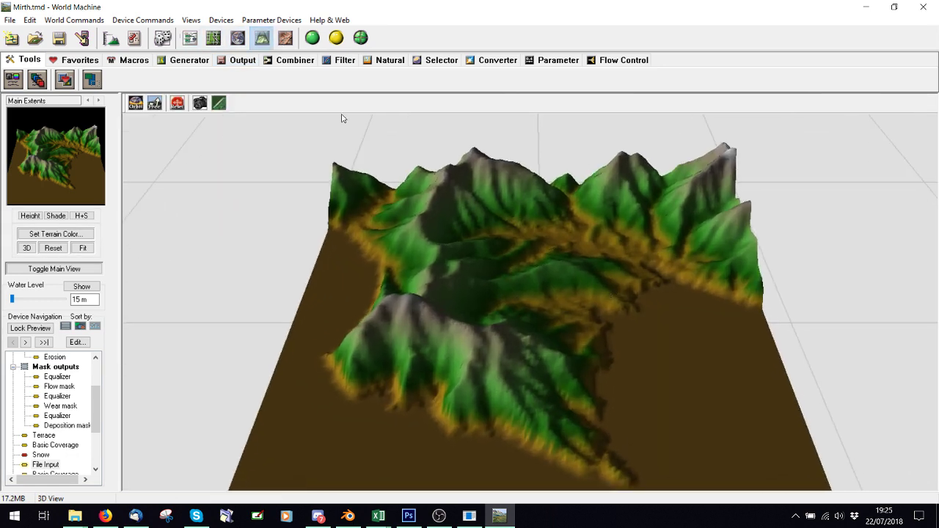
pyautogui.click(313, 38)
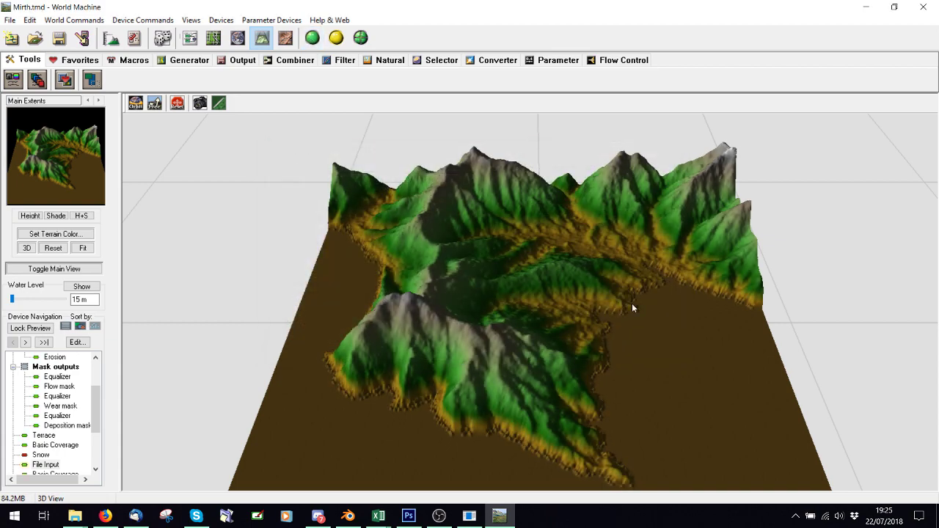
pyautogui.scroll(3, 633, 308)
pyautogui.scroll(-2, 617, 276)
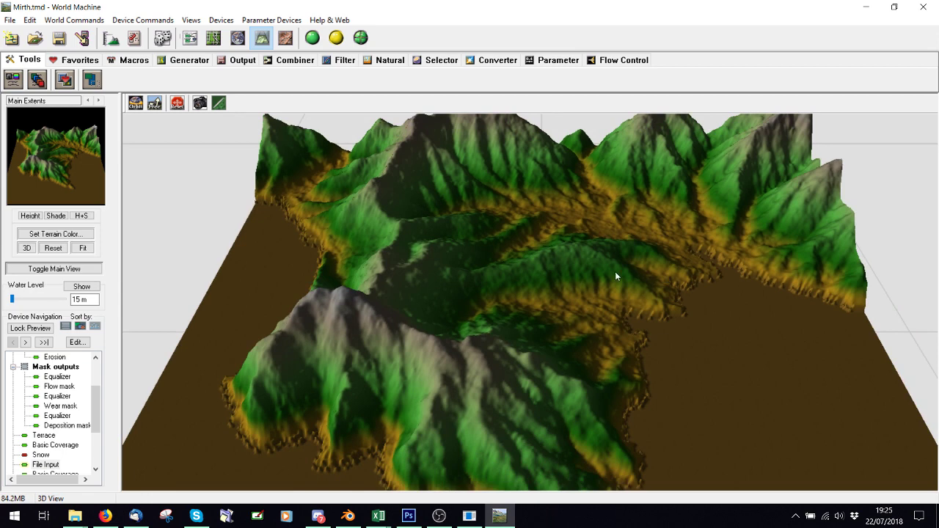
pyautogui.moveTo(94, 406); pyautogui.dragTo(95, 425)
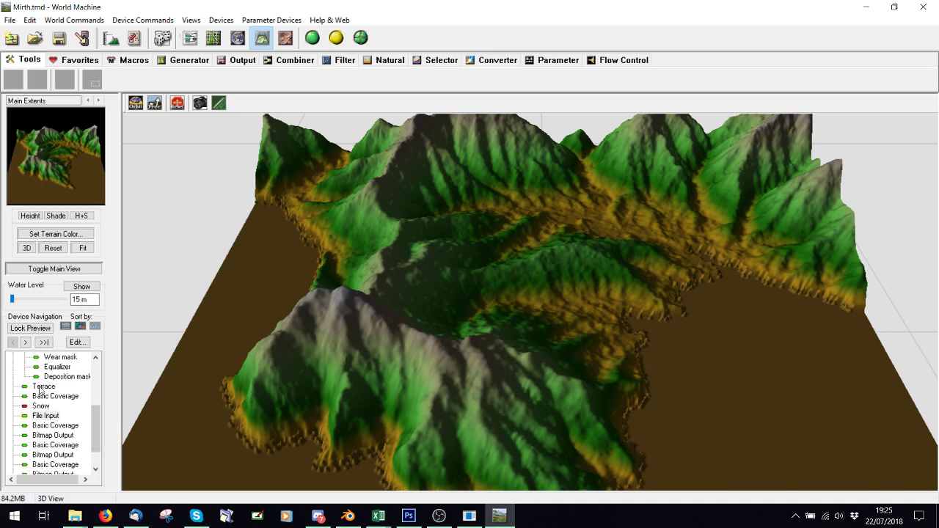
# Step: Give the Terrace device 14 terraces with a terrace shape of 0.37750
pyautogui.doubleClick(44, 386)
pyautogui.moveTo(370, 190); pyautogui.dragTo(186, 210)
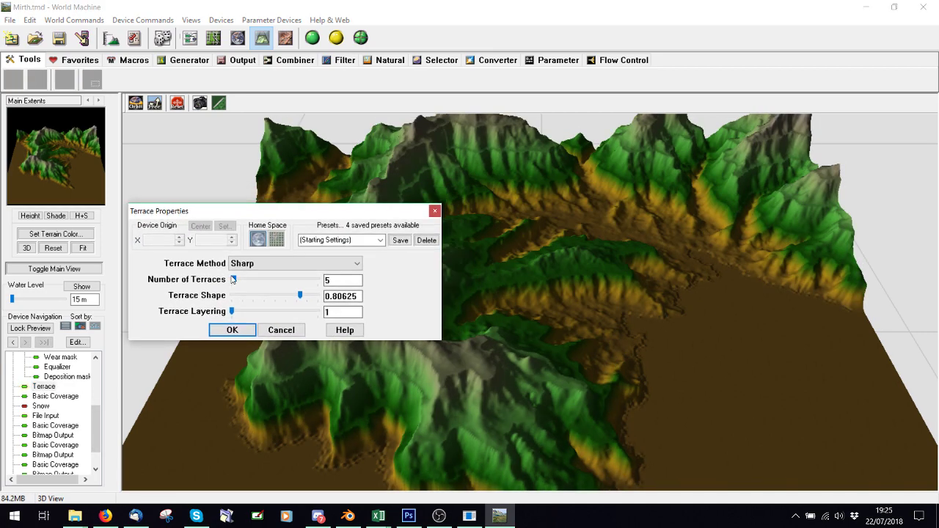
pyautogui.moveTo(236, 281); pyautogui.dragTo(301, 284)
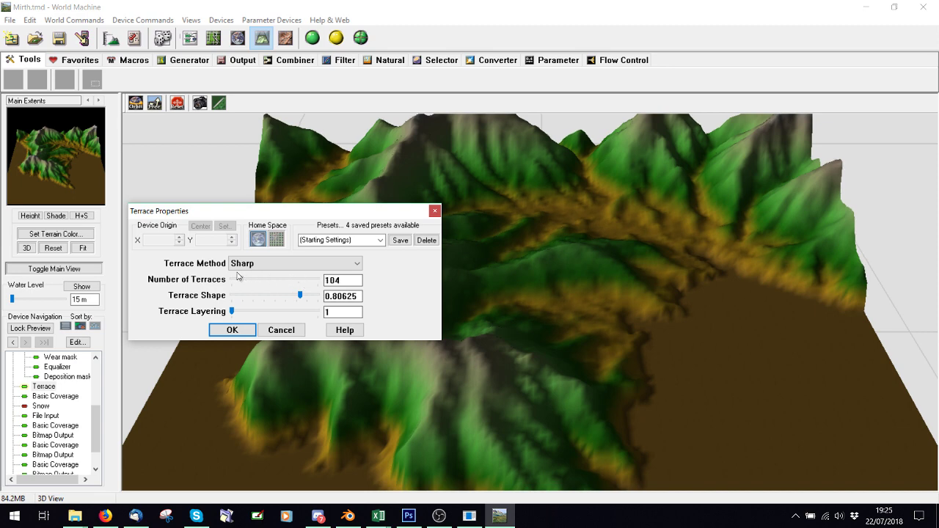
pyautogui.moveTo(237, 277)
pyautogui.mouseDown()
pyautogui.moveTo(255, 278)
pyautogui.moveTo(240, 279)
pyautogui.mouseUp()
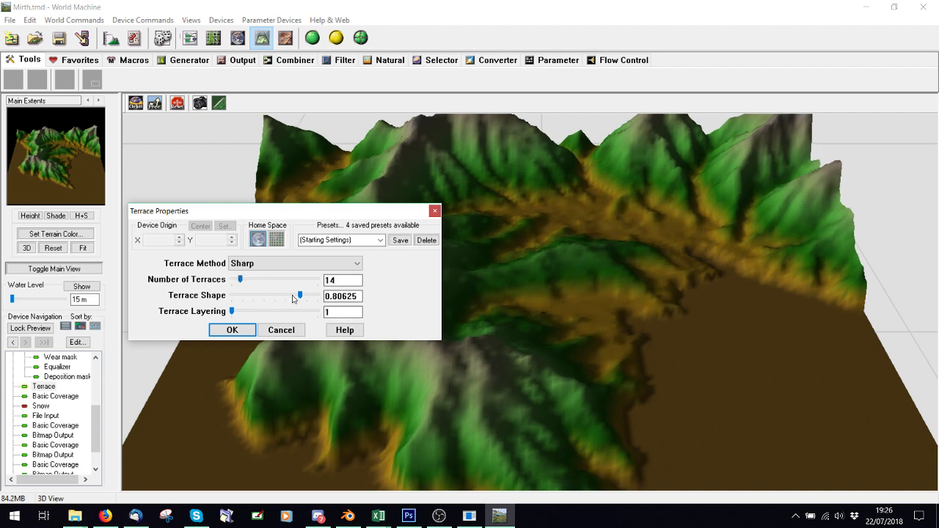
pyautogui.moveTo(292, 298); pyautogui.dragTo(266, 301)
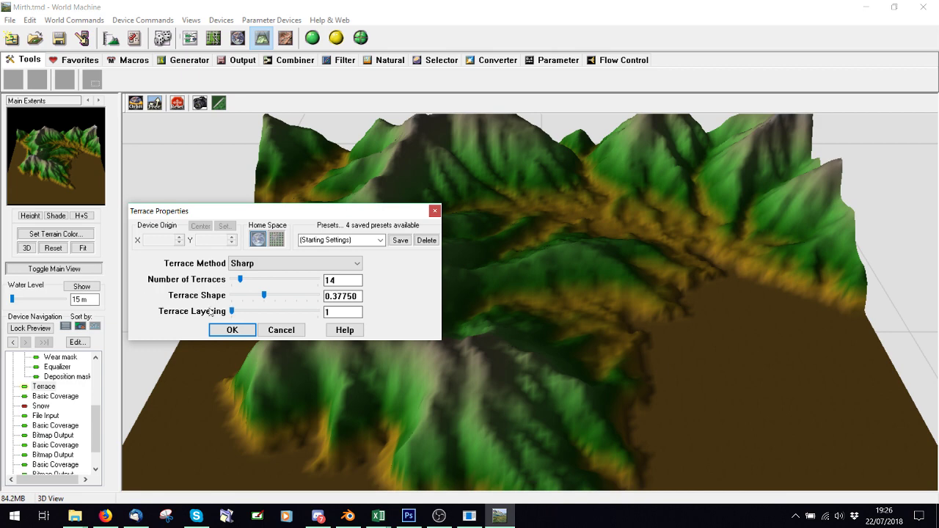
pyautogui.click(219, 331)
# Step: Set Erosion to base duration 110, rock hardness 0.714 and sediment carry 0.302
pyautogui.scroll(-1, 77, 413)
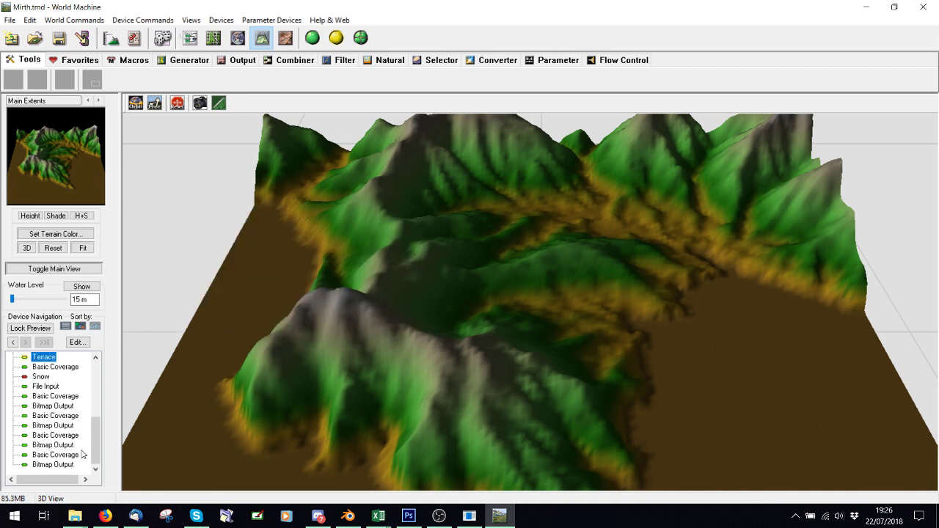
pyautogui.scroll(5, 77, 451)
pyautogui.scroll(-1, 66, 444)
pyautogui.doubleClick(57, 386)
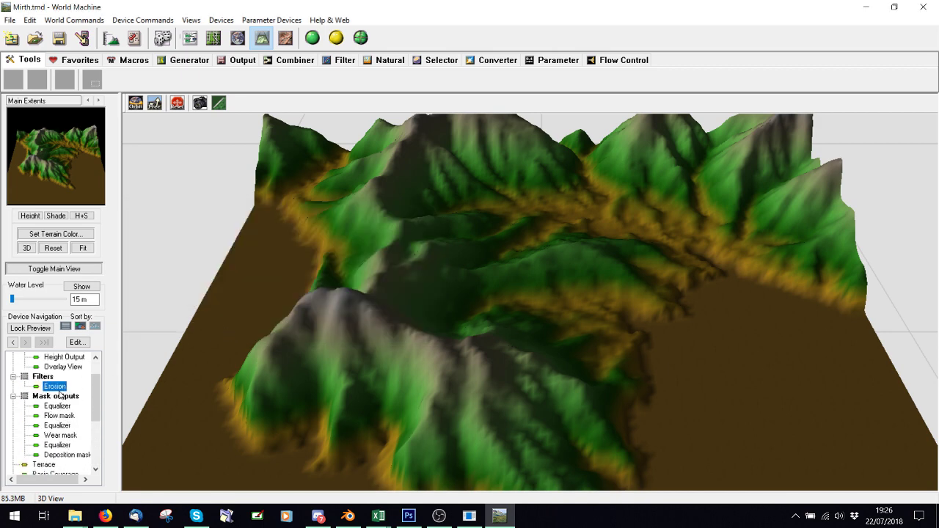
pyautogui.moveTo(416, 144); pyautogui.dragTo(313, 188)
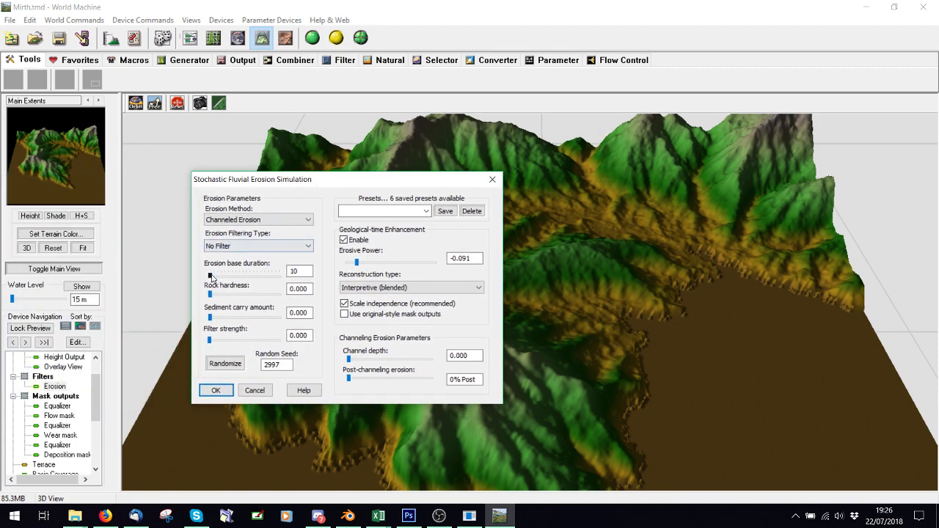
pyautogui.moveTo(264, 282); pyautogui.dragTo(246, 276)
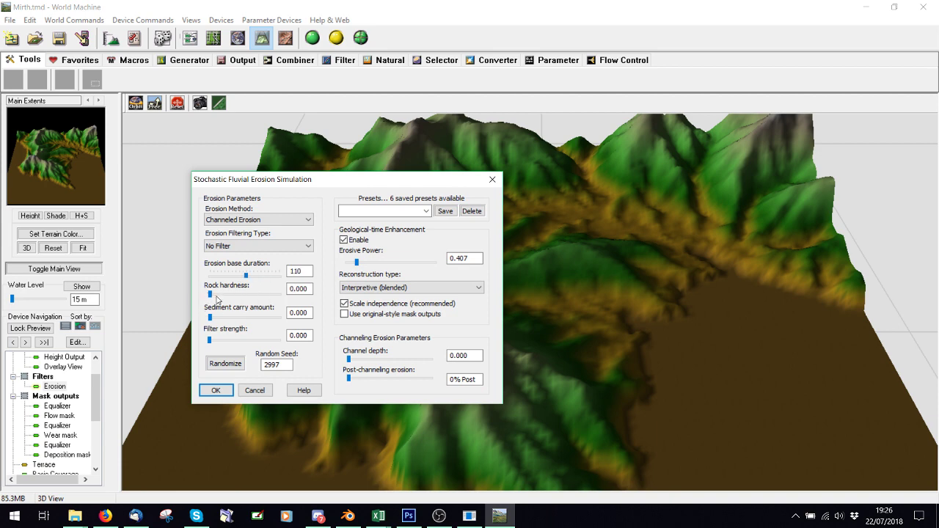
pyautogui.moveTo(217, 296); pyautogui.dragTo(259, 295)
pyautogui.moveTo(210, 318); pyautogui.dragTo(242, 319)
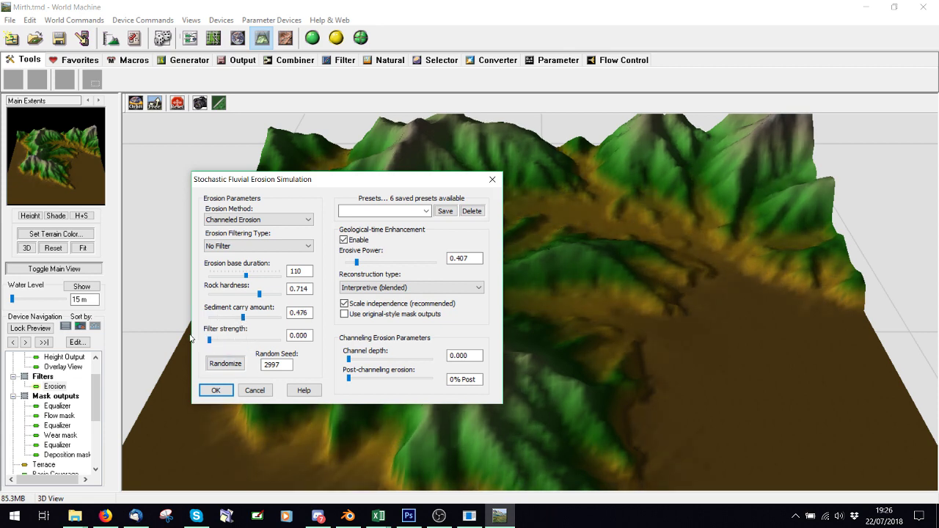
pyautogui.moveTo(243, 317); pyautogui.dragTo(230, 319)
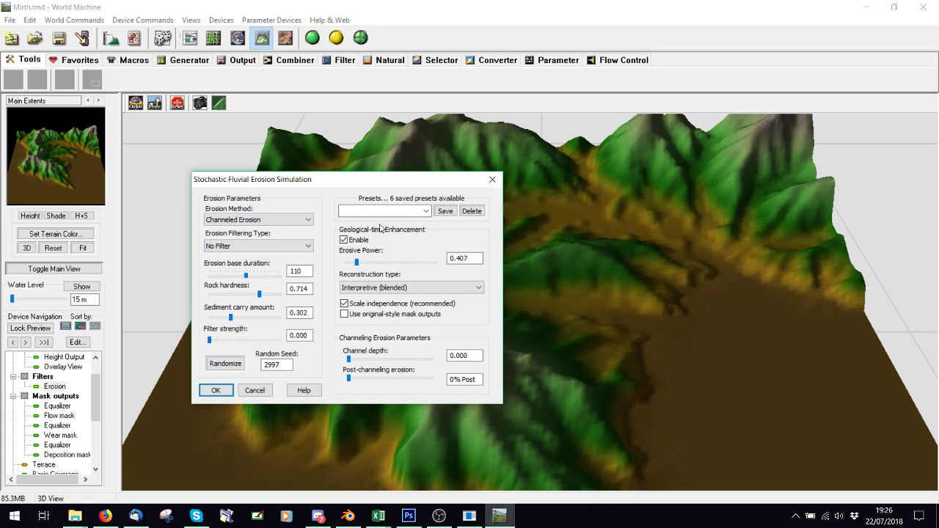
pyautogui.click(216, 391)
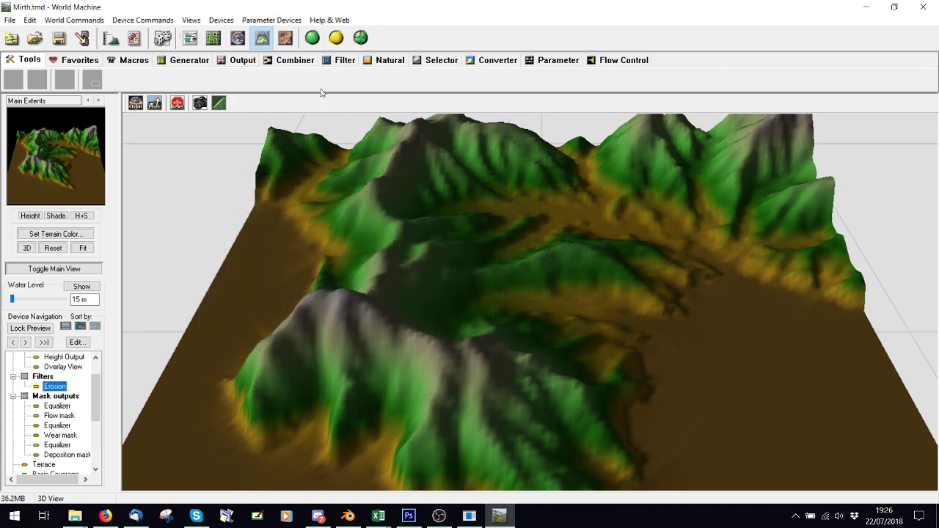
# Step: Rebuild the terrain at 512 × 512 with the new erosion settings
pyautogui.click(314, 37)
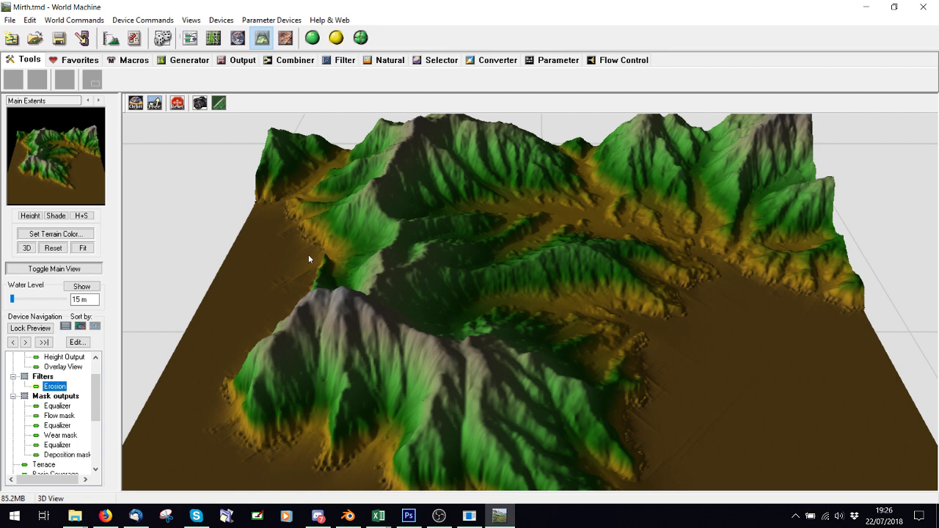
pyautogui.moveTo(92, 398); pyautogui.dragTo(93, 442)
pyautogui.scroll(-2, 308, 306)
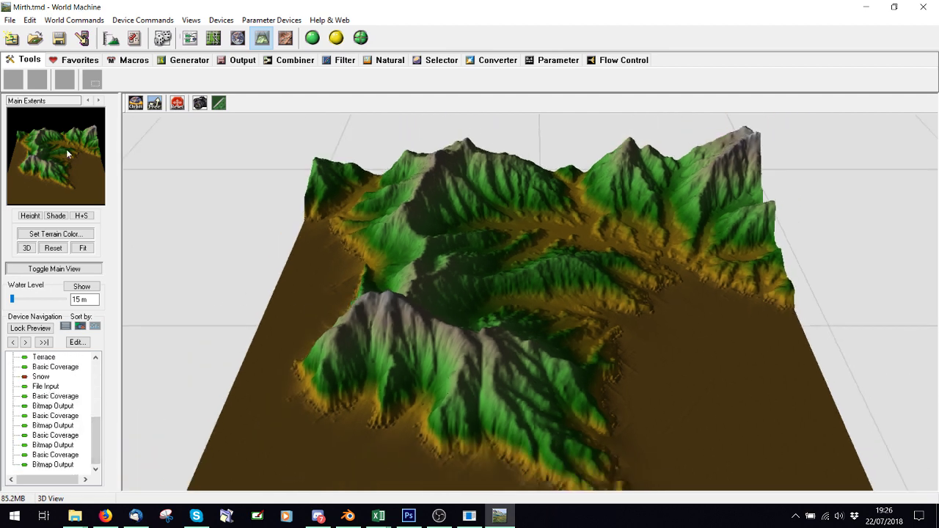
# Step: Find the Height Output device in the node graph and open its file settings
pyautogui.click(190, 38)
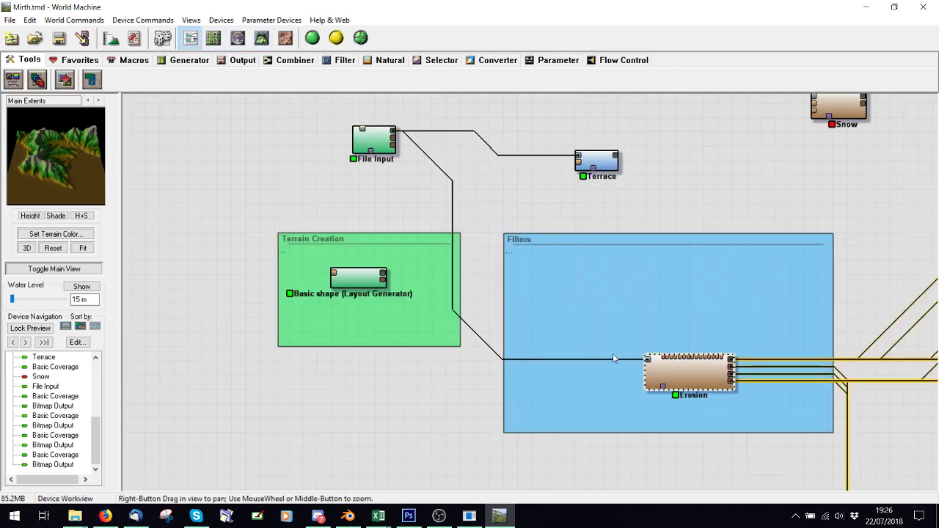
pyautogui.scroll(-4, 648, 343)
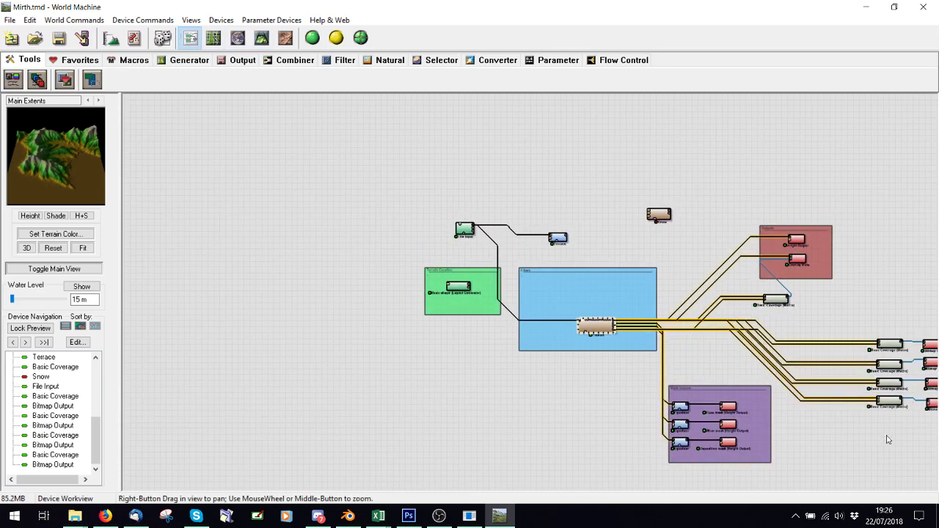
pyautogui.moveTo(886, 440); pyautogui.dragTo(609, 409, button='right')
pyautogui.scroll(2, 516, 289)
pyautogui.scroll(2, 585, 297)
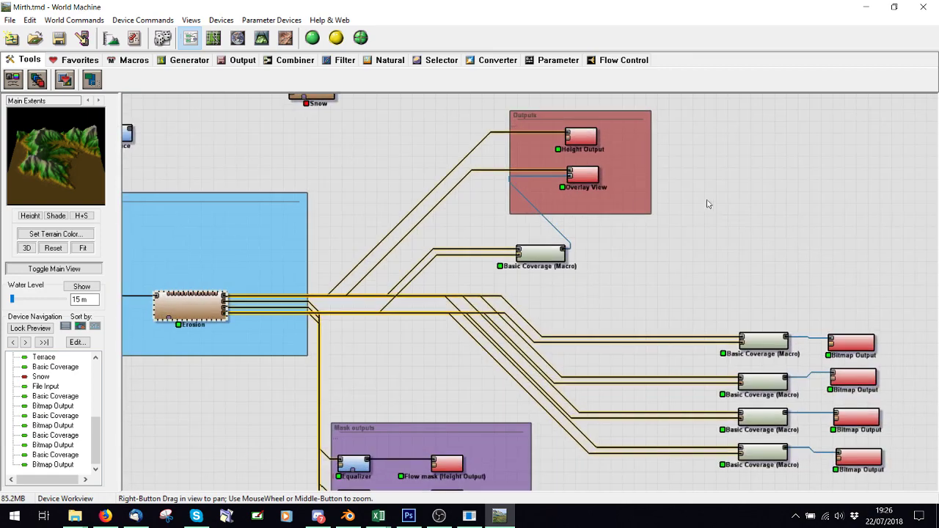
pyautogui.moveTo(589, 159); pyautogui.dragTo(526, 291, button='right')
pyautogui.scroll(3, 526, 292)
pyautogui.click(513, 241)
pyautogui.doubleClick(512, 241)
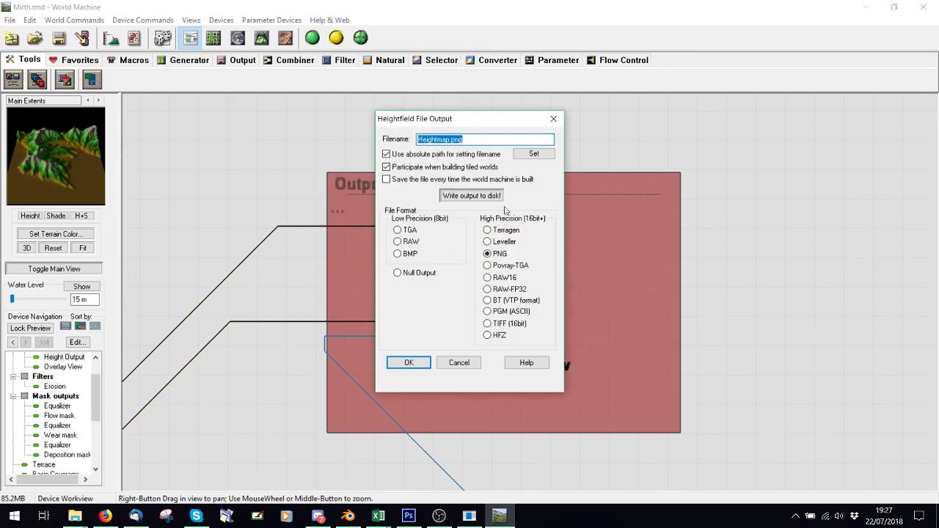
# Step: Name the output tutorial3.png in the terrain folder and write the heightmap to disk
pyautogui.moveTo(451, 140); pyautogui.dragTo(372, 141)
pyautogui.write('tutoria3')
pyautogui.click(534, 154)
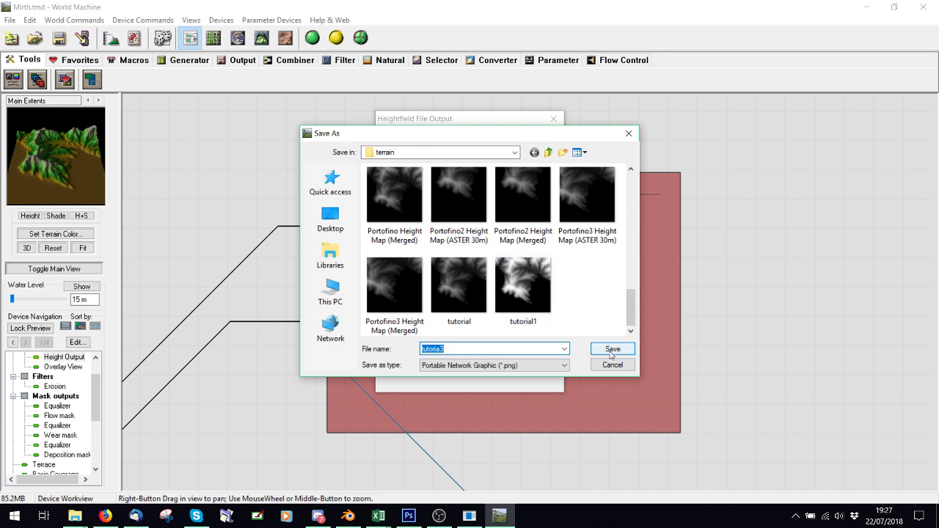
pyautogui.click(439, 349)
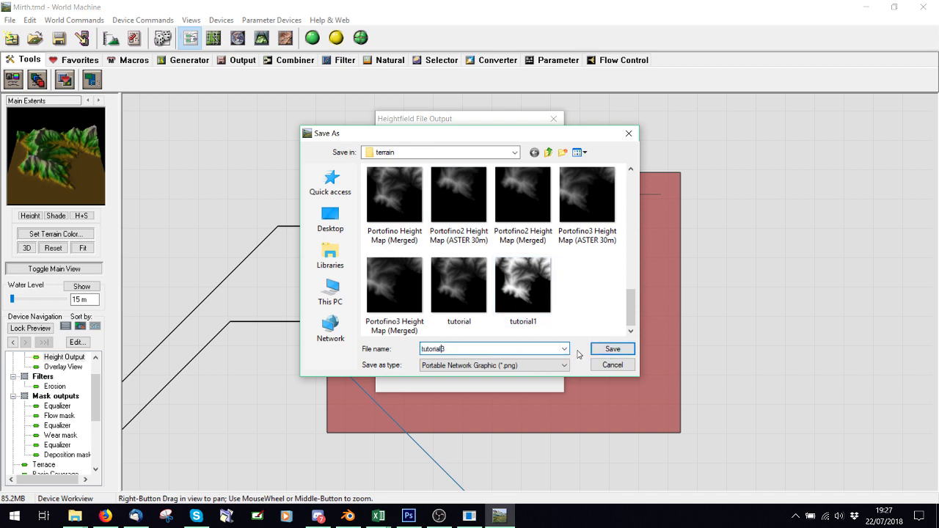
pyautogui.write('l')
pyautogui.click(613, 349)
pyautogui.click(471, 196)
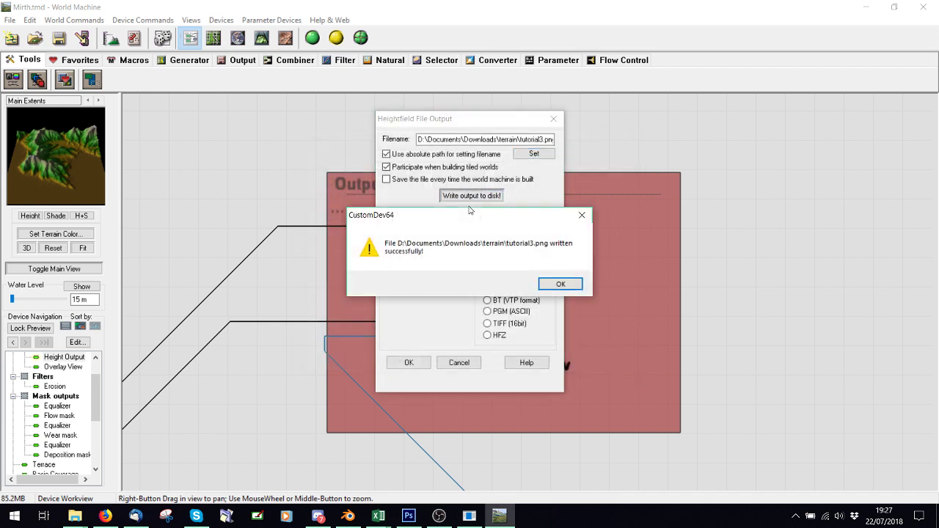
# Step: Snapshot the current terrain render in the Create a World Tool with Snipping Tool
pyautogui.click(561, 284)
pyautogui.click(470, 516)
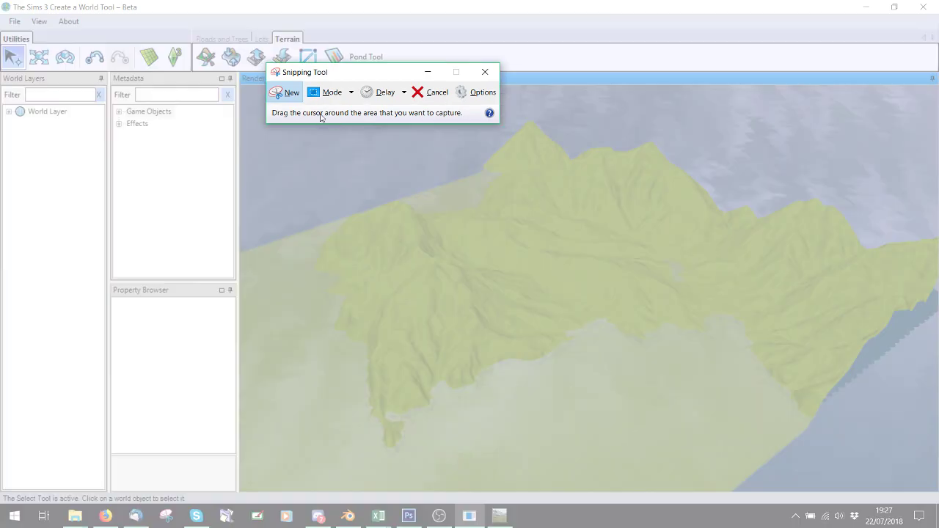
pyautogui.moveTo(290, 470); pyautogui.dragTo(938, 88)
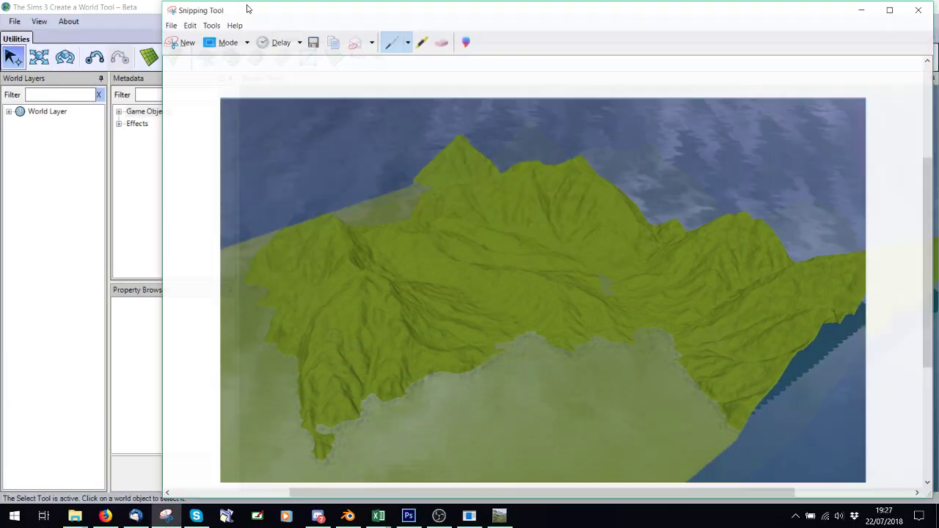
pyautogui.click(131, 19)
# Step: Import tutorial3 from the terrain folder as the world's new heightmap
pyautogui.click(282, 56)
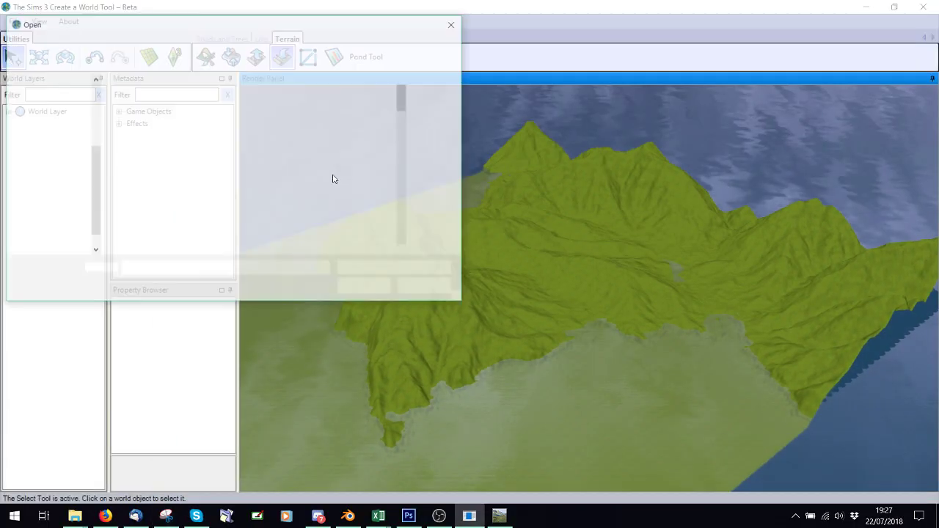
pyautogui.scroll(-10, 311, 174)
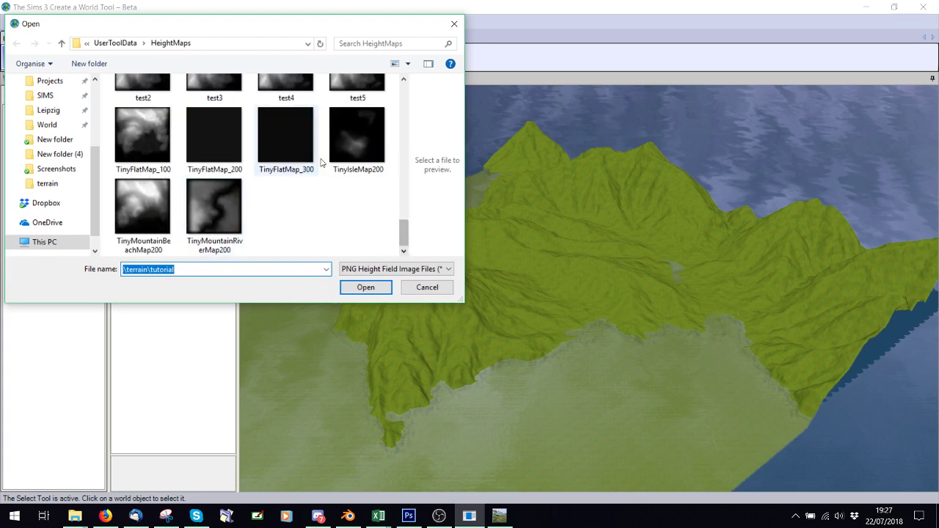
pyautogui.click(47, 184)
pyautogui.scroll(-5, 383, 245)
pyautogui.click(360, 199)
pyautogui.moveTo(360, 198); pyautogui.dragTo(483, 254)
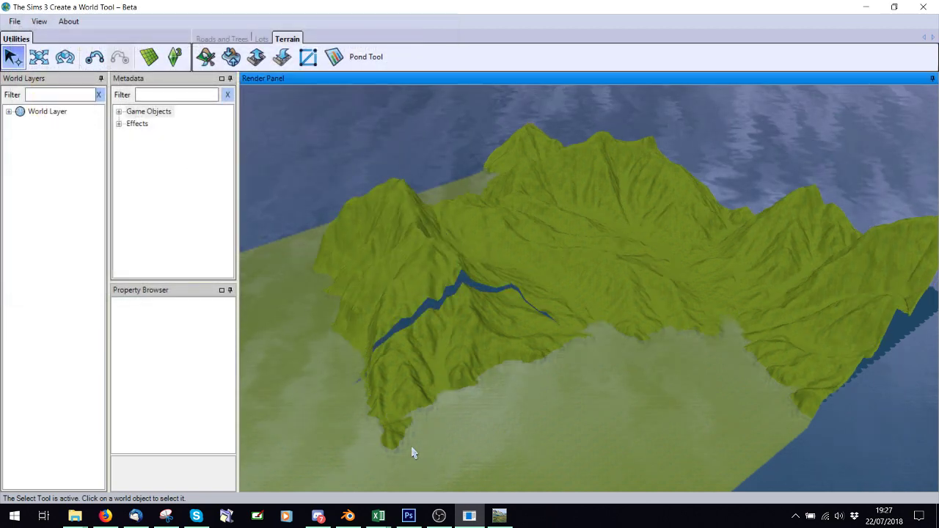
# Step: Move the old terrain snapshot over the render to compare it with the new terrain
pyautogui.click(166, 515)
pyautogui.click(497, 268)
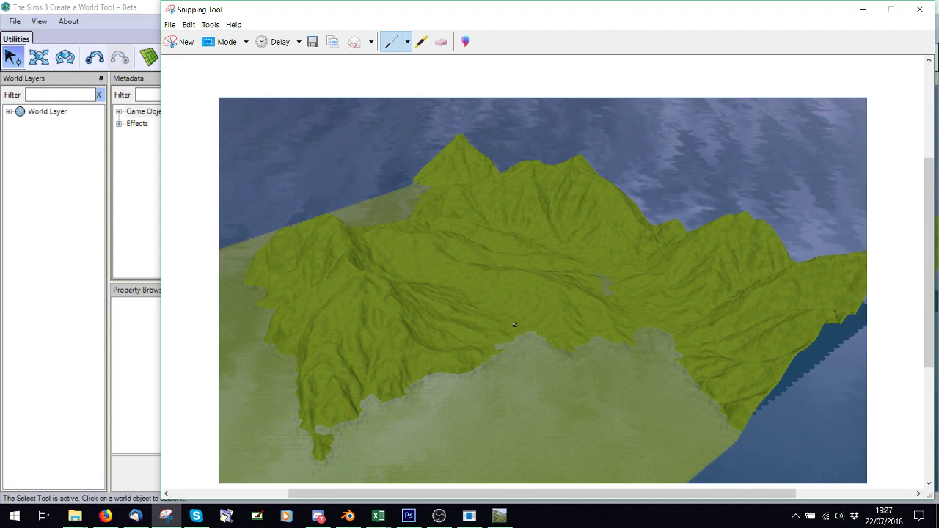
pyautogui.moveTo(568, 19); pyautogui.dragTo(422, 424)
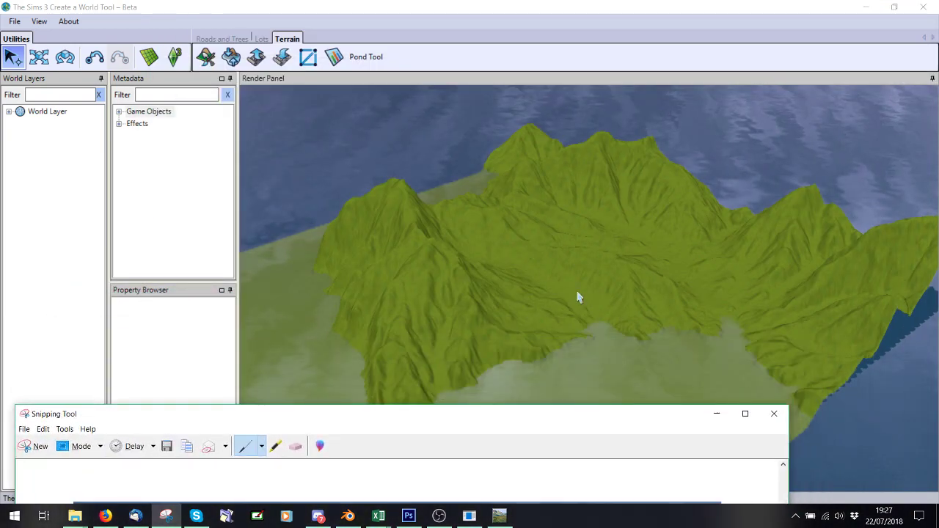
pyautogui.moveTo(501, 421); pyautogui.dragTo(371, 96)
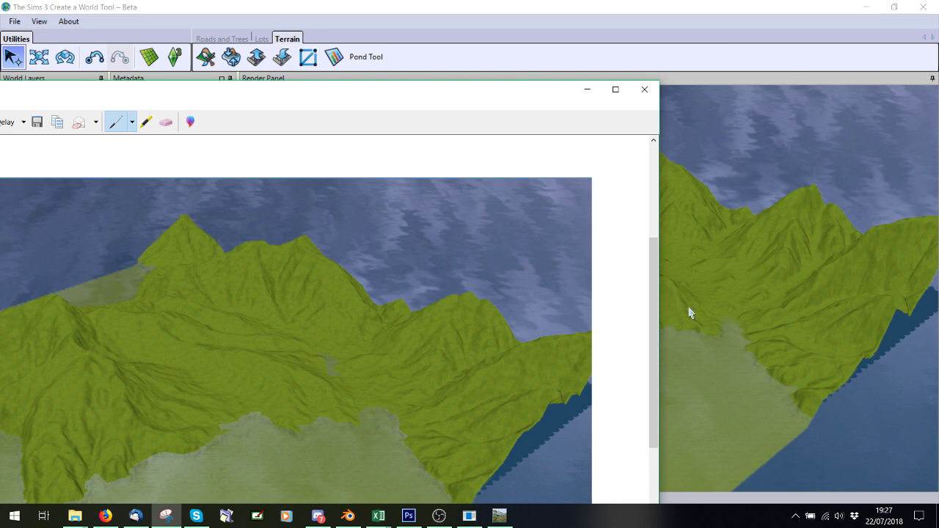
pyautogui.moveTo(553, 92); pyautogui.dragTo(492, 173)
# Step: Close the snapshot without saving, leaving only tutorial3's terrain in view
pyautogui.click(523, 170)
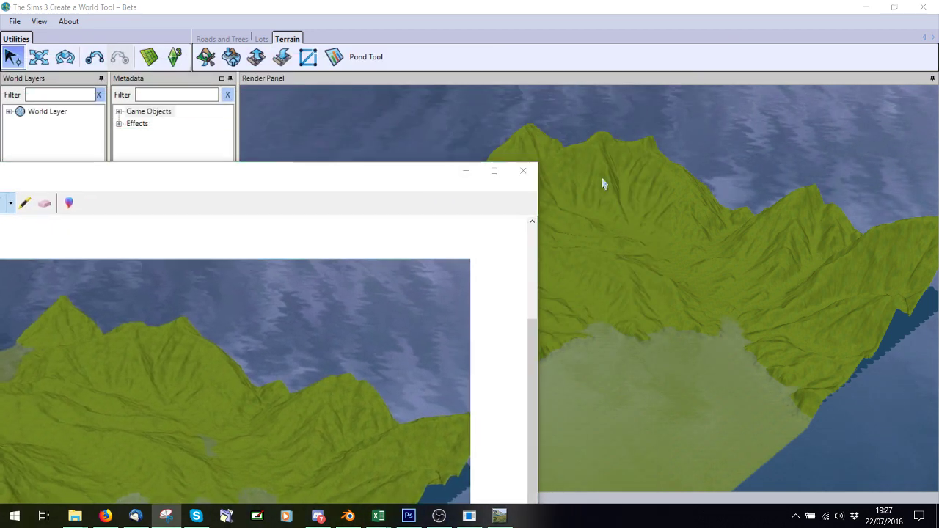
pyautogui.click(203, 426)
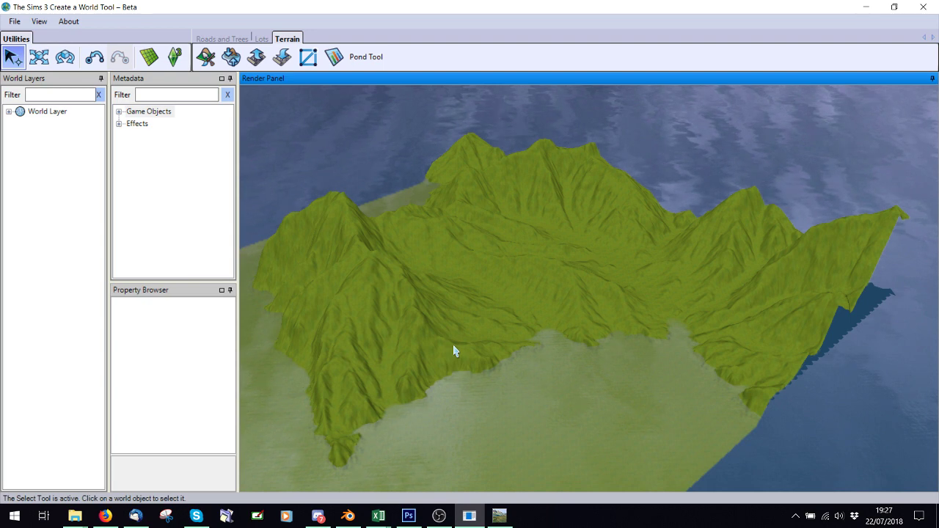
pyautogui.scroll(-3, 550, 335)
pyautogui.scroll(5, 562, 335)
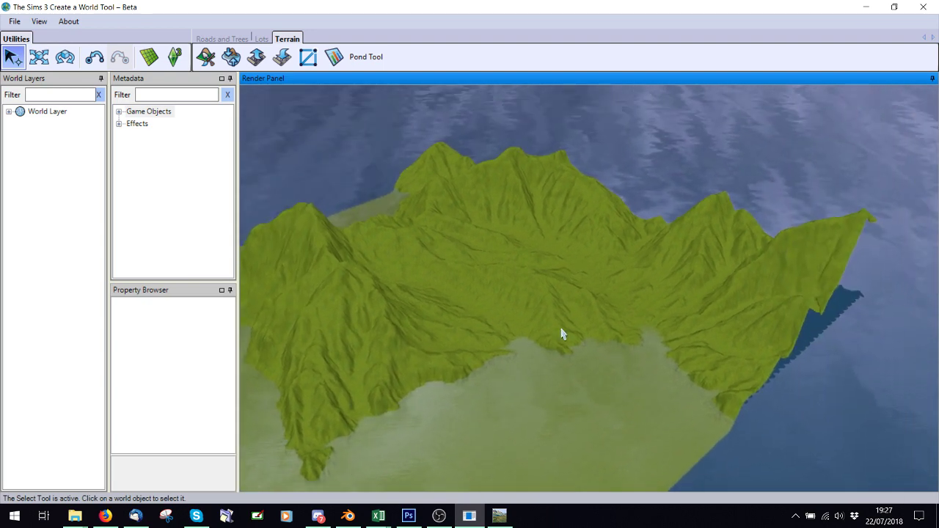
pyautogui.scroll(-3, 562, 334)
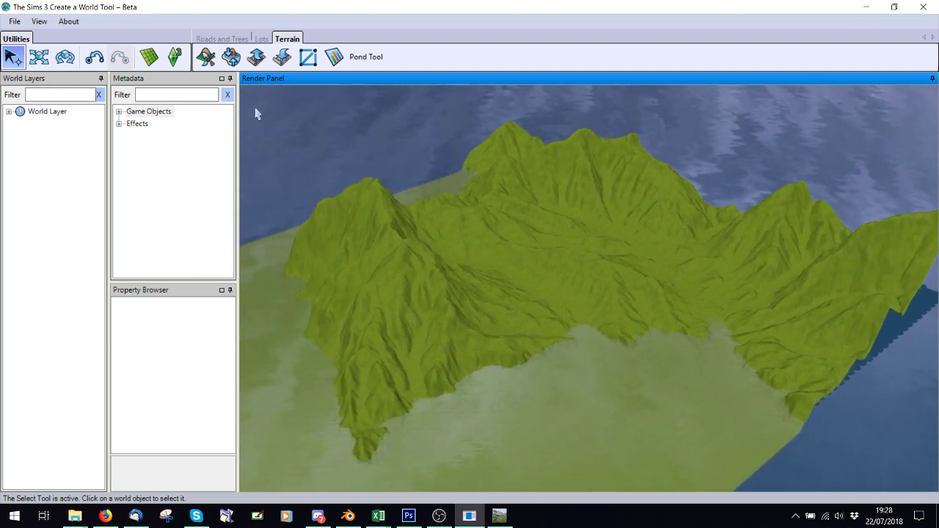
# Step: Turn on Terrain Editing and show the Sculpt modifiers like Mountain, Hill, Smooth and Valley
pyautogui.click(204, 59)
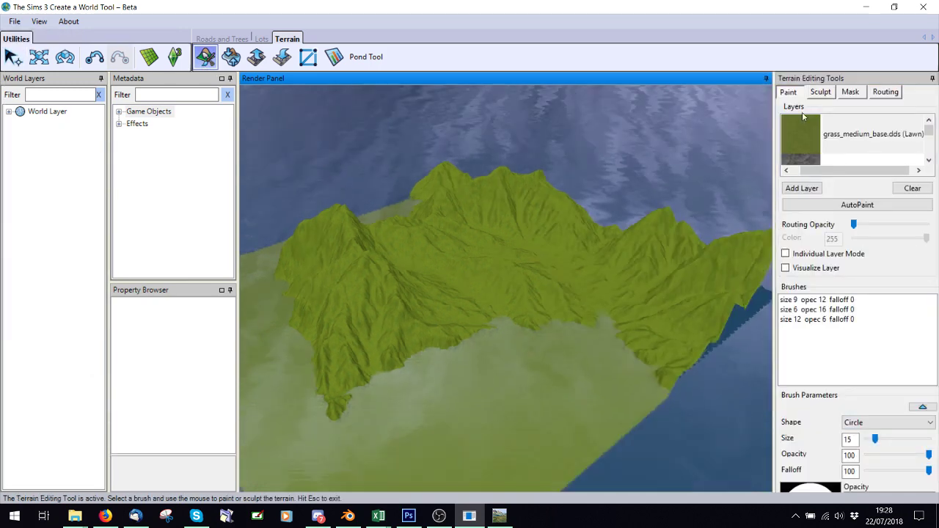
pyautogui.click(820, 93)
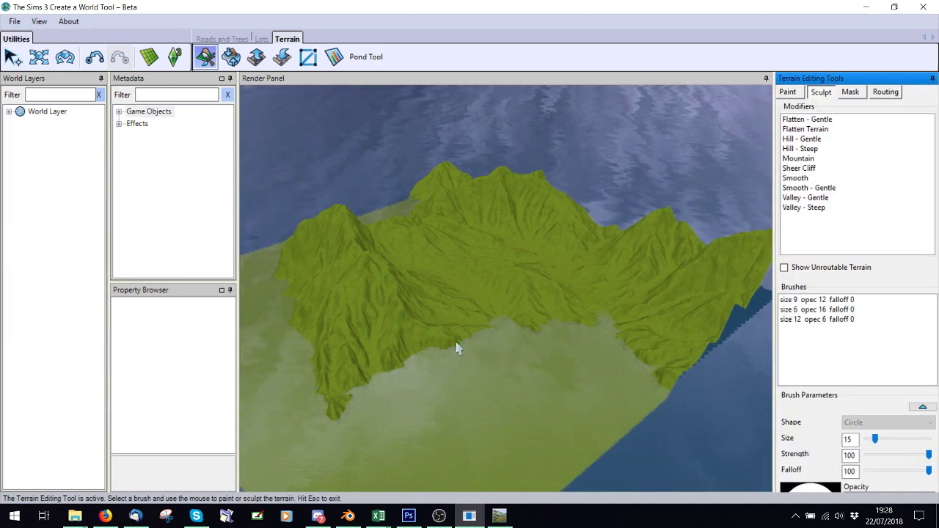